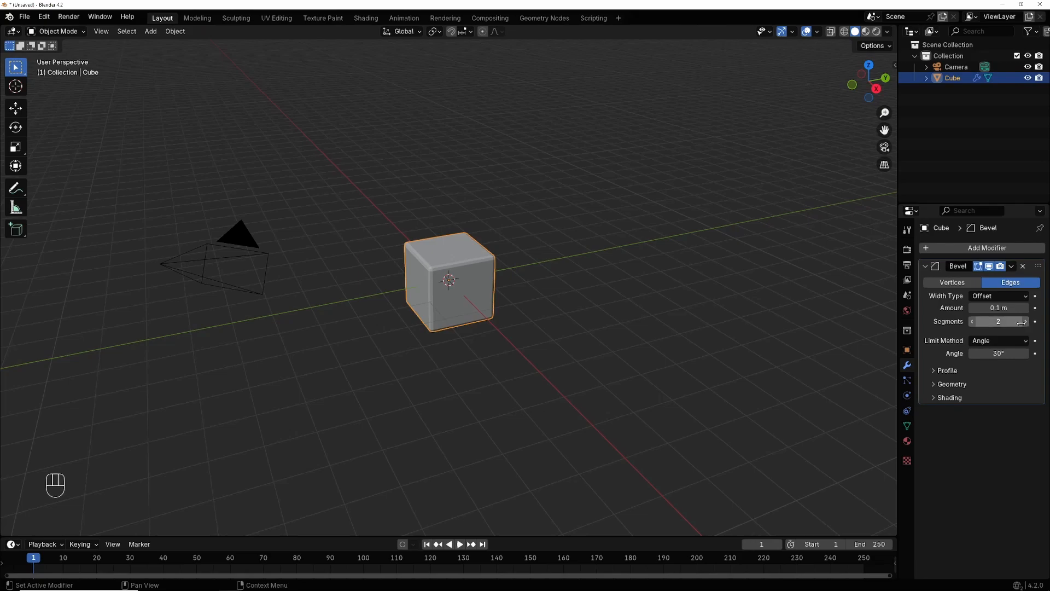
# Add a Subdivision Surface modifier to the cube after its Bevel modifier.
pyautogui.click(926, 267)
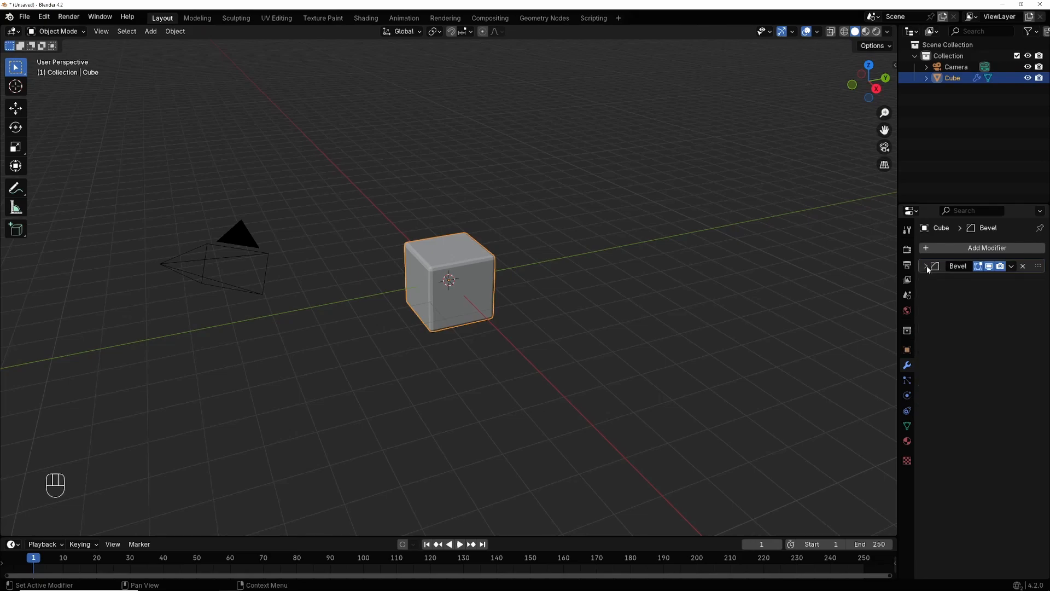
pyautogui.click(976, 249)
pyautogui.moveTo(974, 248)
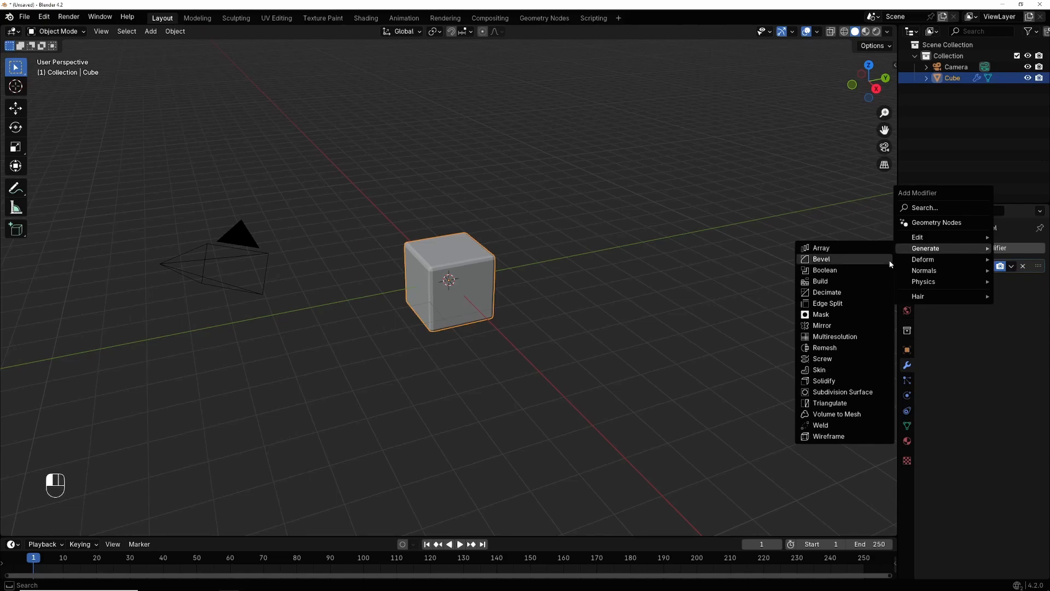
pyautogui.click(848, 391)
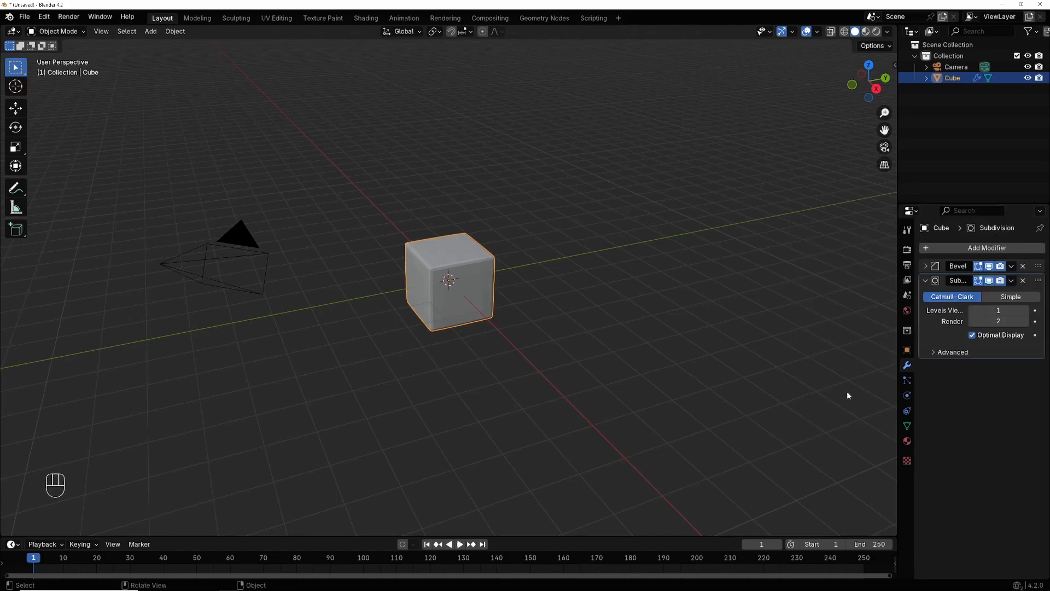
# Set the cube's subdivision levels to 3 for the viewport and 4 for the render, and collapse the modifier's settings.
pyautogui.click(1026, 322)
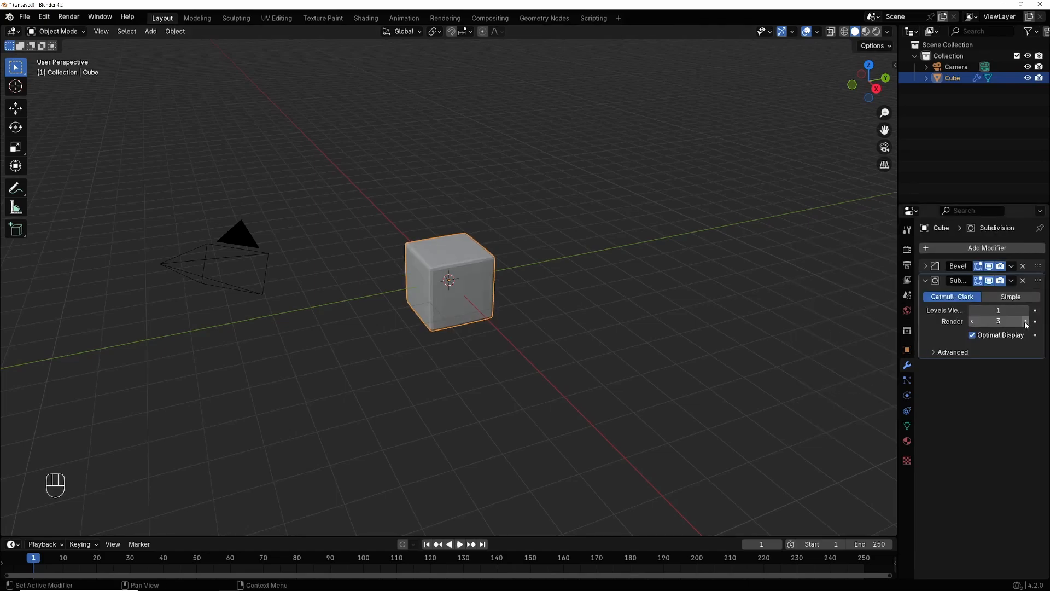
pyautogui.click(1025, 321)
pyautogui.click(1027, 311)
pyautogui.click(1026, 311)
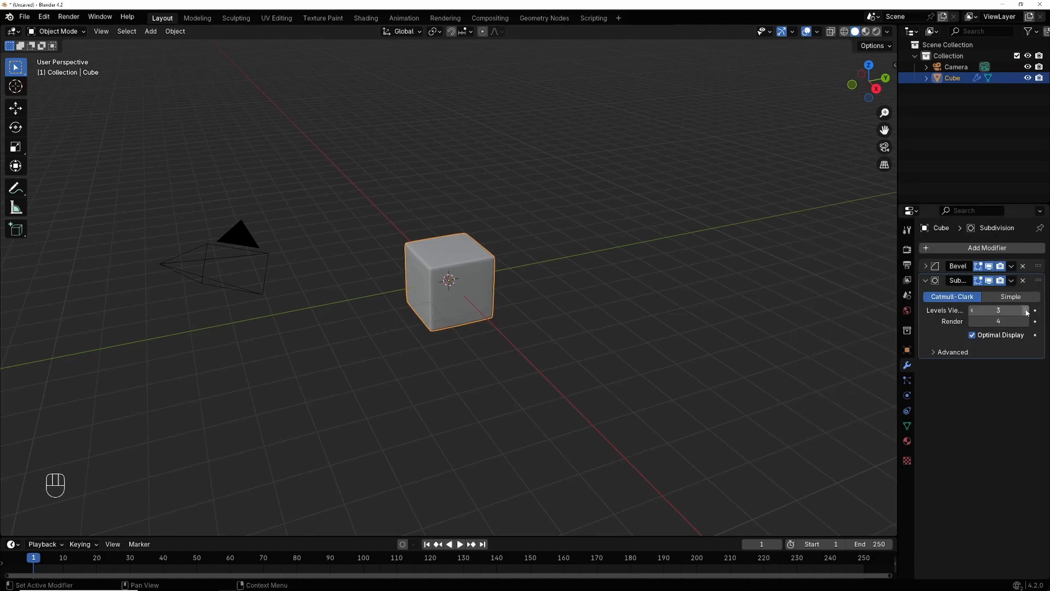
pyautogui.click(925, 281)
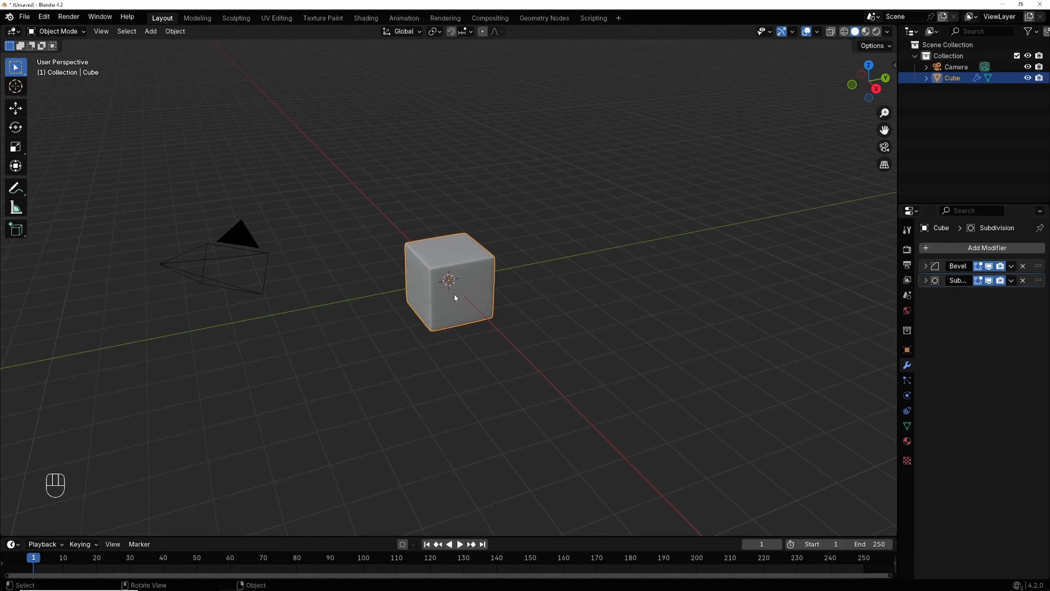
# Apply Shade Smooth to the cube.
pyautogui.rightClick(454, 264)
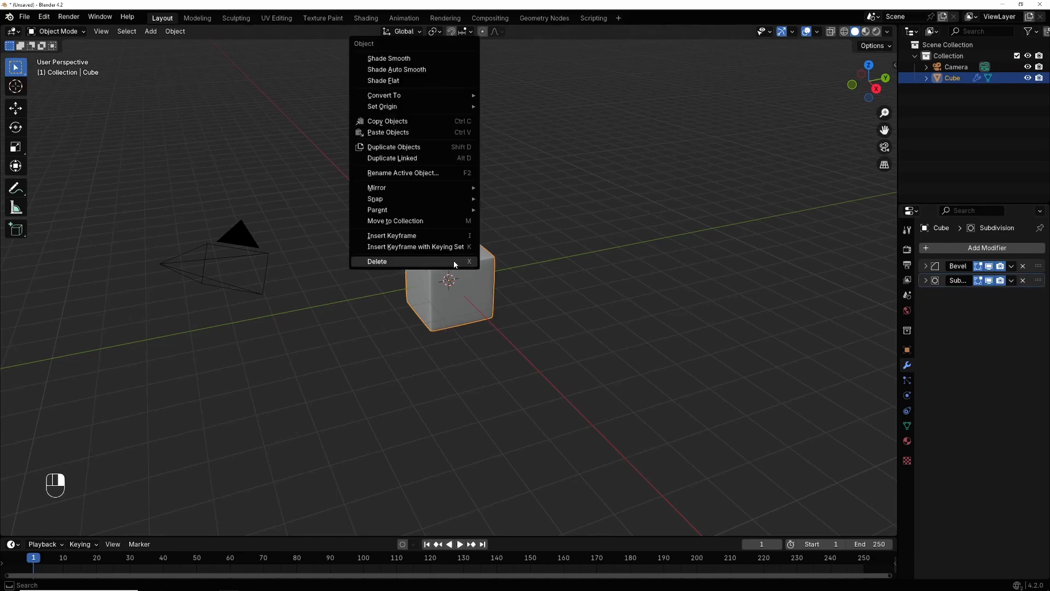
pyautogui.click(413, 59)
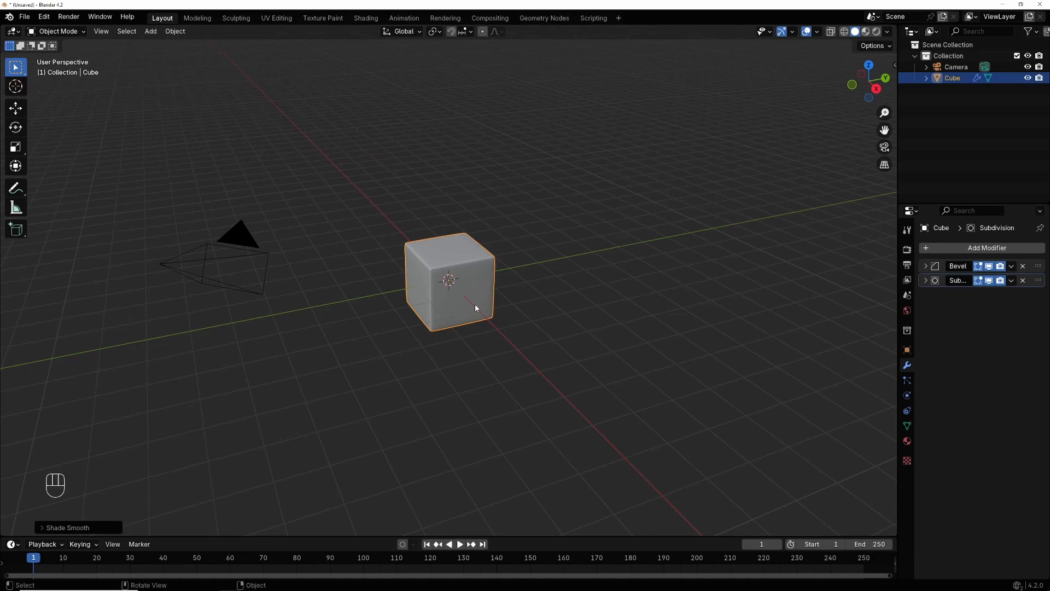
# Move the cube far along the negative X axis, well clear of the world origin.
pyautogui.moveTo(876, 89); pyautogui.dragTo(877, 89)
pyautogui.click(452, 285)
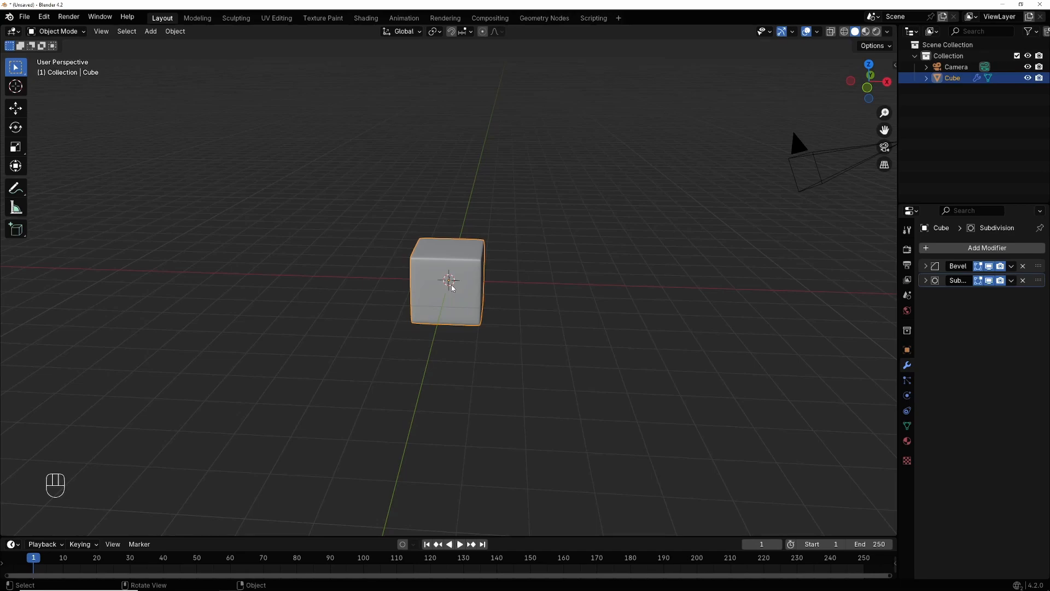
pyautogui.press('g')
pyautogui.press('g')
pyautogui.press('g')
pyautogui.press('g')
pyautogui.press('x')
pyautogui.press('x')
pyautogui.press('x')
pyautogui.press('x')
pyautogui.press('x')
pyautogui.press('x')
pyautogui.press('x')
pyautogui.press('x')
pyautogui.press('x')
pyautogui.press('x')
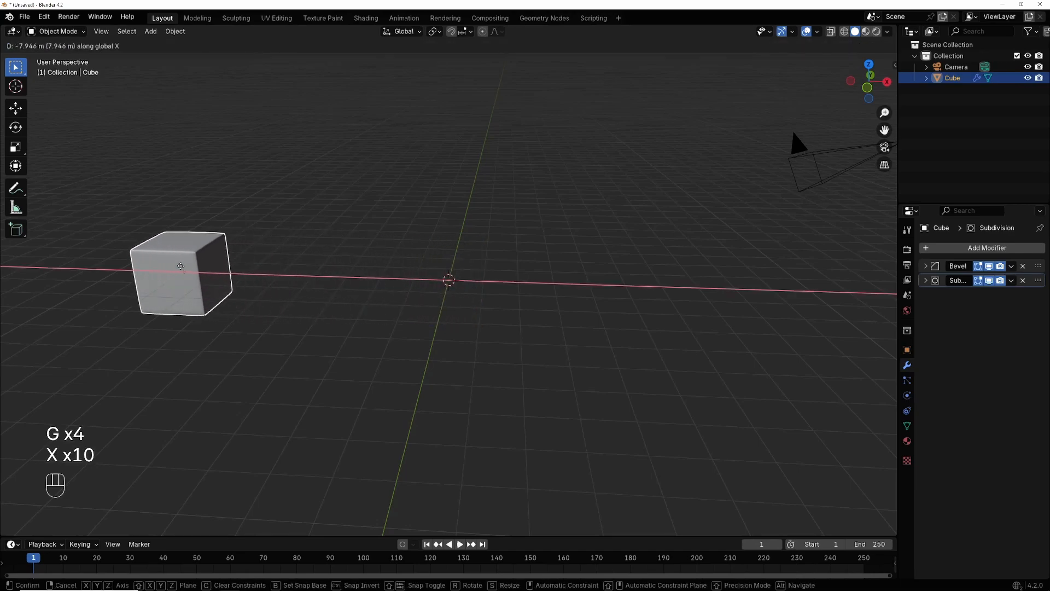
pyautogui.click(842, 241)
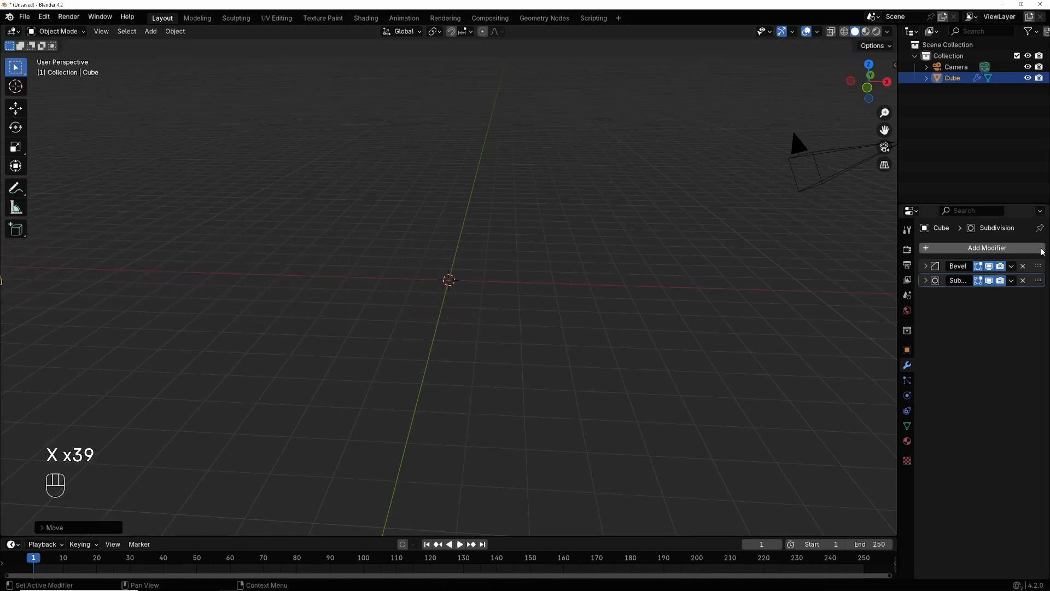
# Add a mesh plane at the world origin and scale it by a factor of 6.
pyautogui.click(150, 31)
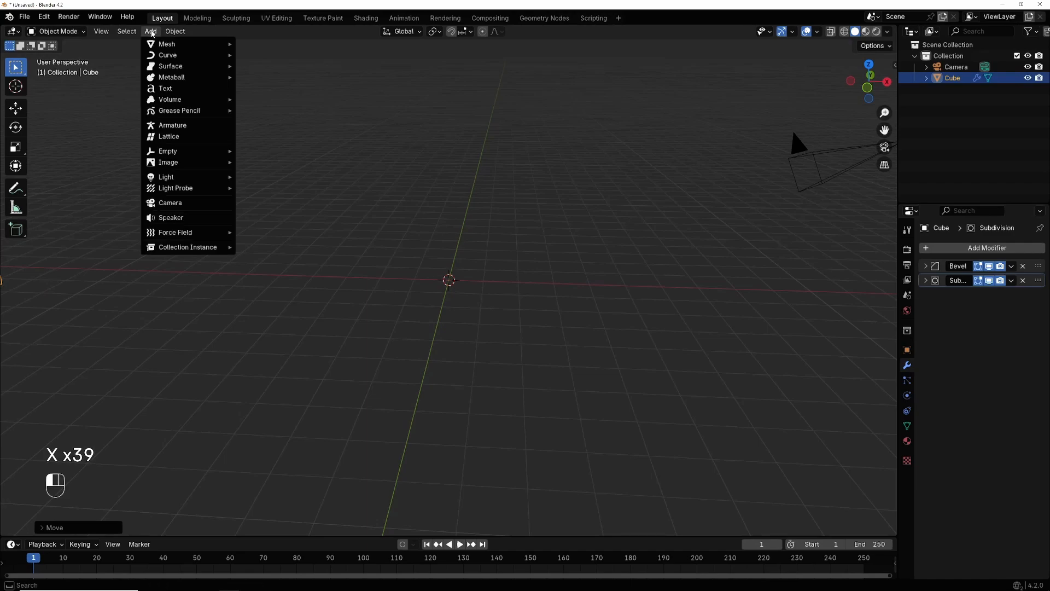
pyautogui.moveTo(176, 45)
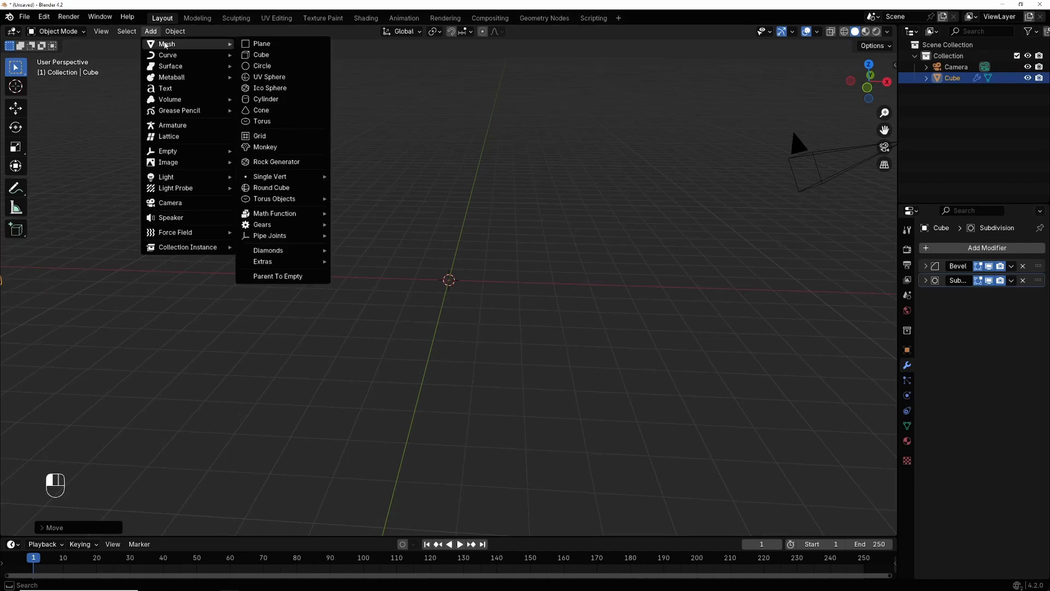
pyautogui.click(279, 45)
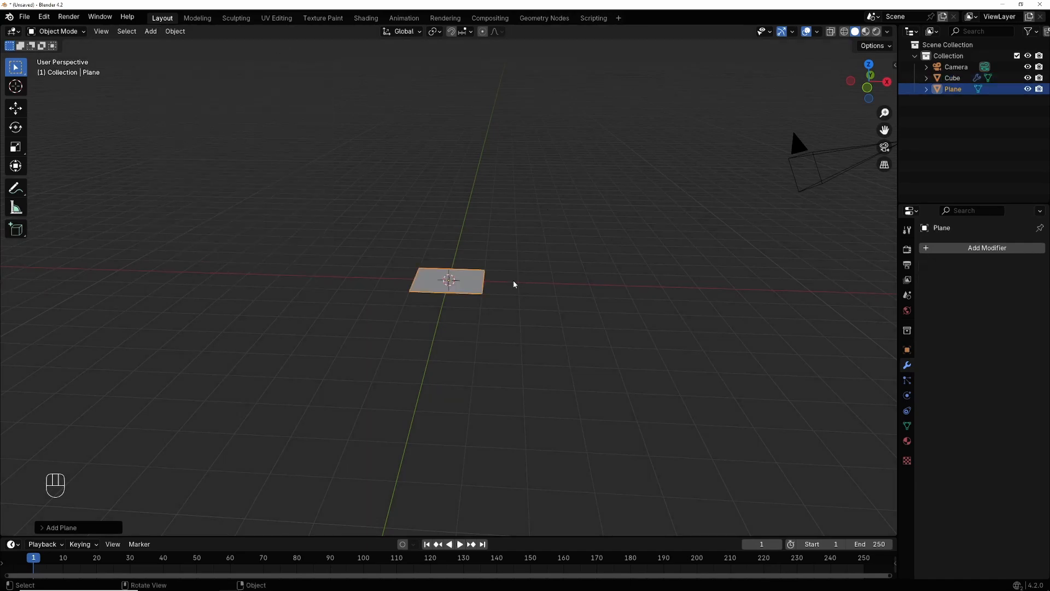
pyautogui.press('s')
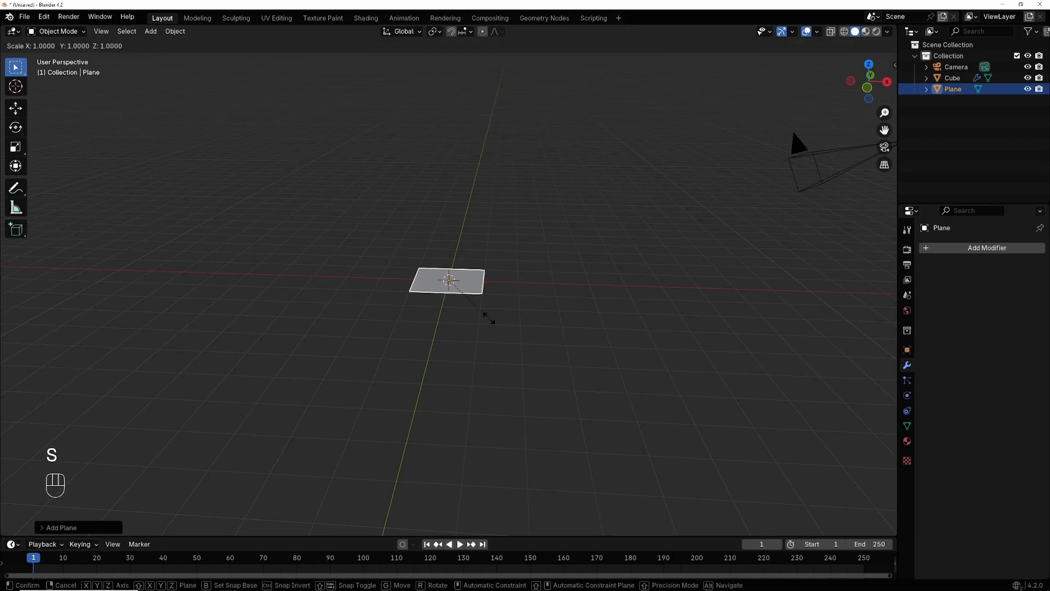
pyautogui.press('KP_6')
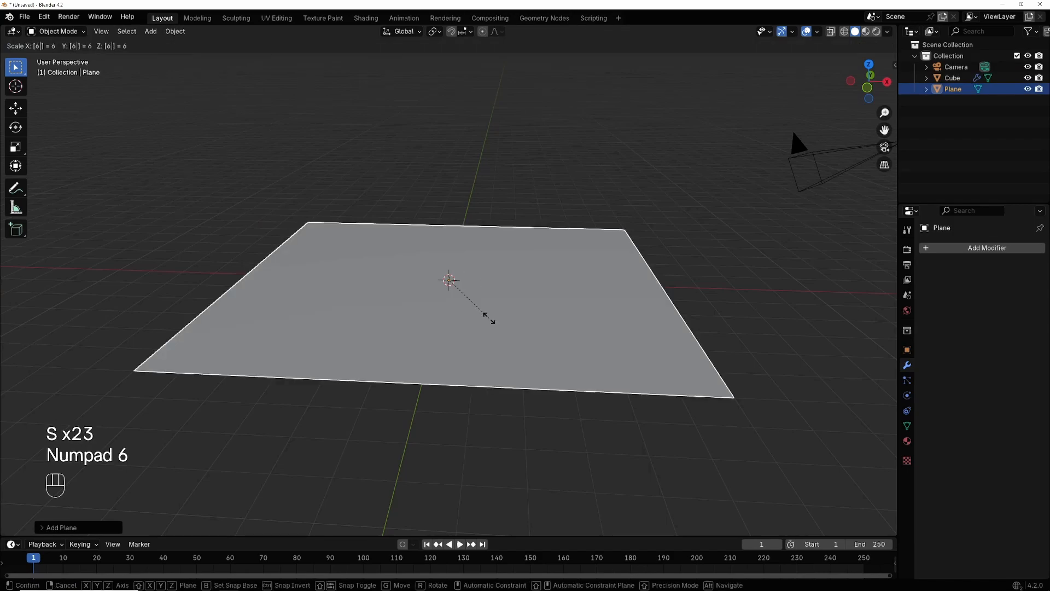
pyautogui.click(494, 326)
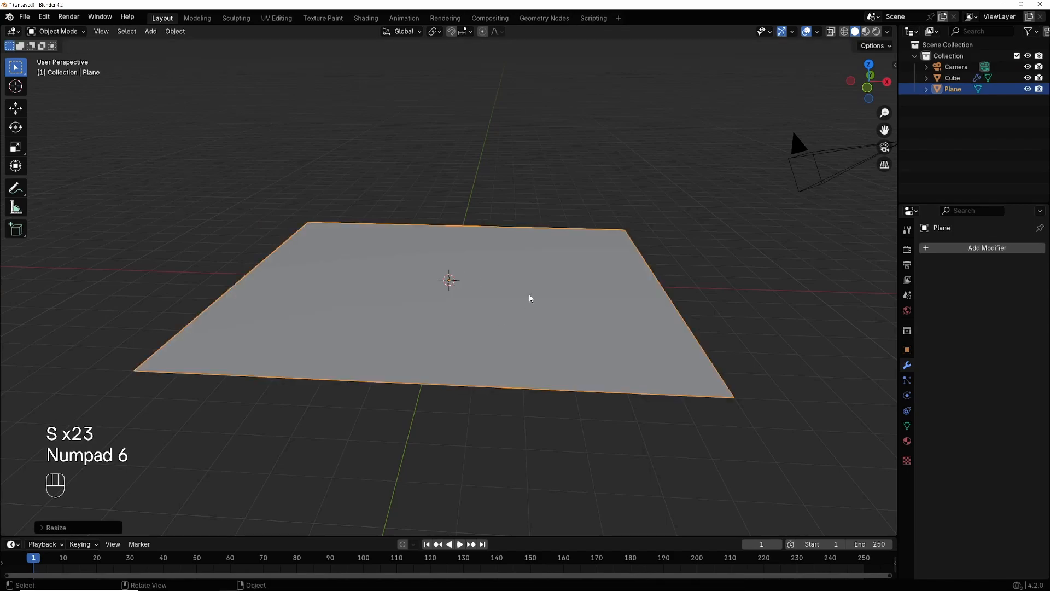
# Split the 3D viewport horizontally and turn the lower area into a Geometry Node Editor with its sidebar hidden.
pyautogui.rightClick(347, 535)
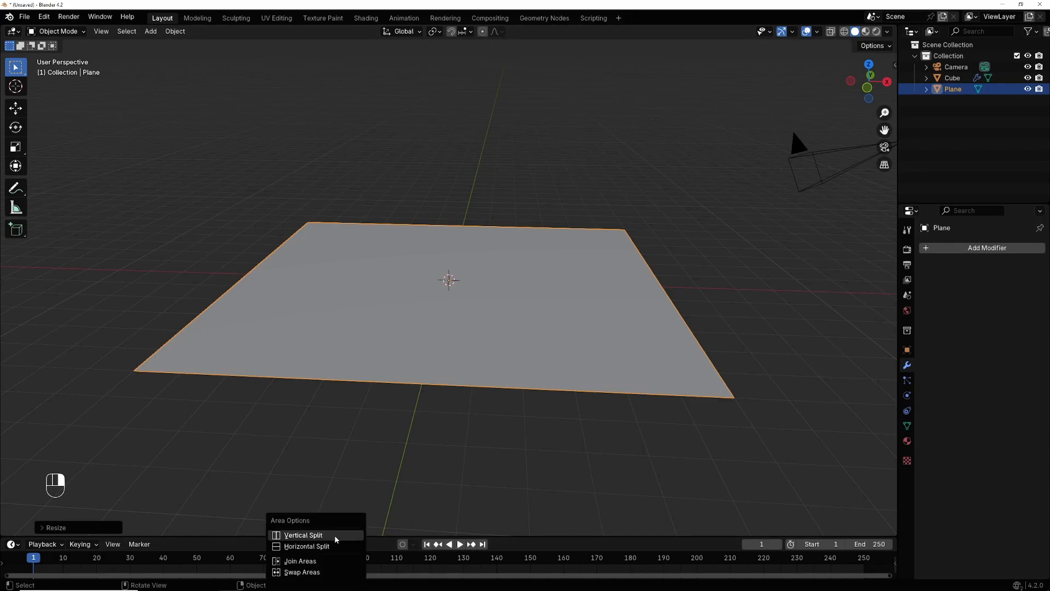
pyautogui.click(331, 546)
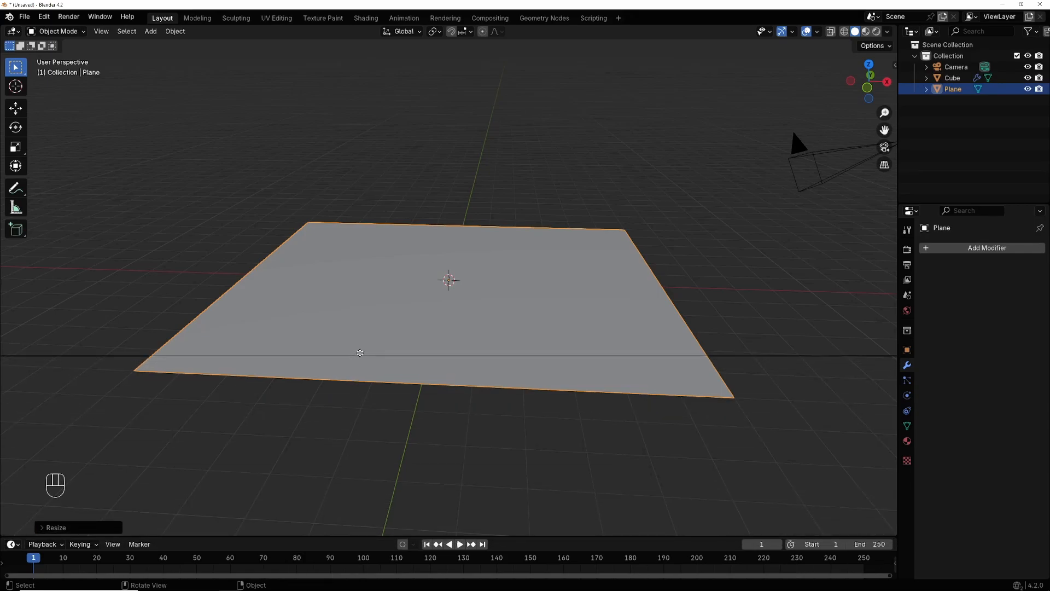
pyautogui.click(390, 258)
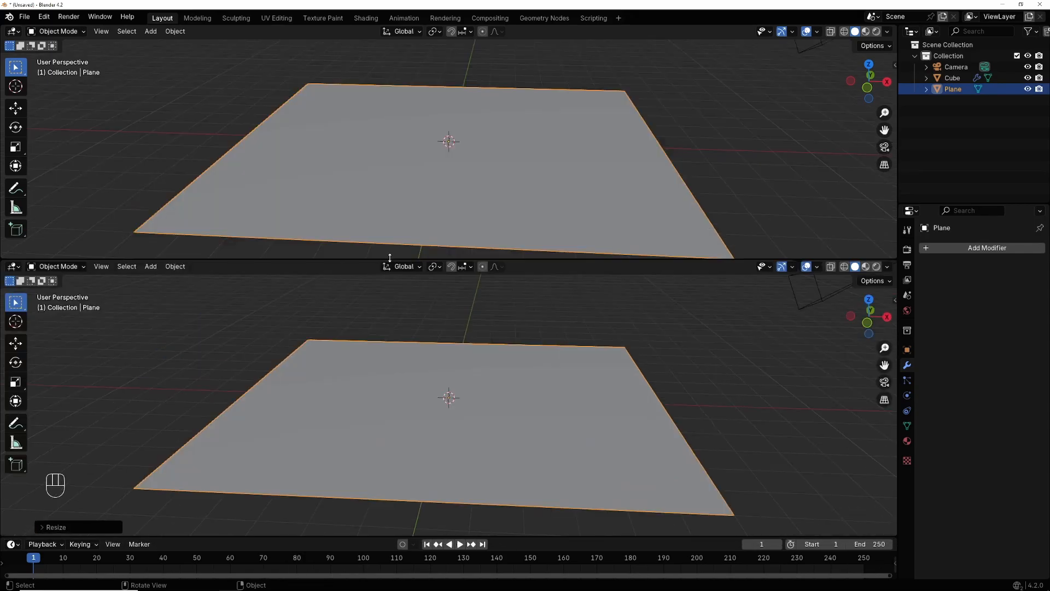
pyautogui.click(13, 267)
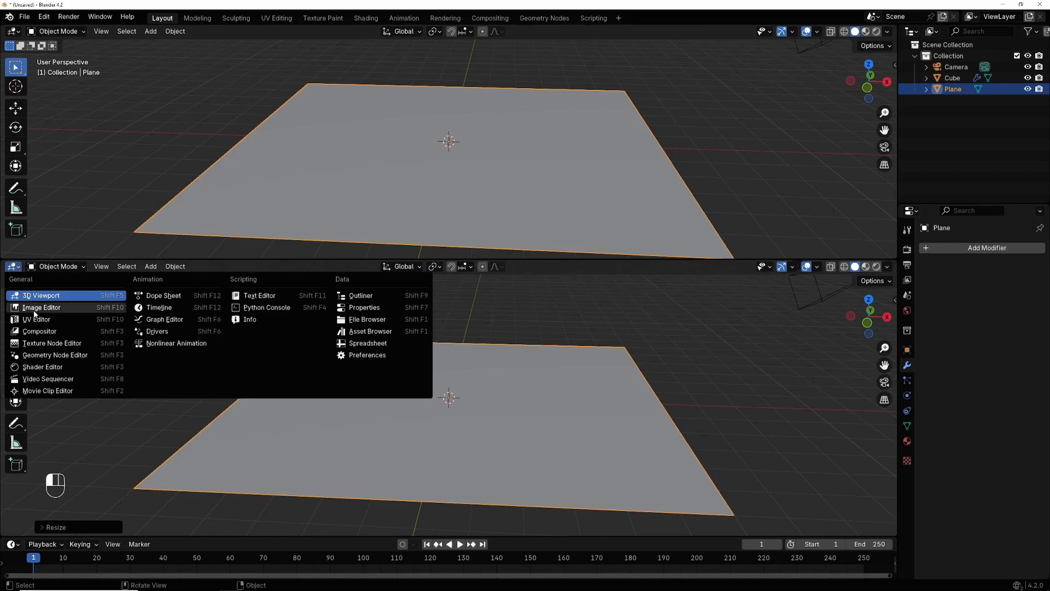
pyautogui.click(47, 356)
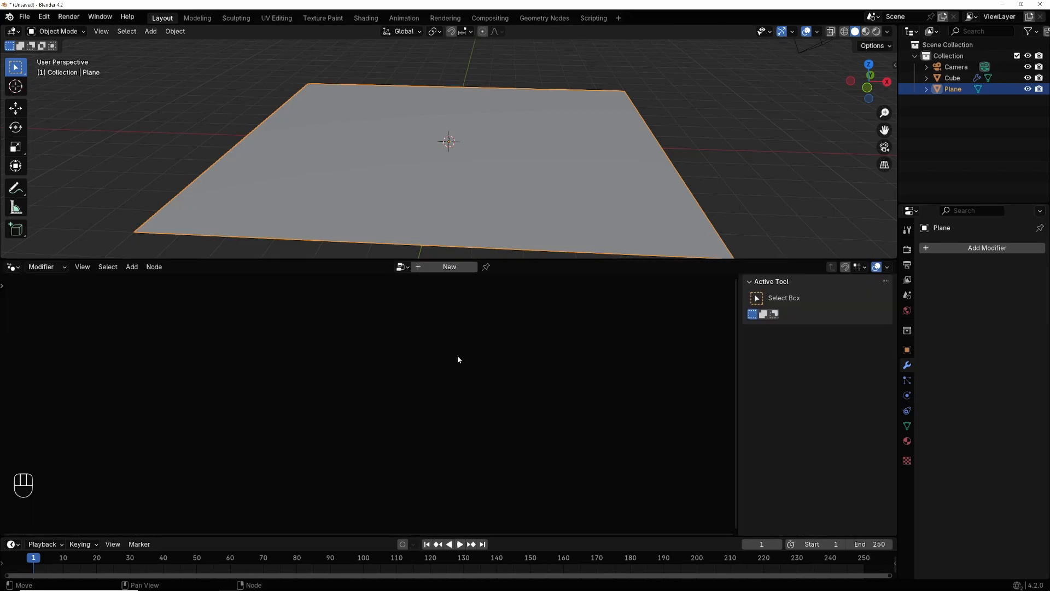
pyautogui.press('n')
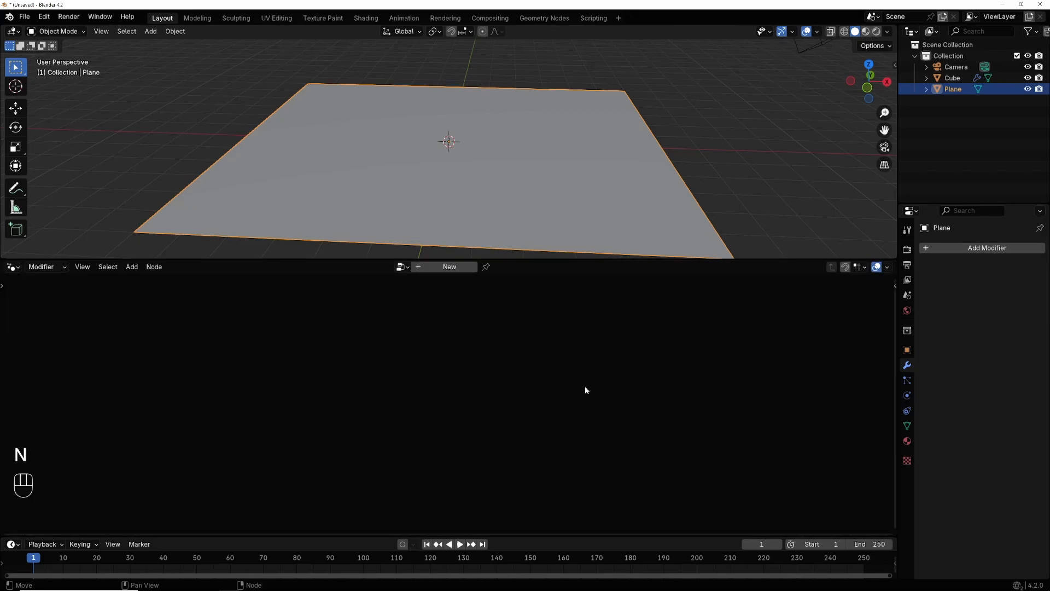
# Create a new geometry node tree for the plane and space the Group Input and Group Output nodes far apart.
pyautogui.click(443, 268)
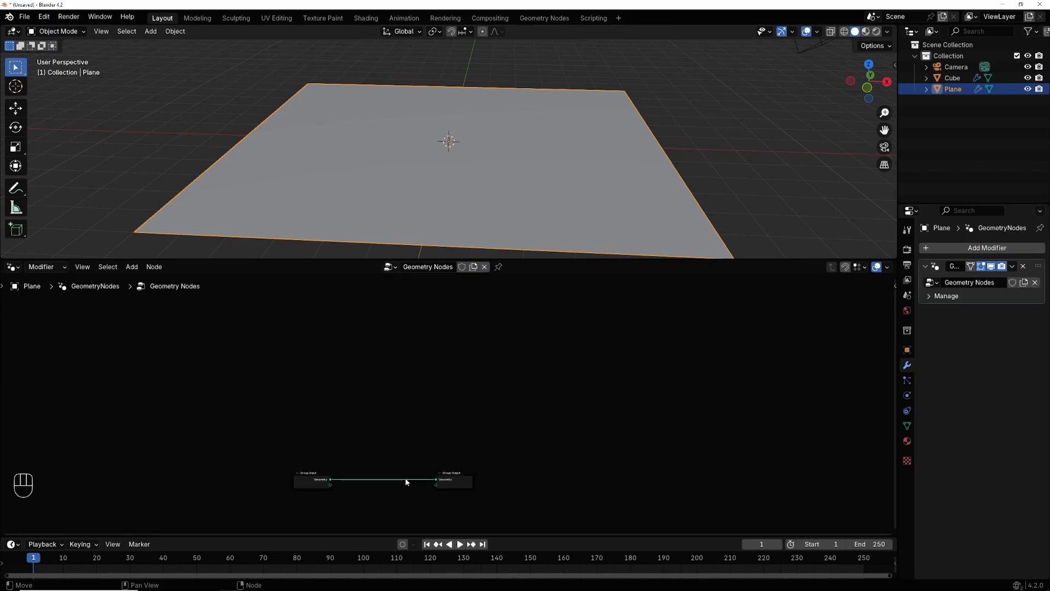
pyautogui.scroll(3, 635, 443)
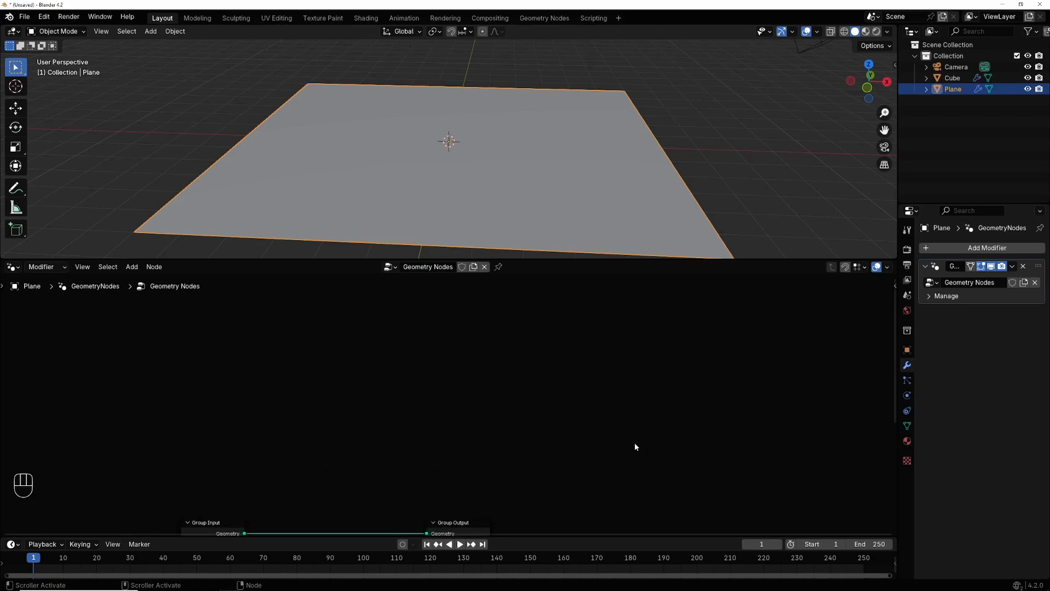
pyautogui.moveTo(894, 410); pyautogui.dragTo(894, 513)
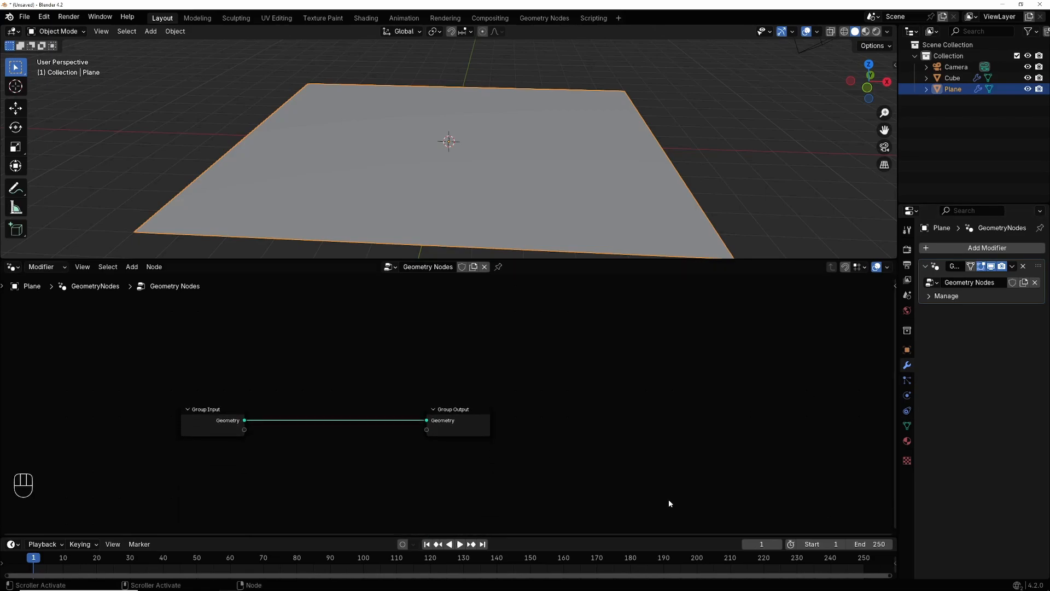
pyautogui.moveTo(454, 412); pyautogui.dragTo(705, 381)
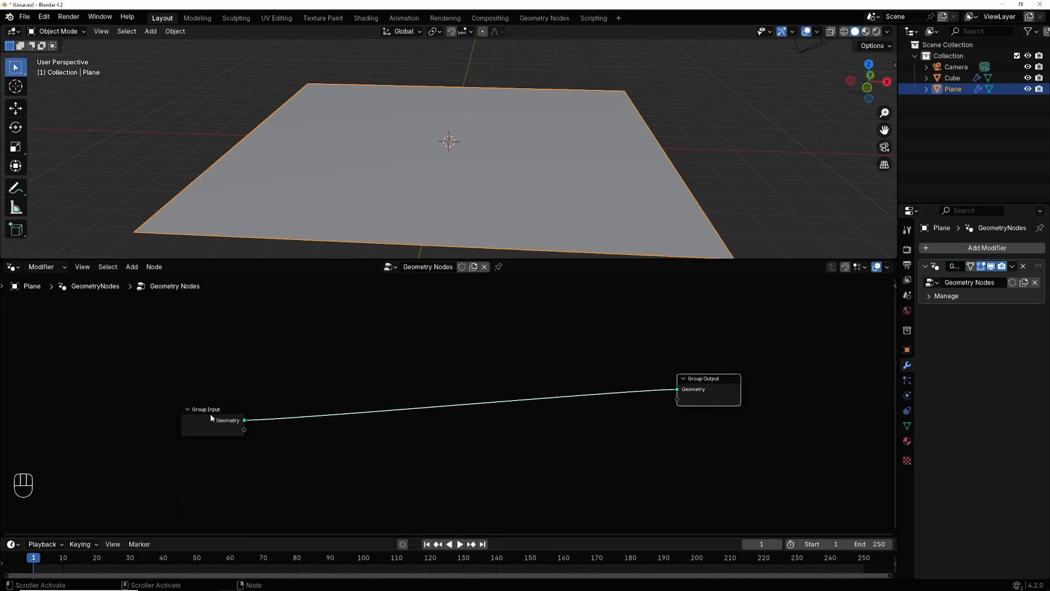
pyautogui.moveTo(210, 414); pyautogui.dragTo(215, 365)
# Insert a Subdivide Mesh node on the link between Group Input and Group Output, with its level set to 4.
pyautogui.hotkey('shift', 'a')
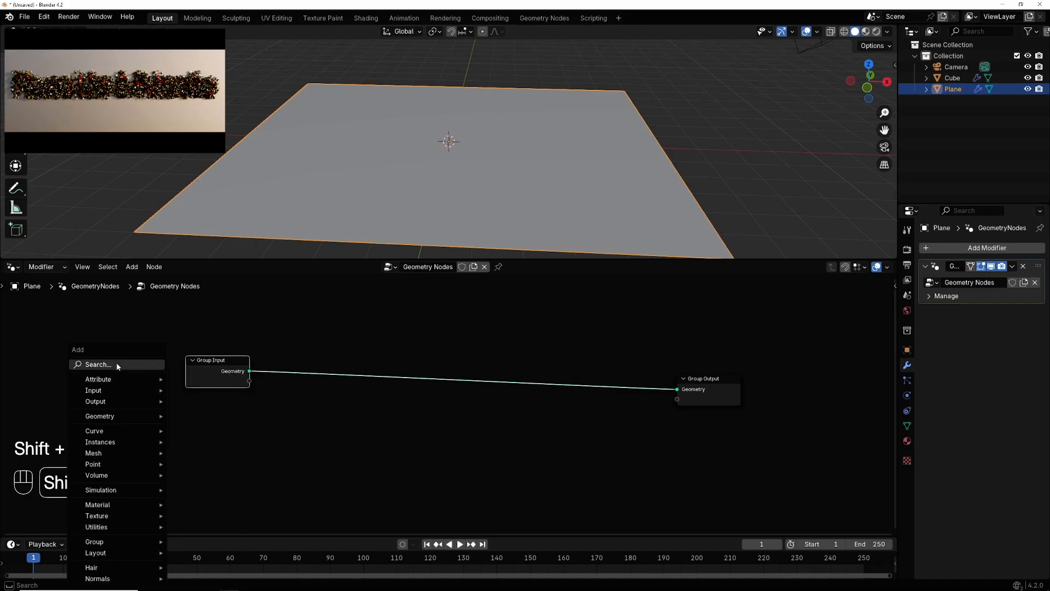
pyautogui.write('aaaaaa')
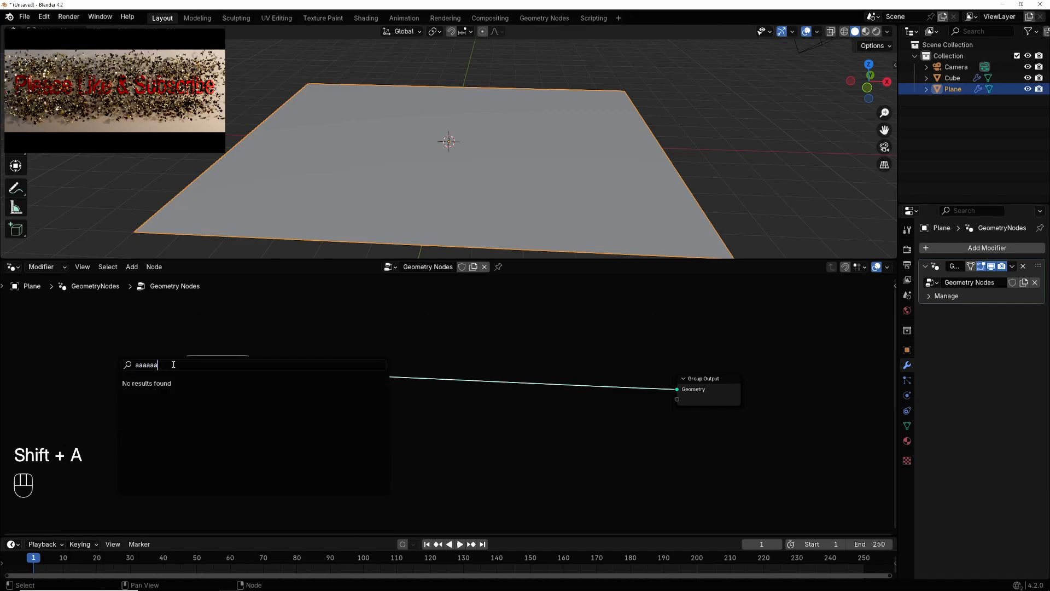
pyautogui.press('BackSpace')
pyautogui.press('BackSpace')
pyautogui.press('BackSpace')
pyautogui.press('BackSpace')
pyautogui.press('BackSpace')
pyautogui.press('BackSpace')
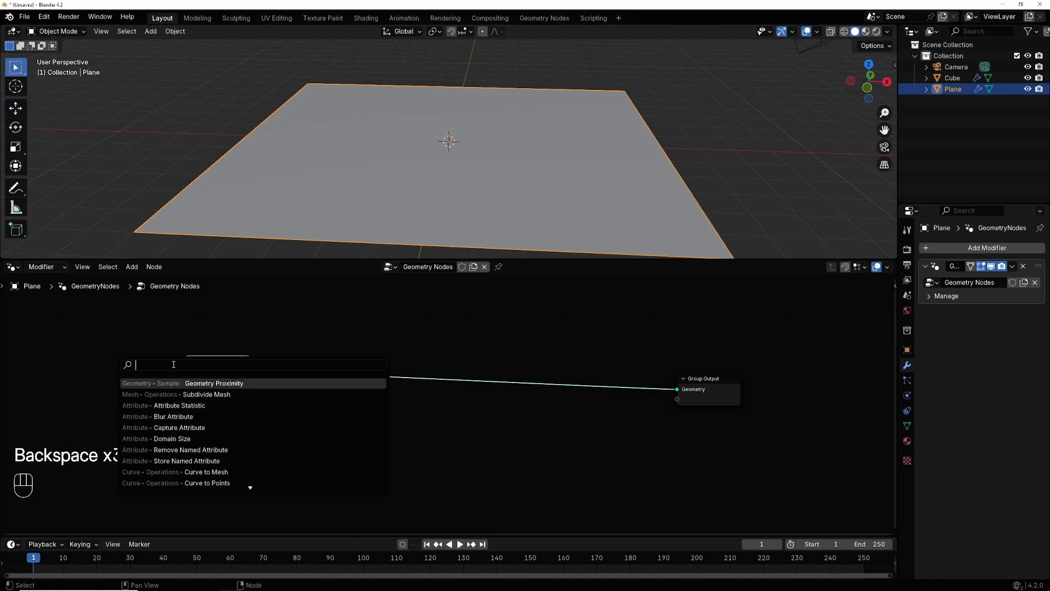
pyautogui.write('su')
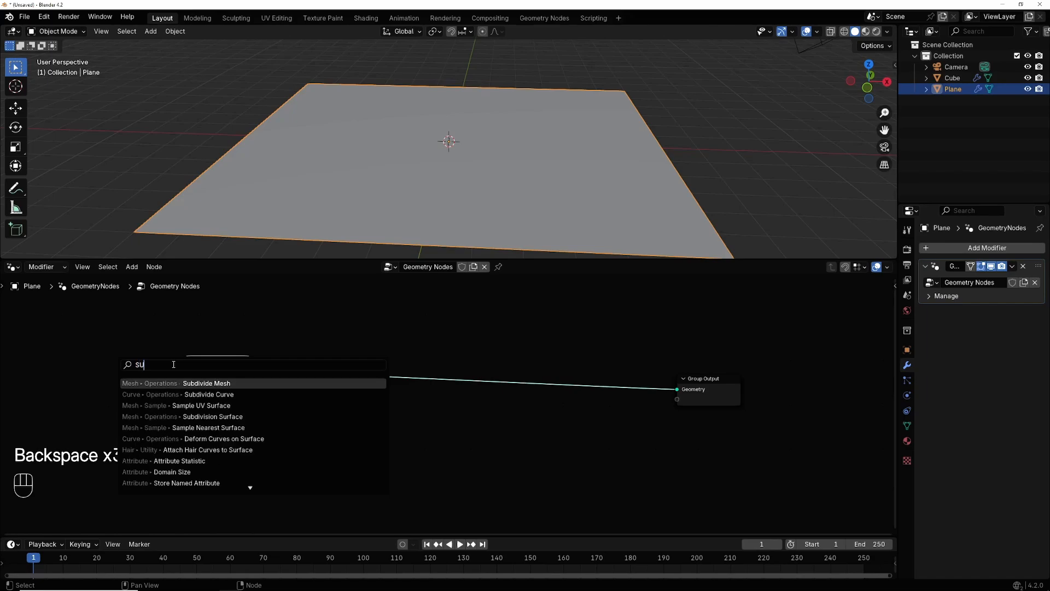
pyautogui.write('bd')
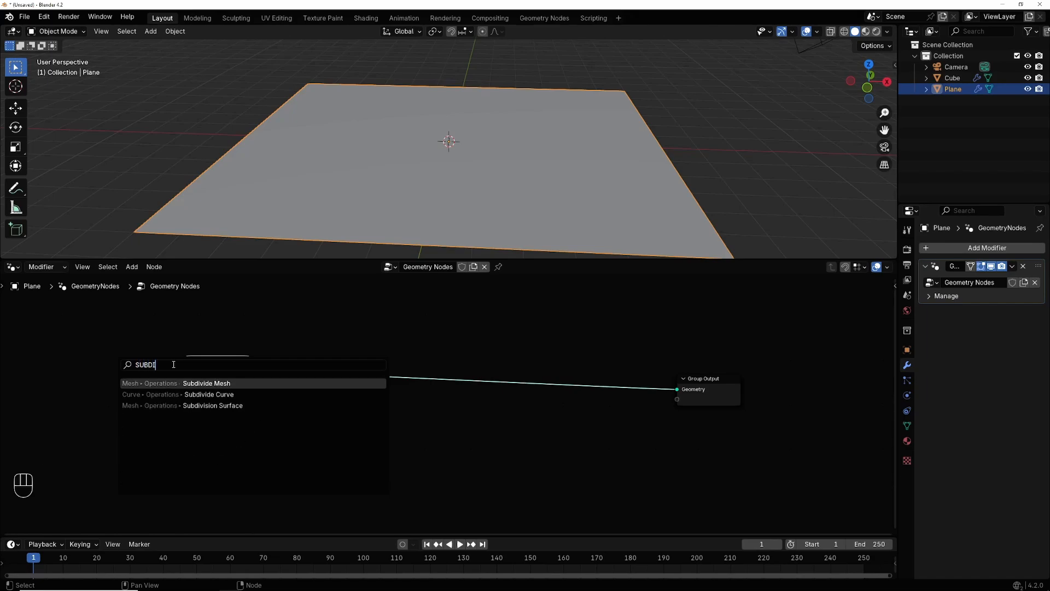
pyautogui.click(229, 385)
pyautogui.click(304, 368)
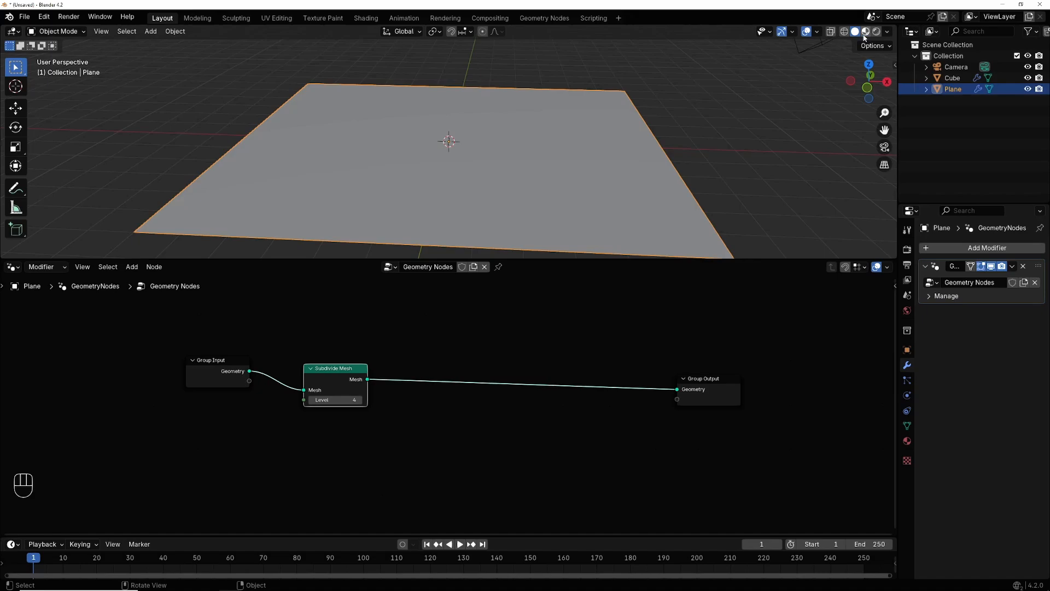
# Show the 3D viewport in wireframe shading and set the Subdivide Mesh level to 3.
pyautogui.click(844, 32)
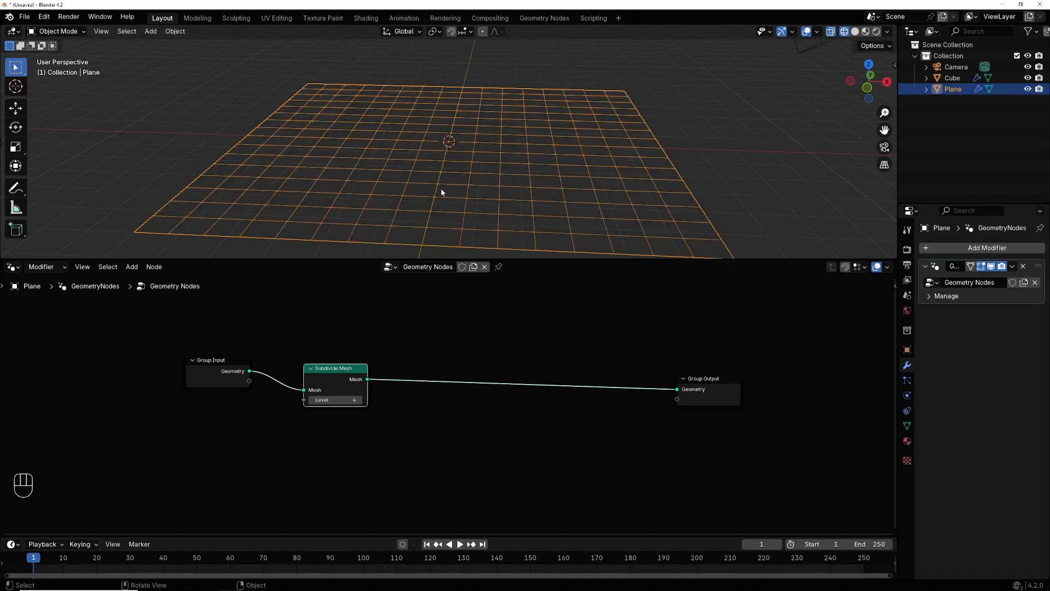
pyautogui.click(312, 400)
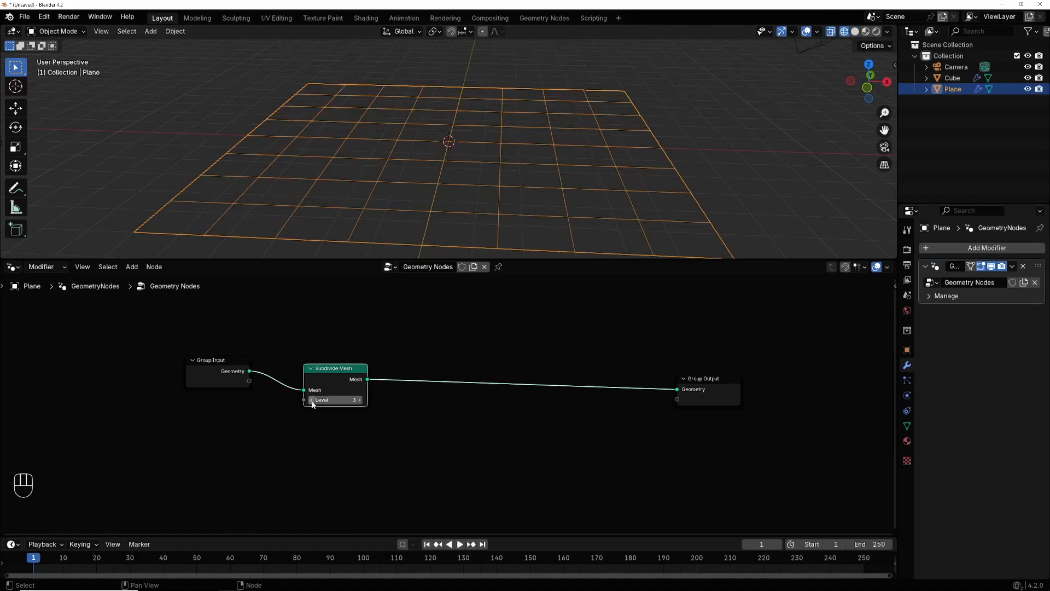
# Set the Subdivide Mesh level to 4 and switch the 3D viewport to solid shading.
pyautogui.click(312, 400)
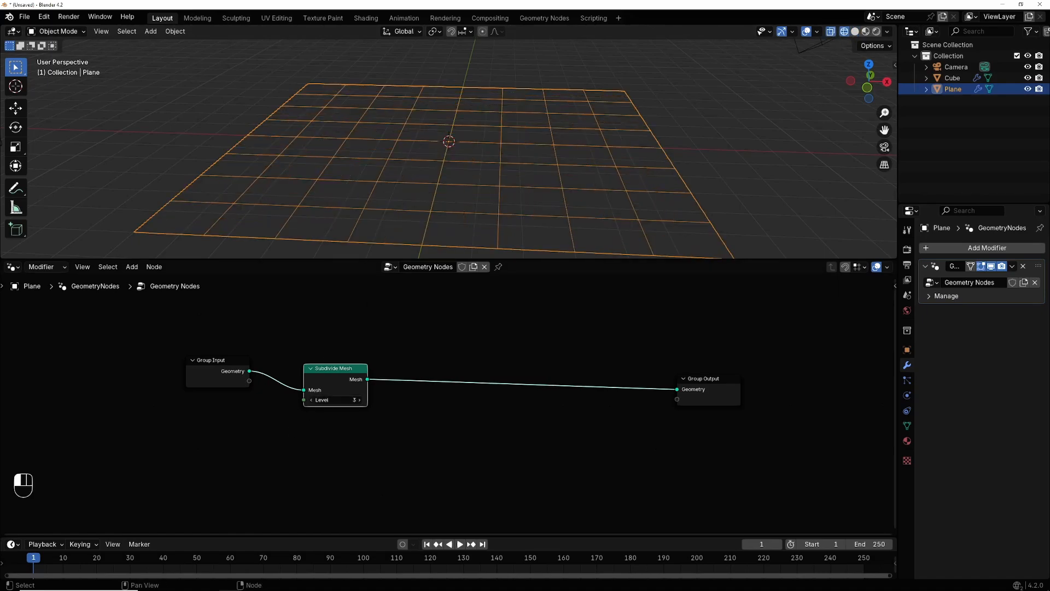
pyautogui.click(363, 400)
pyautogui.click(362, 400)
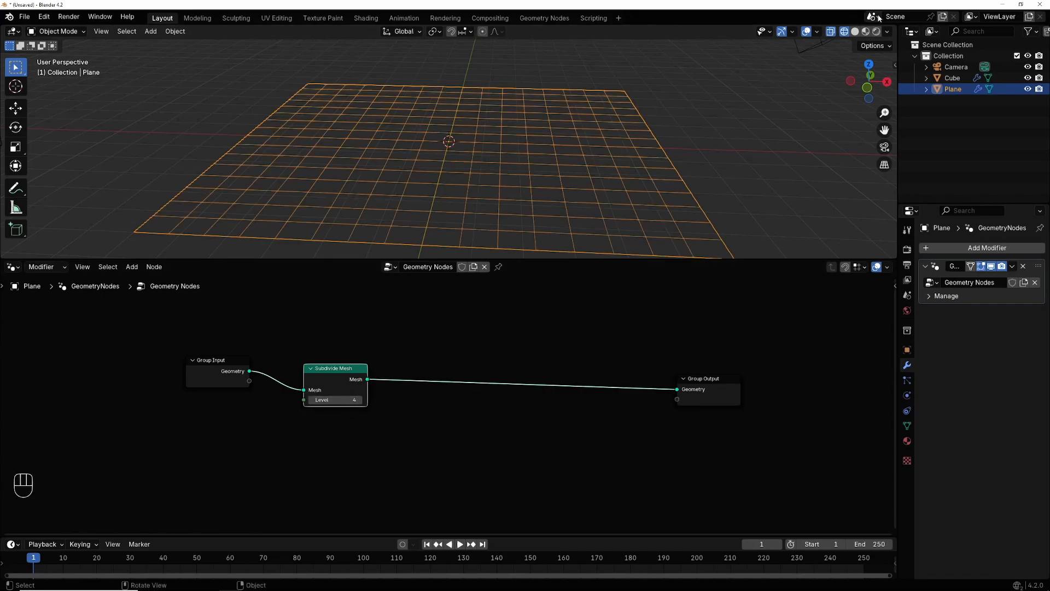
pyautogui.click(856, 32)
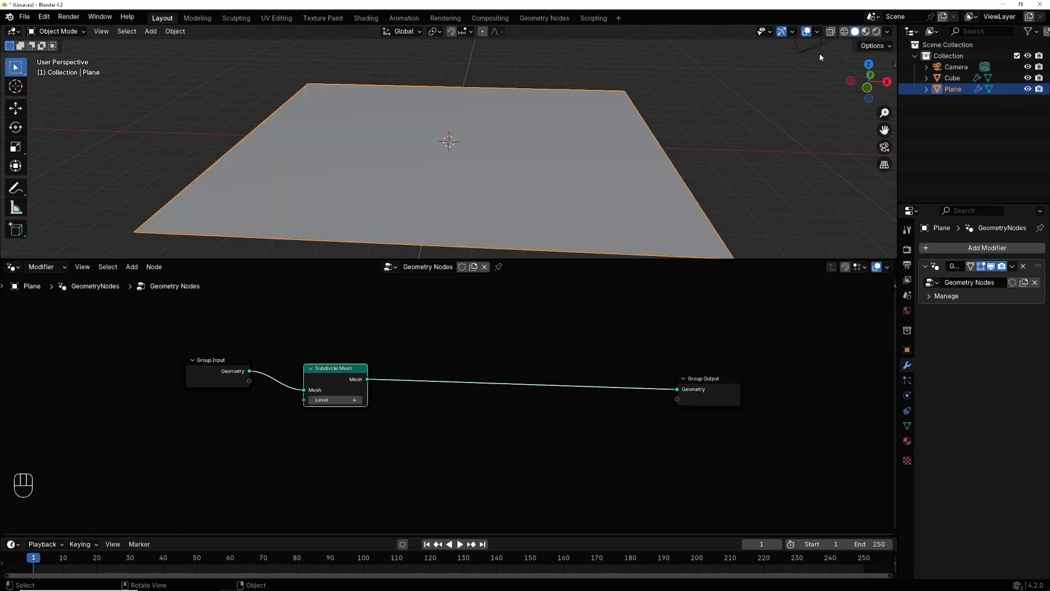
# Make room in the node tree and insert an Instance on Points node between Subdivide Mesh and Group Output.
pyautogui.moveTo(723, 259); pyautogui.dragTo(724, 272)
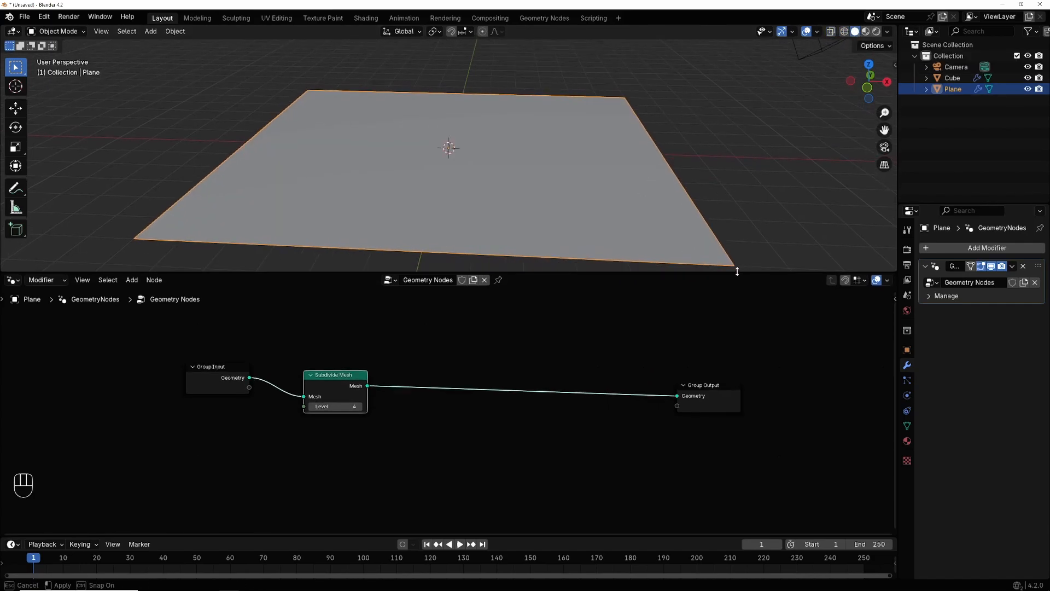
pyautogui.moveTo(704, 388); pyautogui.dragTo(729, 345)
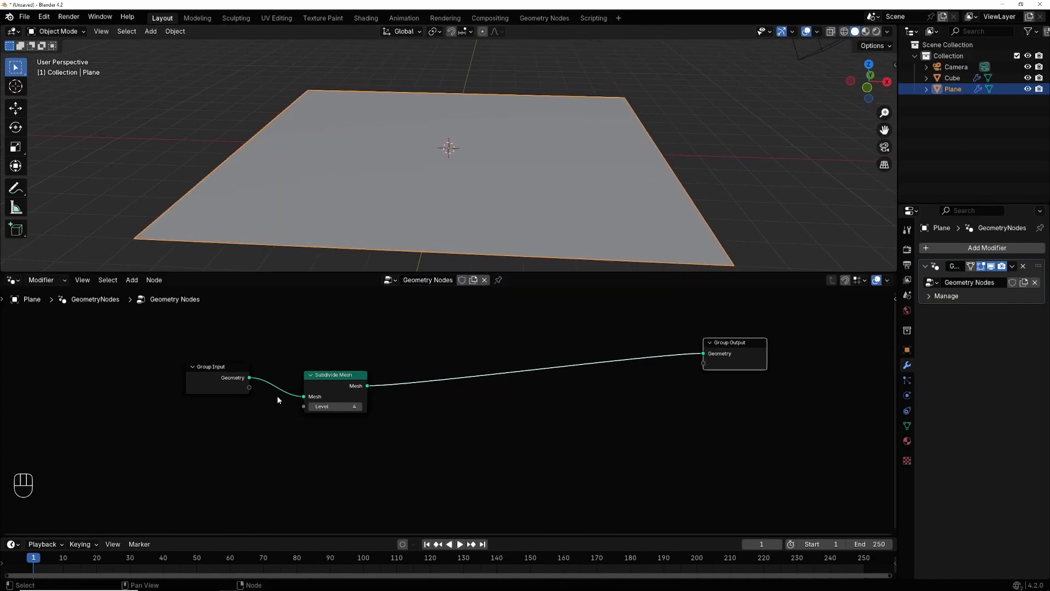
pyautogui.moveTo(319, 377); pyautogui.dragTo(307, 369)
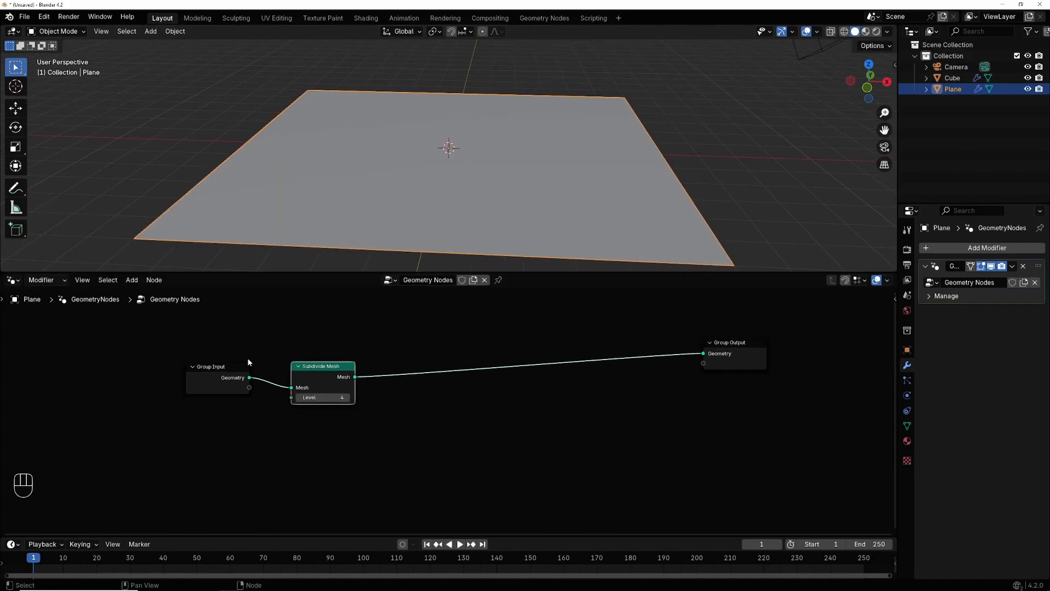
pyautogui.click(132, 280)
pyautogui.moveTo(175, 363)
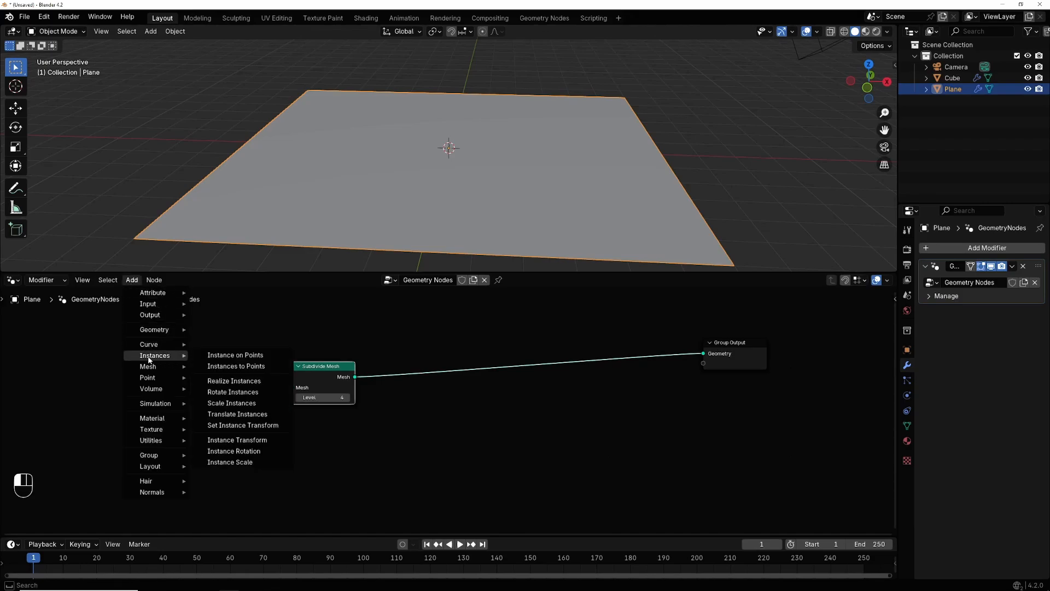
pyautogui.click(251, 356)
pyautogui.click(434, 356)
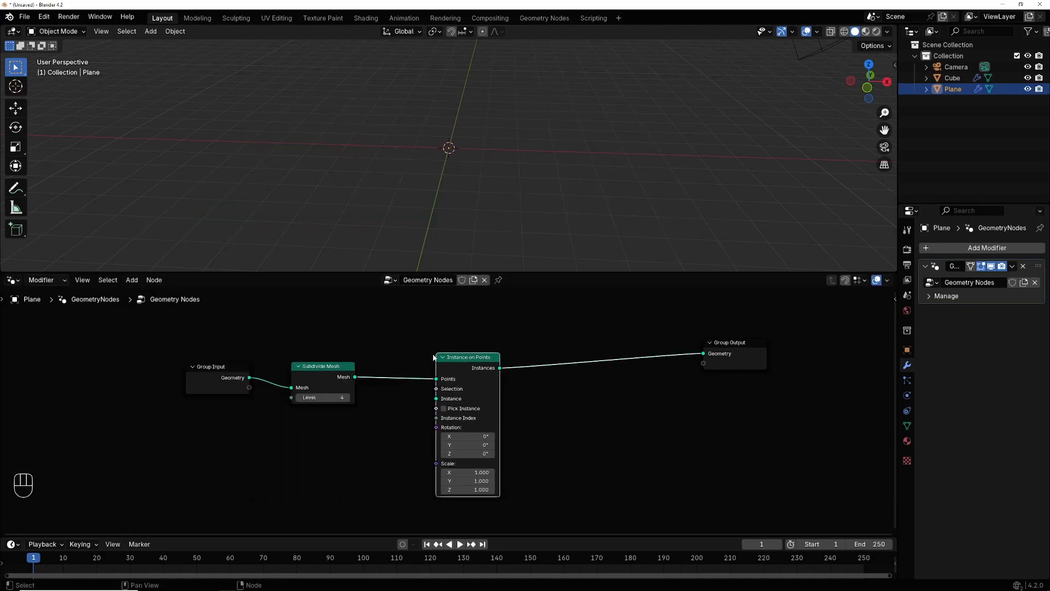
# Spread out the Group Input, Subdivide Mesh, Instance on Points and Group Output nodes to leave wide gaps between them.
pyautogui.moveTo(328, 372); pyautogui.dragTo(317, 360)
pyautogui.moveTo(463, 358); pyautogui.dragTo(469, 329)
pyautogui.moveTo(744, 344); pyautogui.dragTo(787, 335)
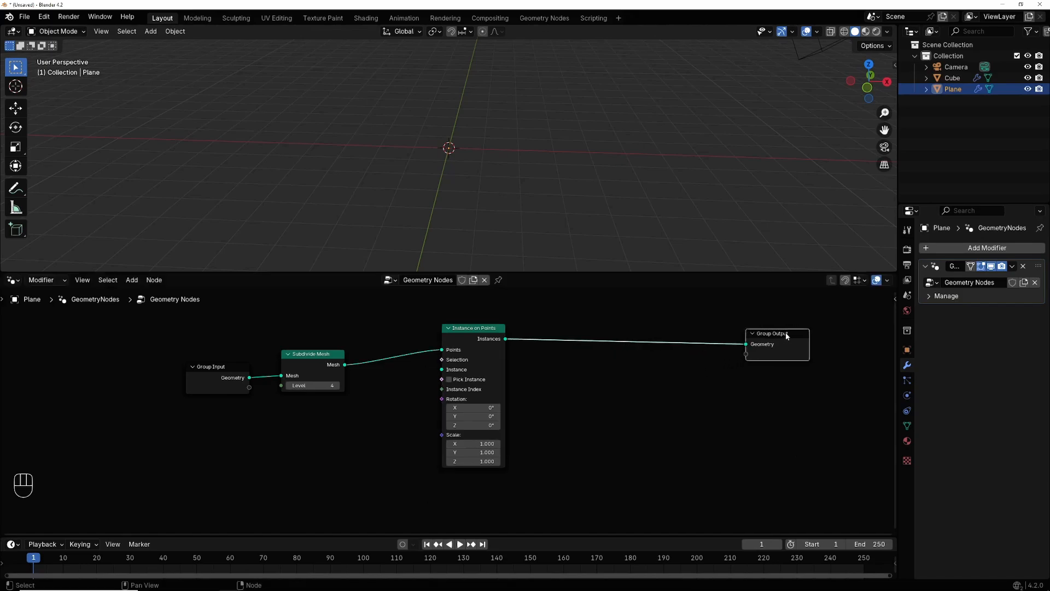
pyautogui.moveTo(456, 335); pyautogui.dragTo(517, 328)
pyautogui.moveTo(309, 350); pyautogui.dragTo(313, 333)
pyautogui.moveTo(205, 374); pyautogui.dragTo(149, 359)
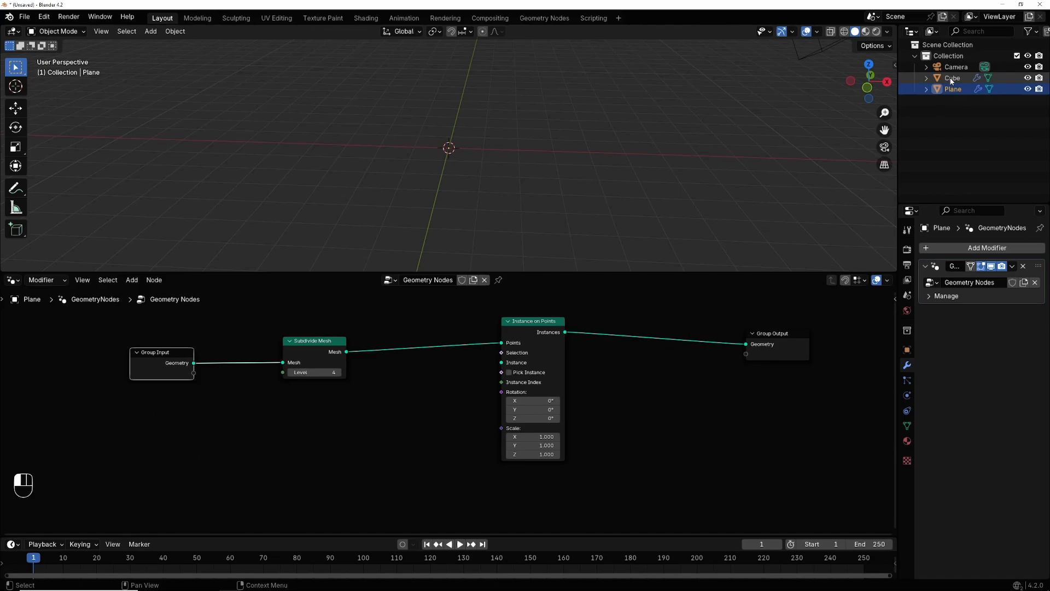
# Add an Object Info node for the Cube below Subdivide Mesh and connect its Geometry to the Instance input of Instance on Points.
pyautogui.moveTo(951, 81); pyautogui.dragTo(330, 422)
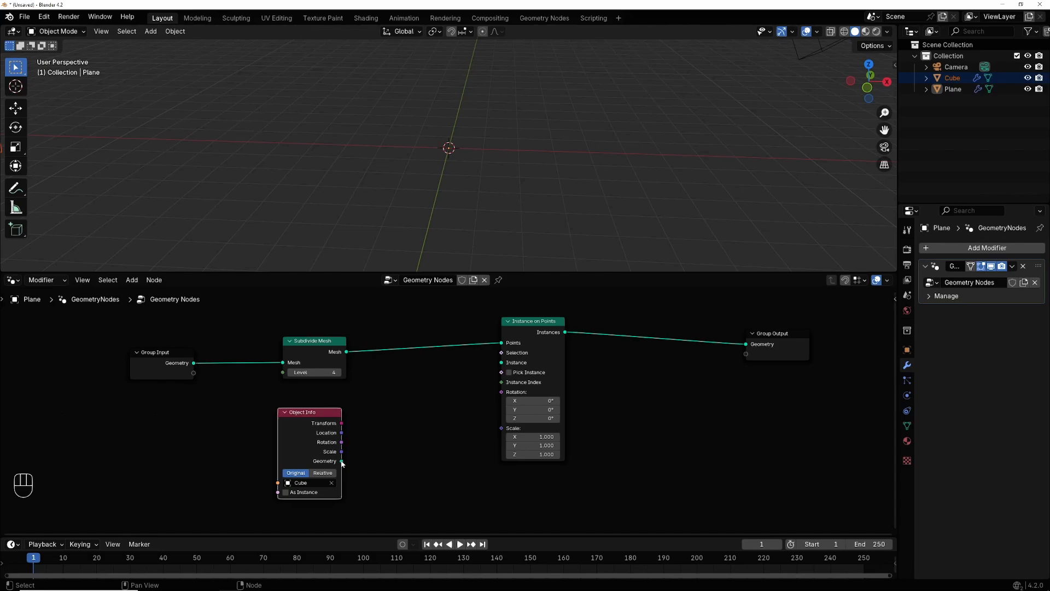
pyautogui.moveTo(341, 461); pyautogui.dragTo(491, 365)
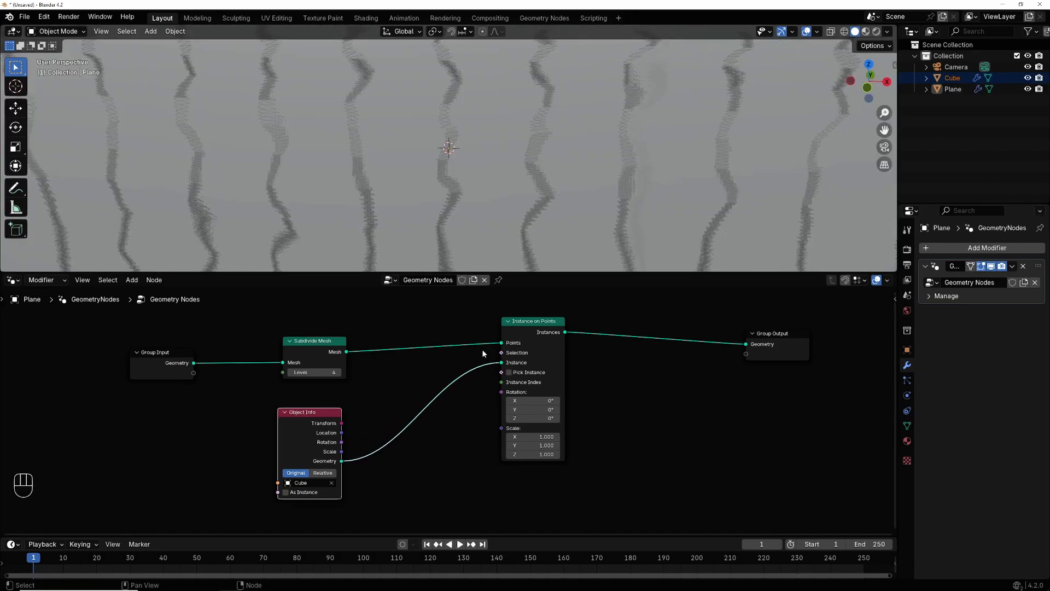
pyautogui.scroll(-6, 567, 155)
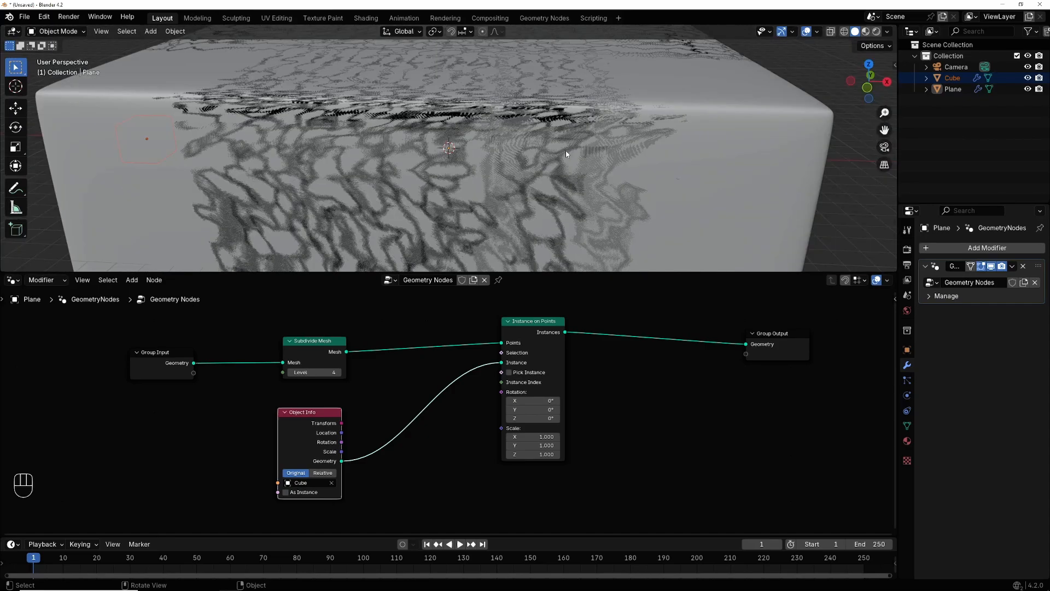
pyautogui.scroll(-2, 566, 154)
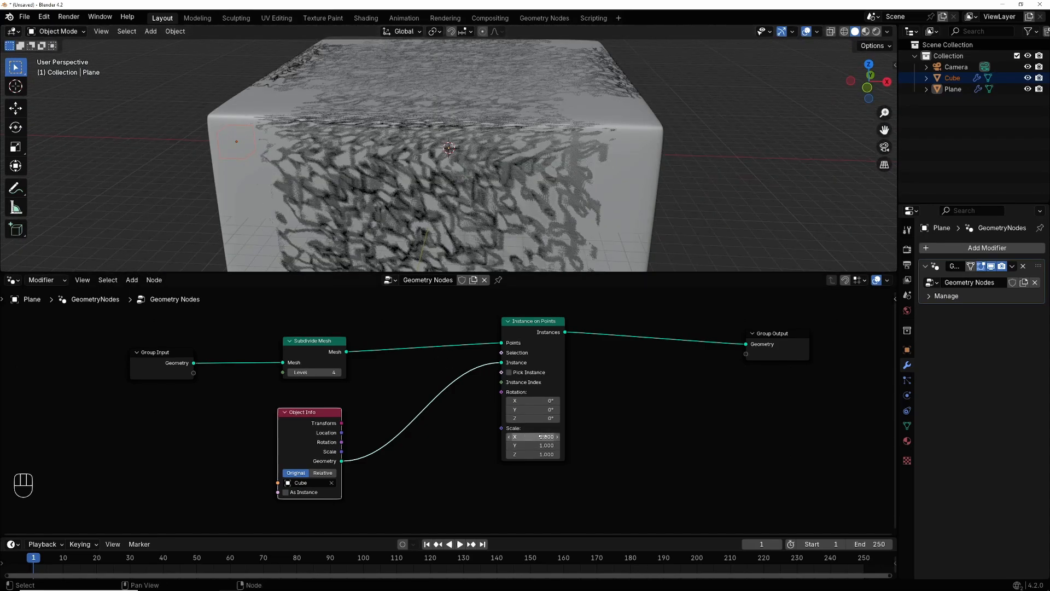
# Set the X, Y and Z scale of the Instance on Points node to 0.1.
pyautogui.moveTo(549, 437); pyautogui.dragTo(547, 454)
pyautogui.write('0')
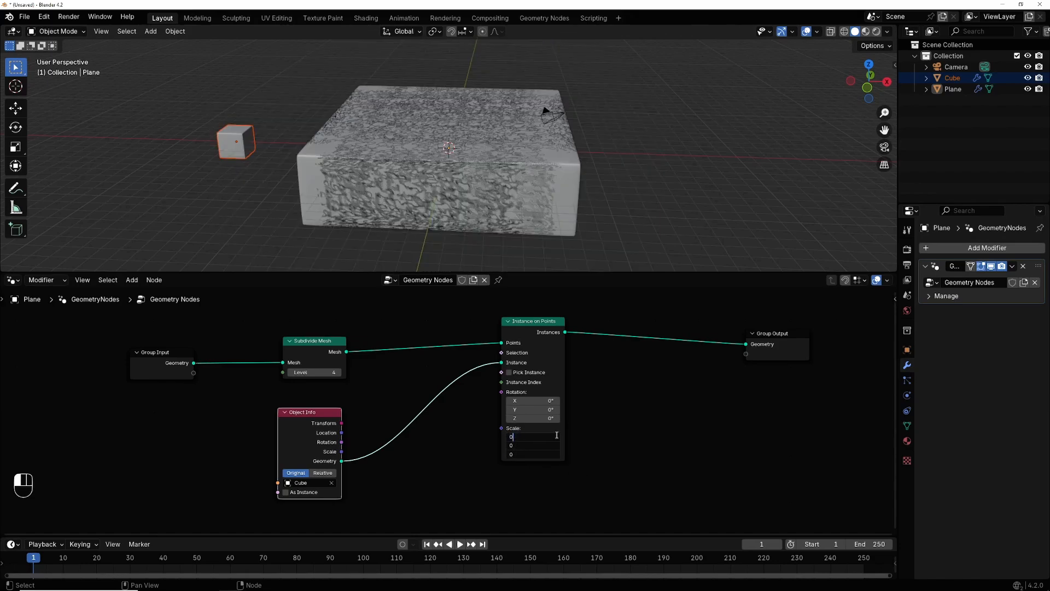
pyautogui.write('.1')
pyautogui.press('Return')
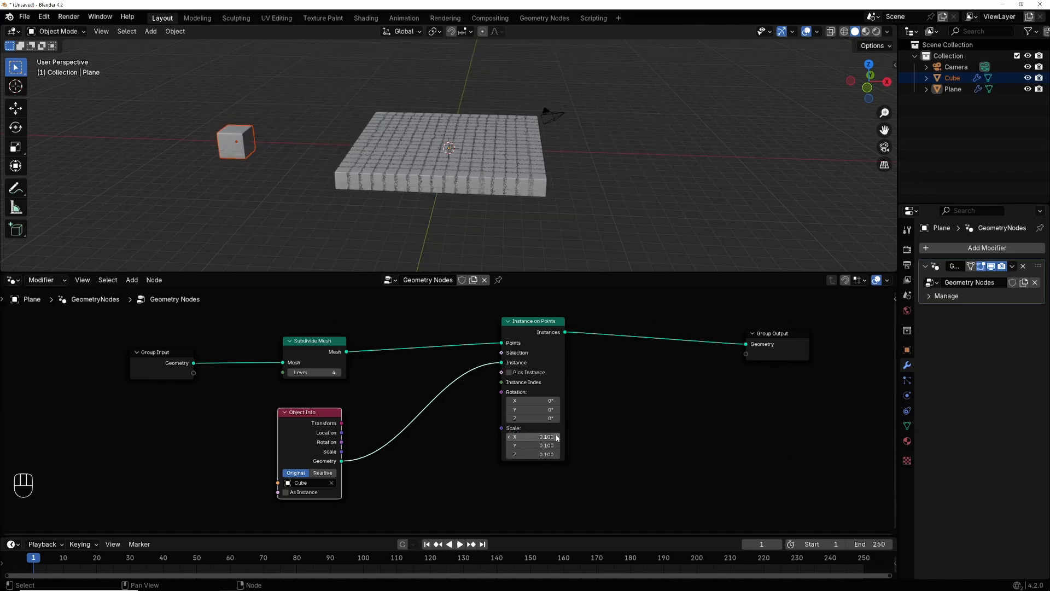
# Scale the original cube beside the grid down to about half its size.
pyautogui.click(238, 152)
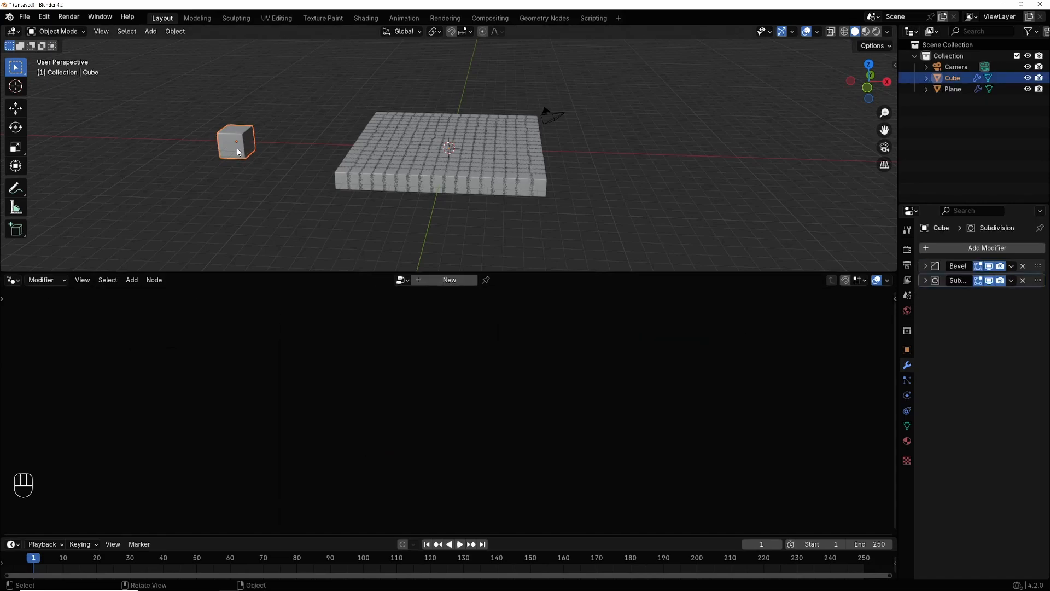
pyautogui.press('s')
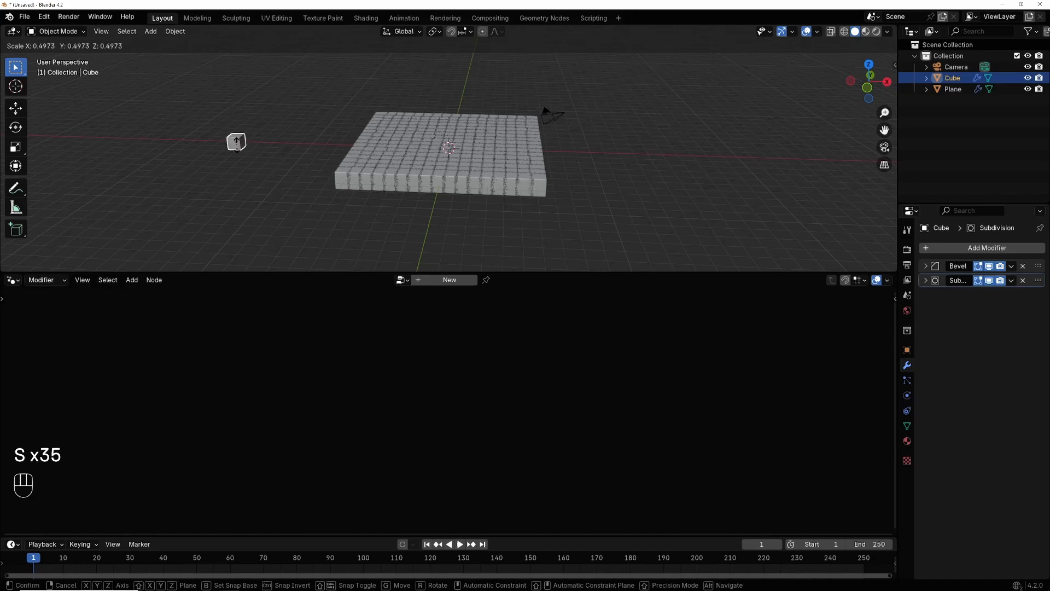
pyautogui.click(238, 148)
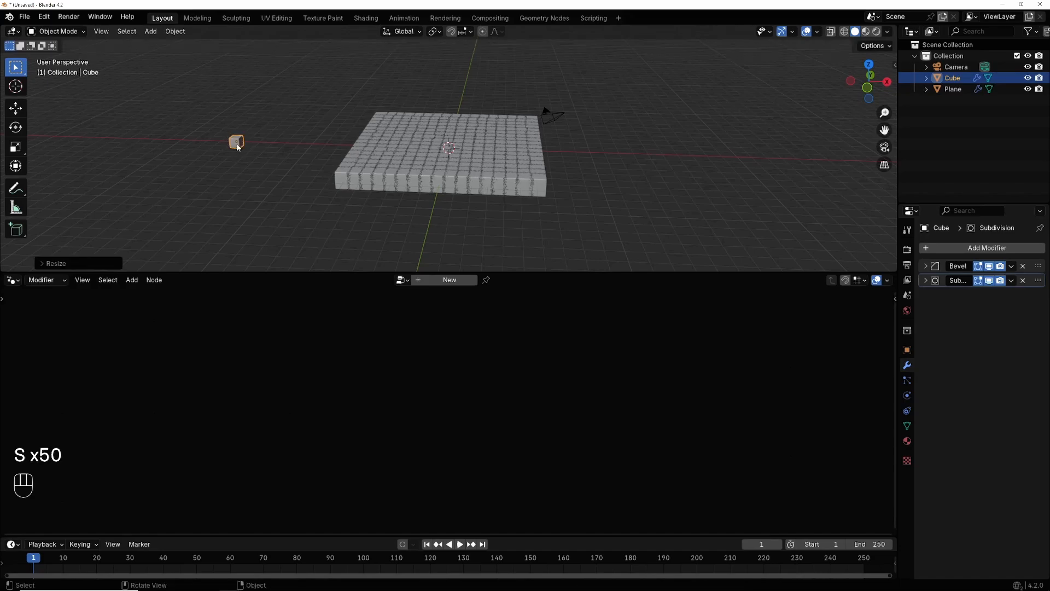
# Set the plane's Subdivide Mesh level to 3 and shift the Subdivide Mesh and Object Info nodes closer to Group Input.
pyautogui.click(474, 174)
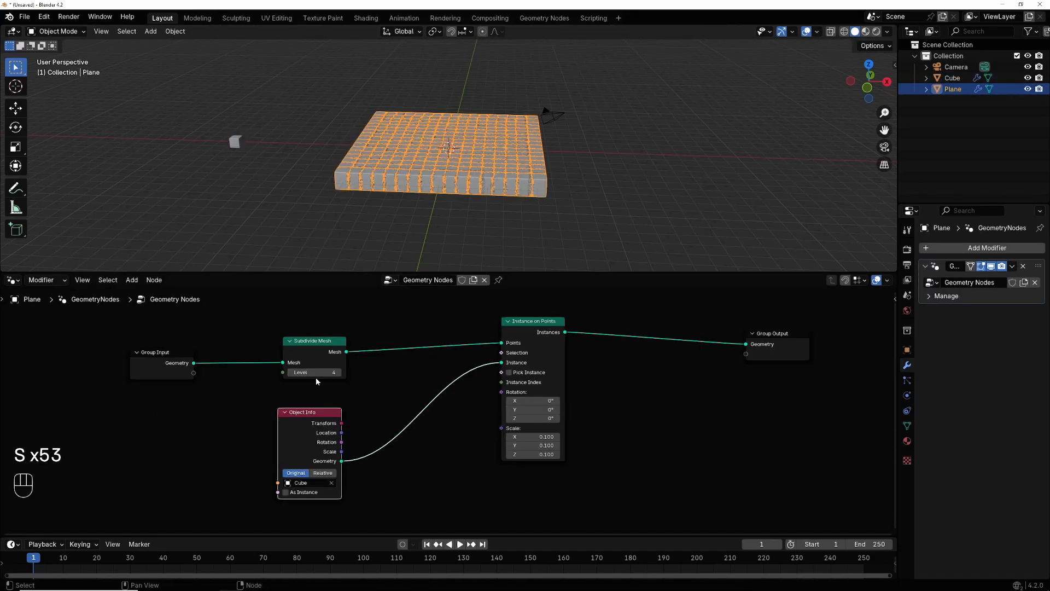
pyautogui.click(291, 372)
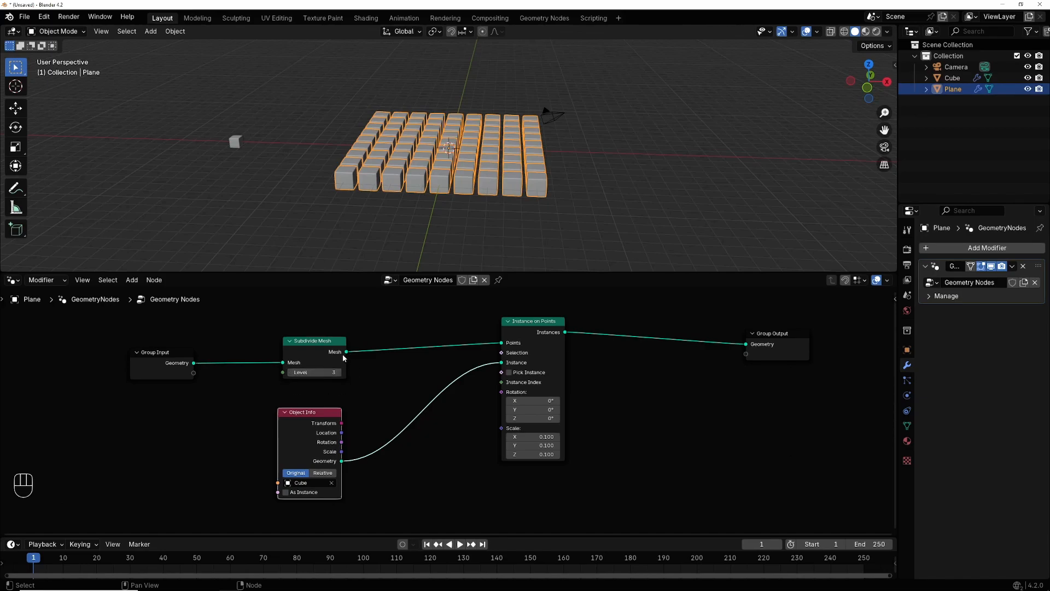
pyautogui.moveTo(324, 351); pyautogui.dragTo(308, 325)
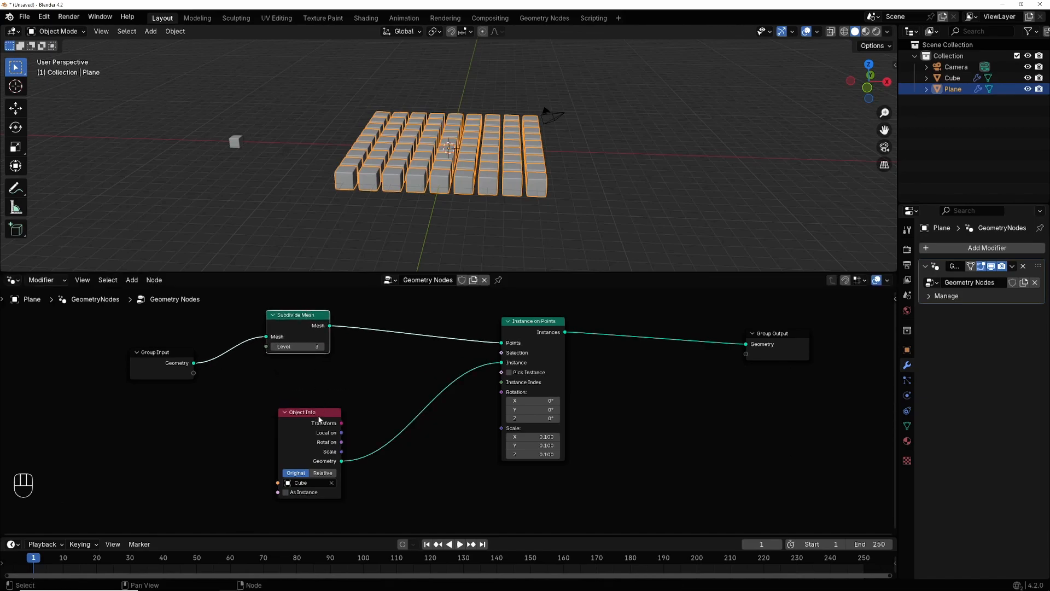
pyautogui.moveTo(316, 413); pyautogui.dragTo(276, 377)
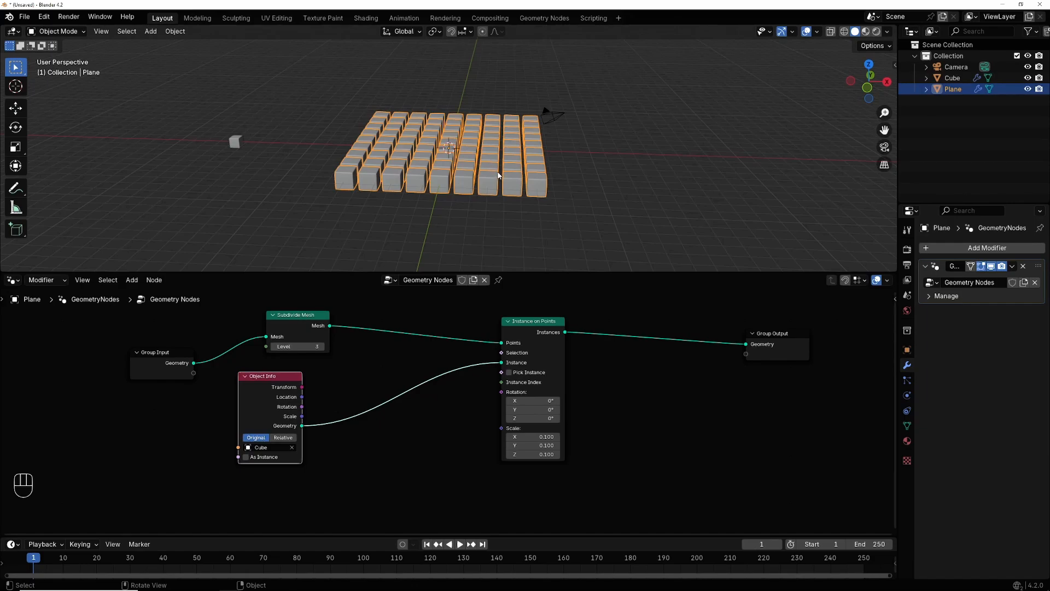
# Add a UV sphere at the centre of the cube grid.
pyautogui.click(149, 32)
pyautogui.moveTo(167, 44)
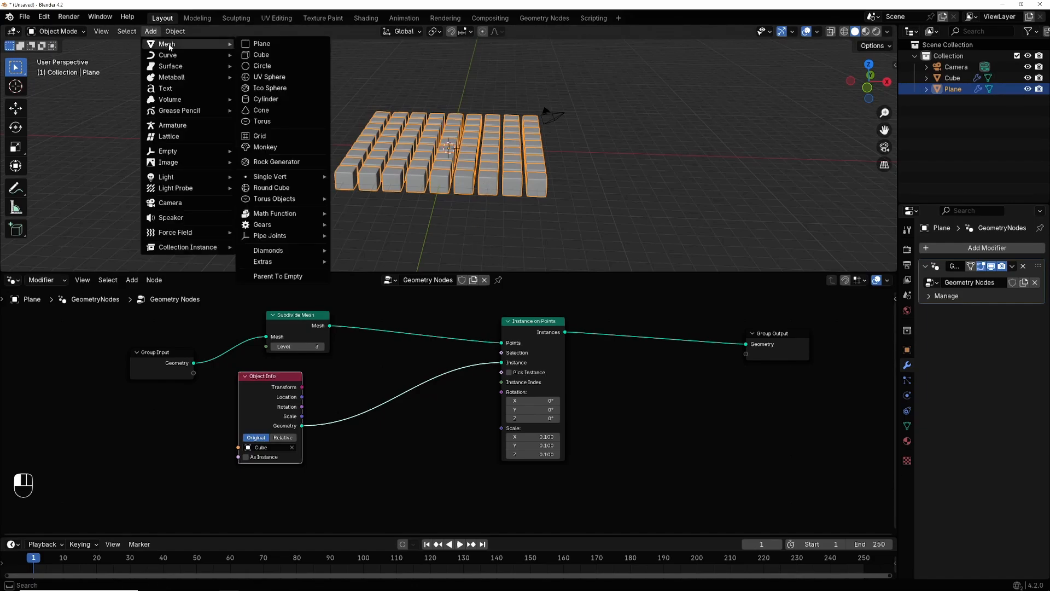
pyautogui.click(273, 77)
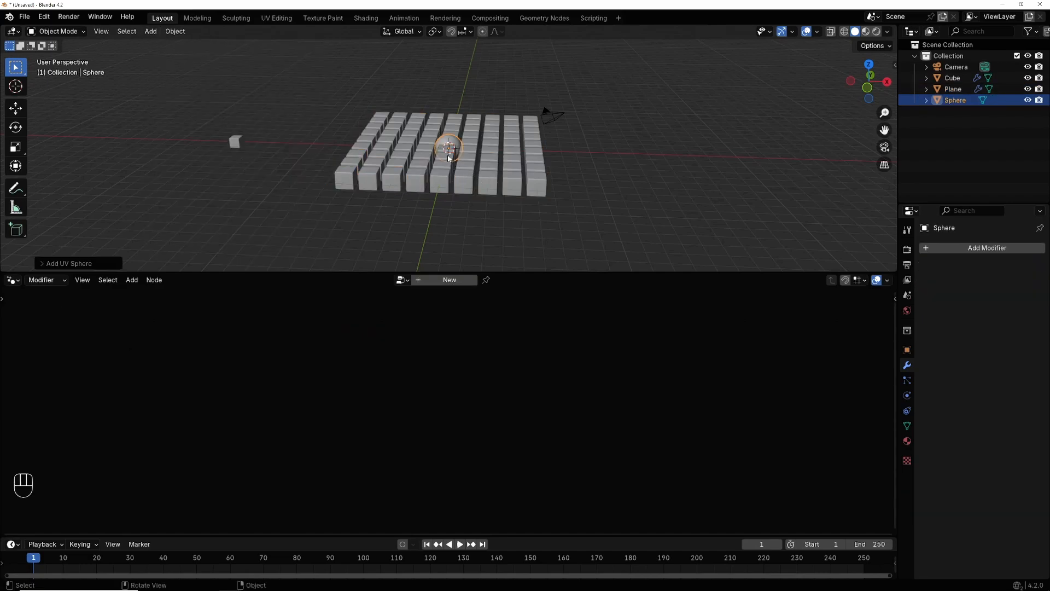
pyautogui.rightClick(446, 141)
pyautogui.click(416, 140)
# Add a Geometry Proximity node to the plane's node tree, placed beside and below the Cube's Object Info node.
pyautogui.click(485, 194)
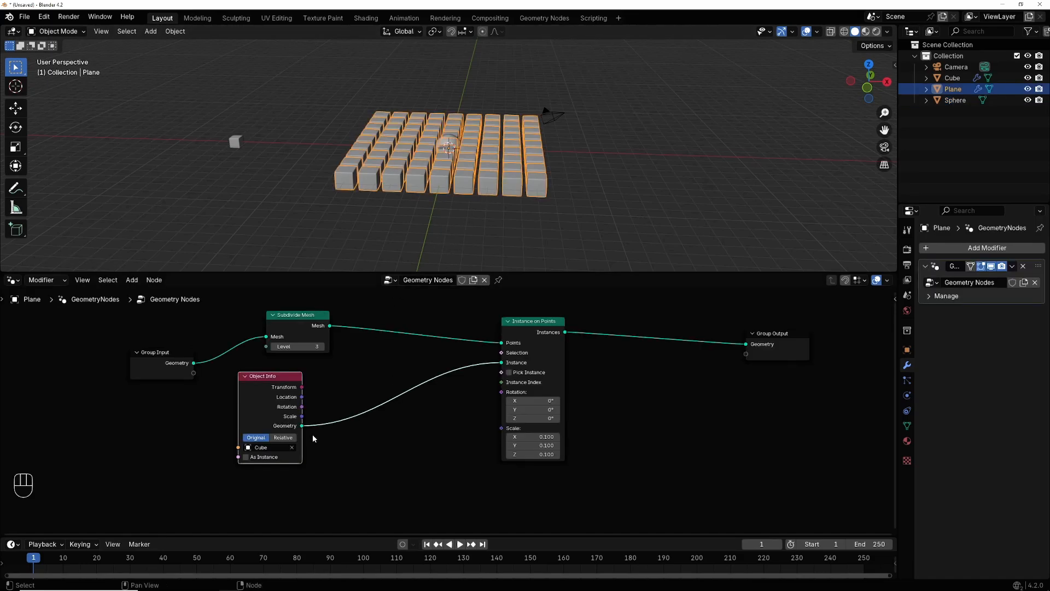
pyautogui.moveTo(253, 384); pyautogui.dragTo(232, 379)
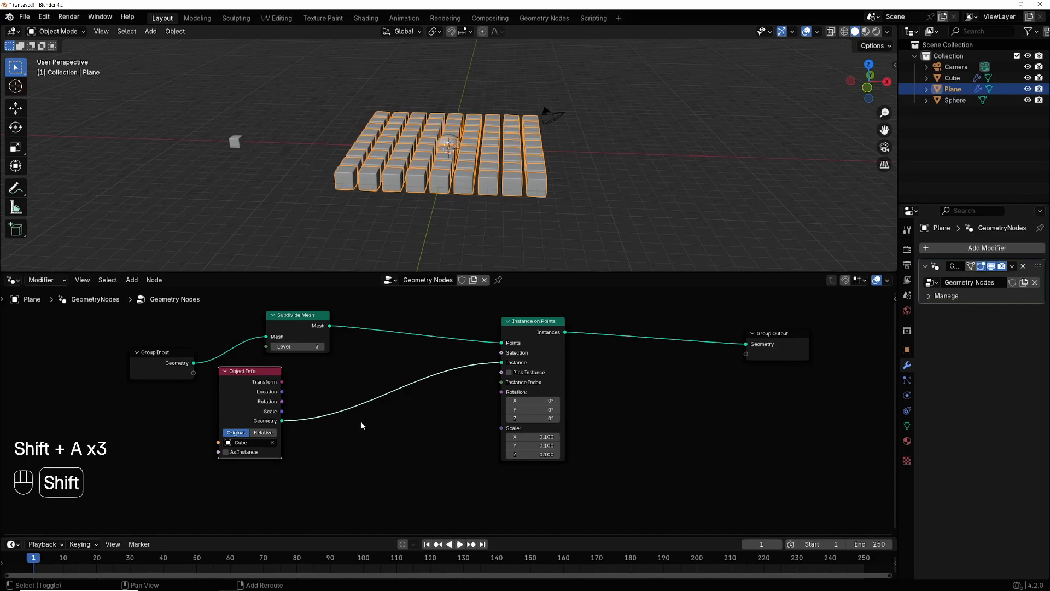
pyautogui.hotkey('shift', 'a')
pyautogui.click(336, 364)
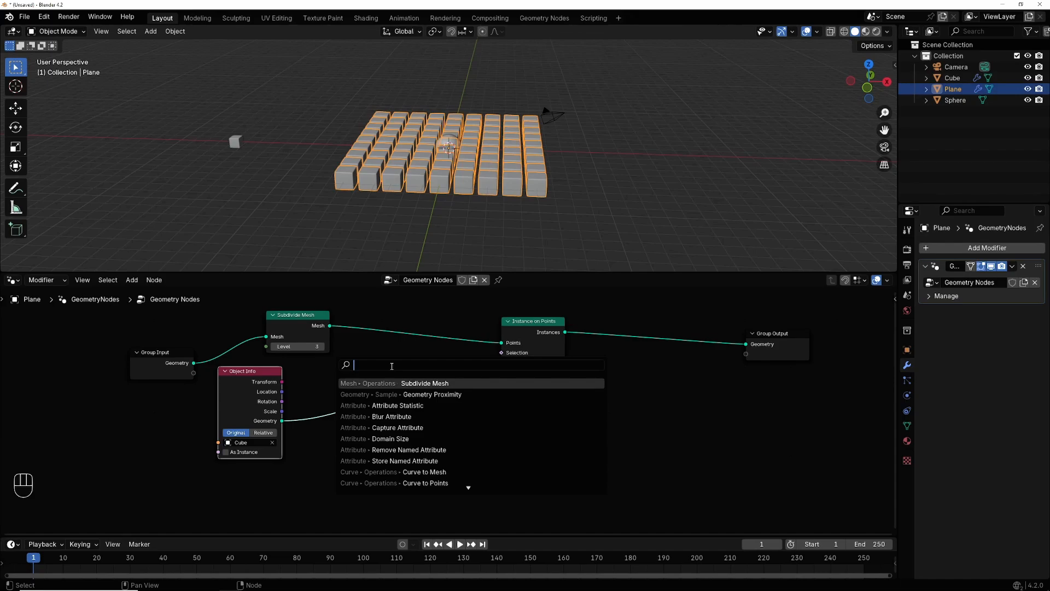
pyautogui.write('PRO')
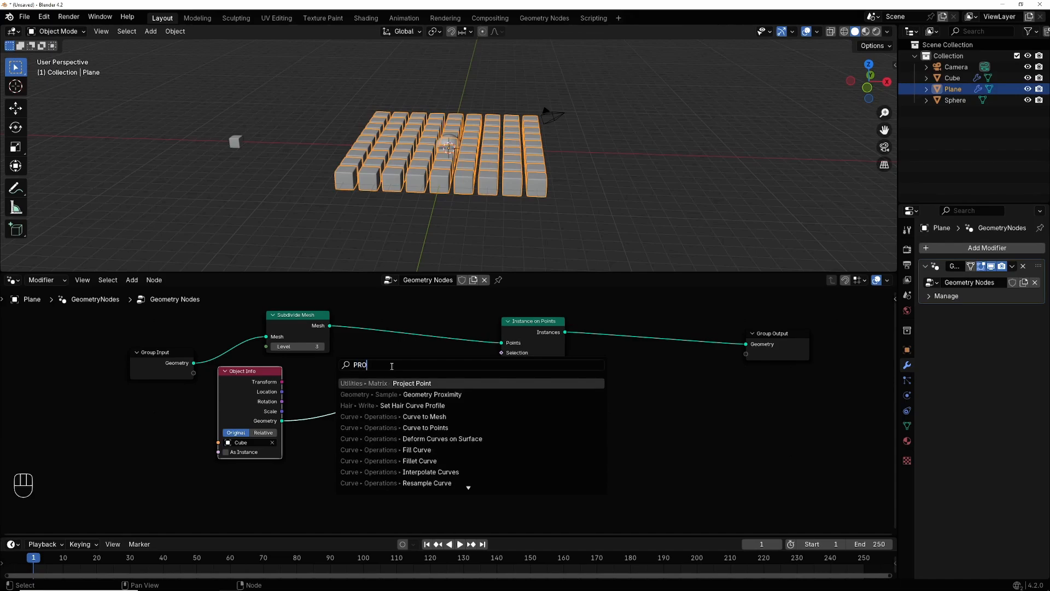
pyautogui.write('XI')
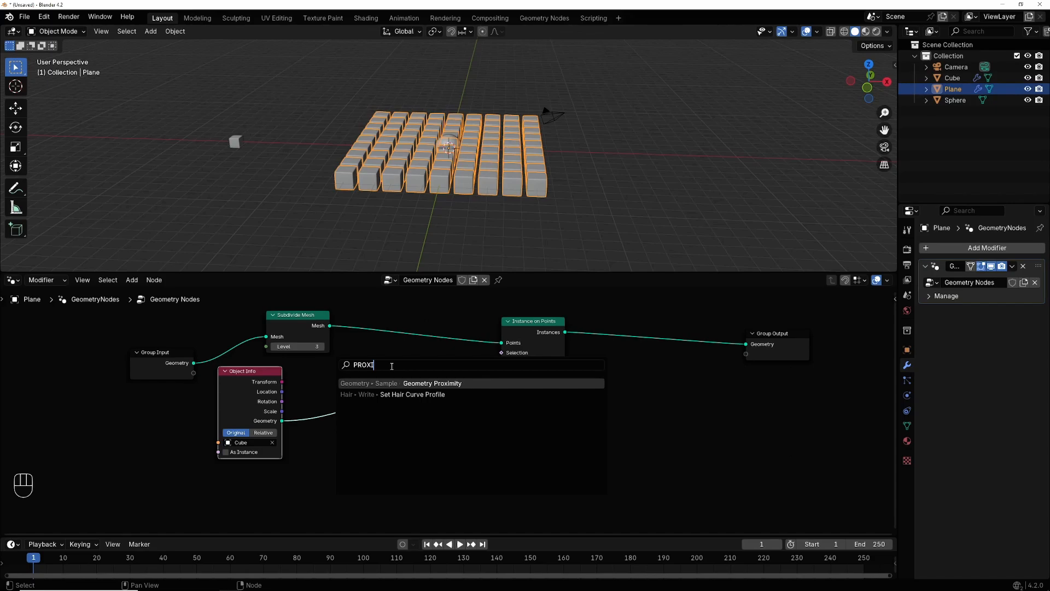
pyautogui.click(446, 385)
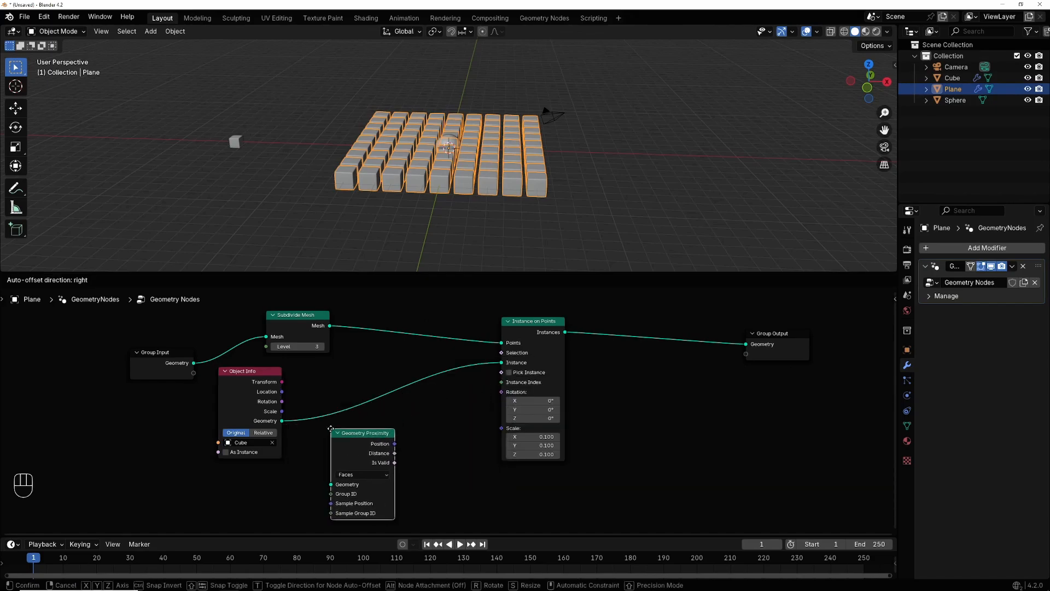
pyautogui.click(356, 424)
pyautogui.moveTo(257, 384)
pyautogui.mouseDown()
pyautogui.moveTo(254, 357)
pyautogui.moveTo(252, 375)
pyautogui.mouseUp()
pyautogui.moveTo(351, 440); pyautogui.dragTo(343, 430)
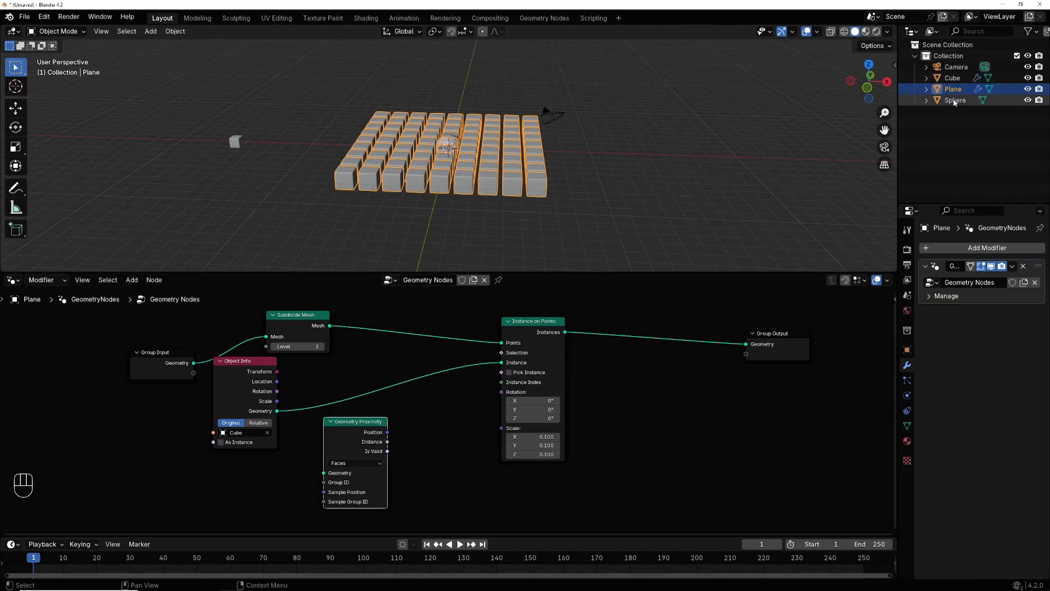
# Add an Object Info node for the Sphere and connect its Geometry to the Geometry input of Geometry Proximity.
pyautogui.moveTo(955, 102); pyautogui.dragTo(215, 473)
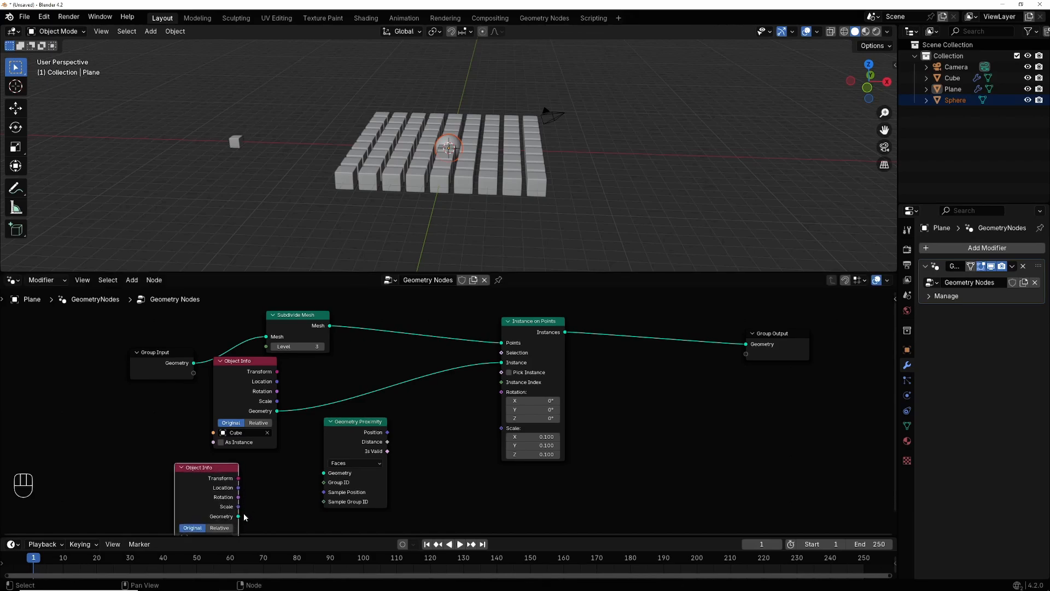
pyautogui.moveTo(239, 517); pyautogui.dragTo(323, 474)
pyautogui.moveTo(373, 425); pyautogui.dragTo(364, 426)
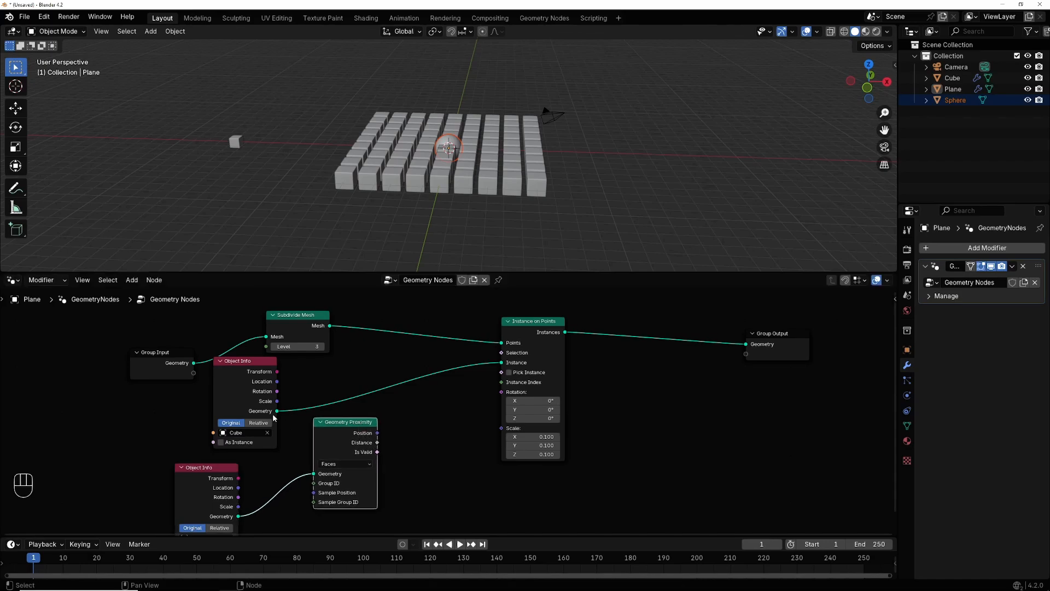
# Add a Math node set to Multiply and place it between Geometry Proximity and Instance on Points.
pyautogui.click(132, 279)
pyautogui.moveTo(143, 370)
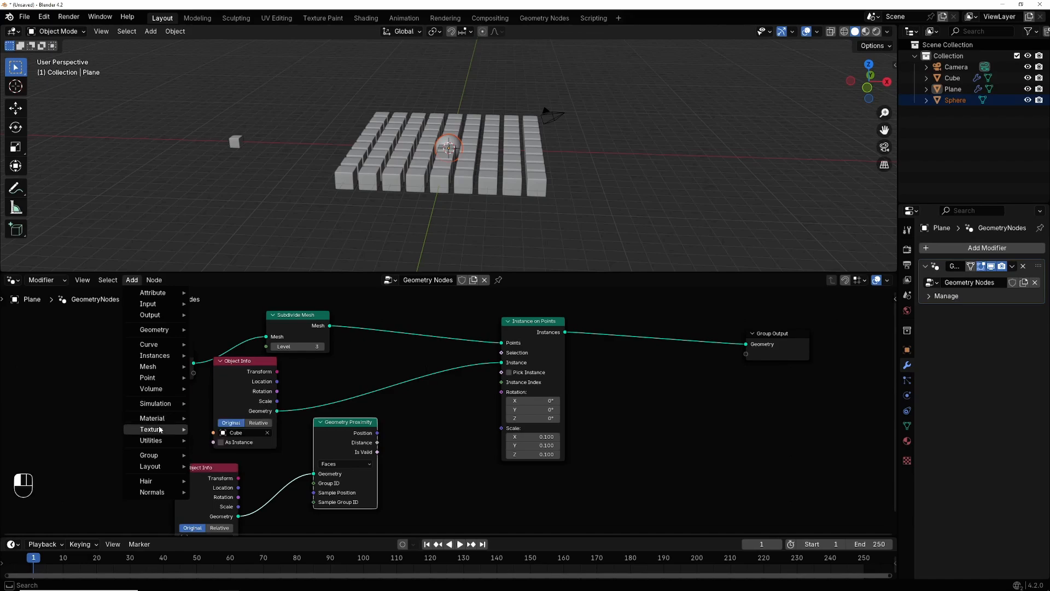
pyautogui.moveTo(159, 441)
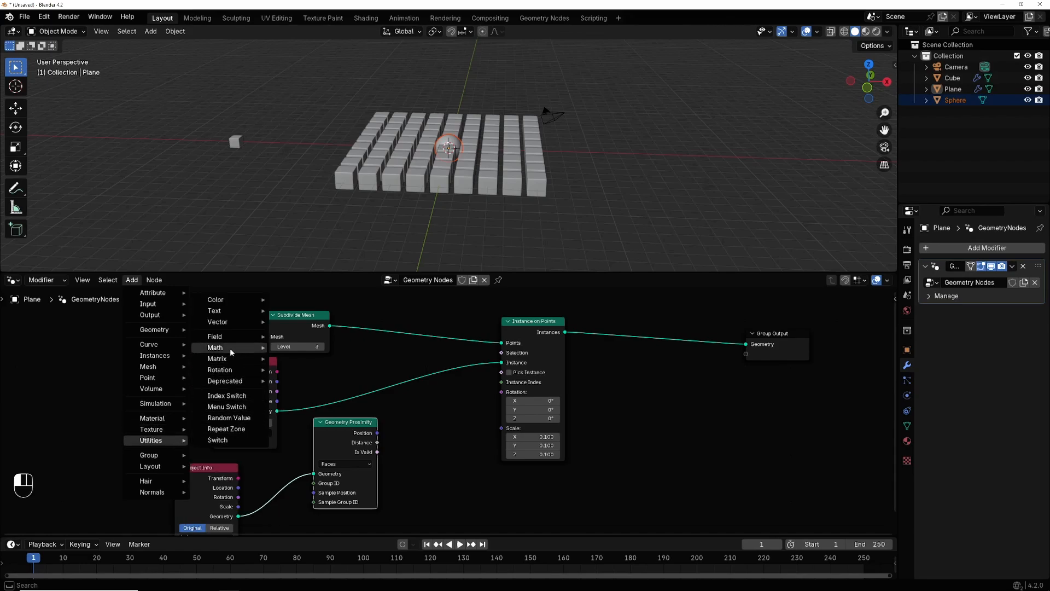
pyautogui.moveTo(228, 350)
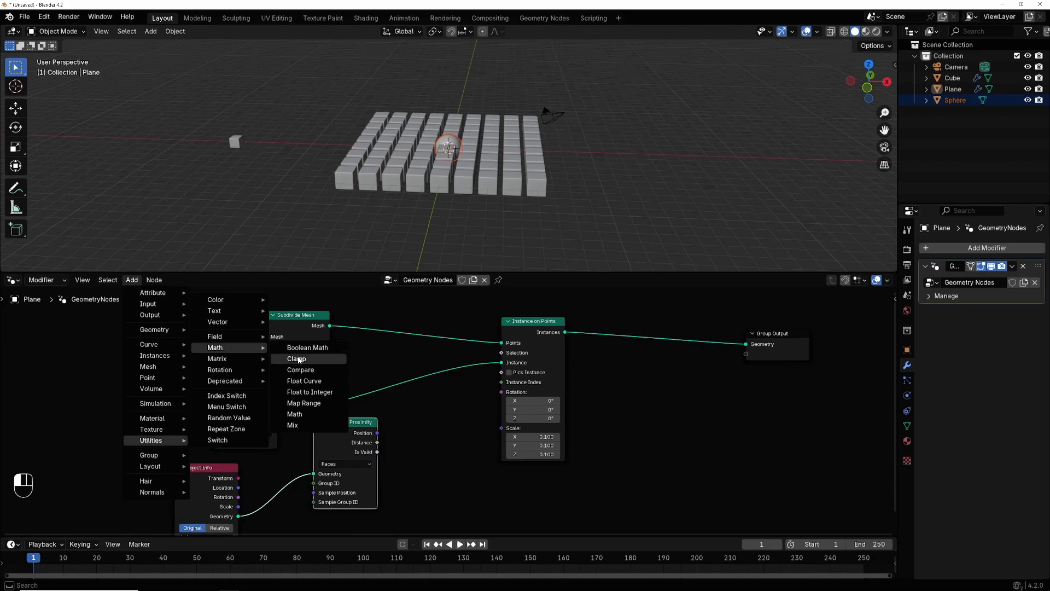
pyautogui.click(302, 415)
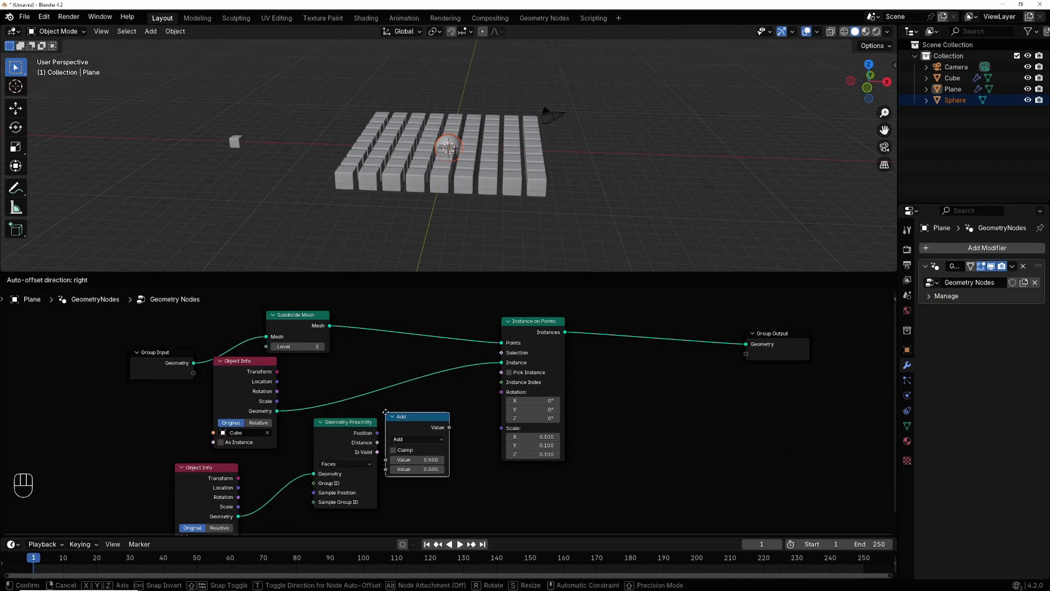
pyautogui.click(397, 417)
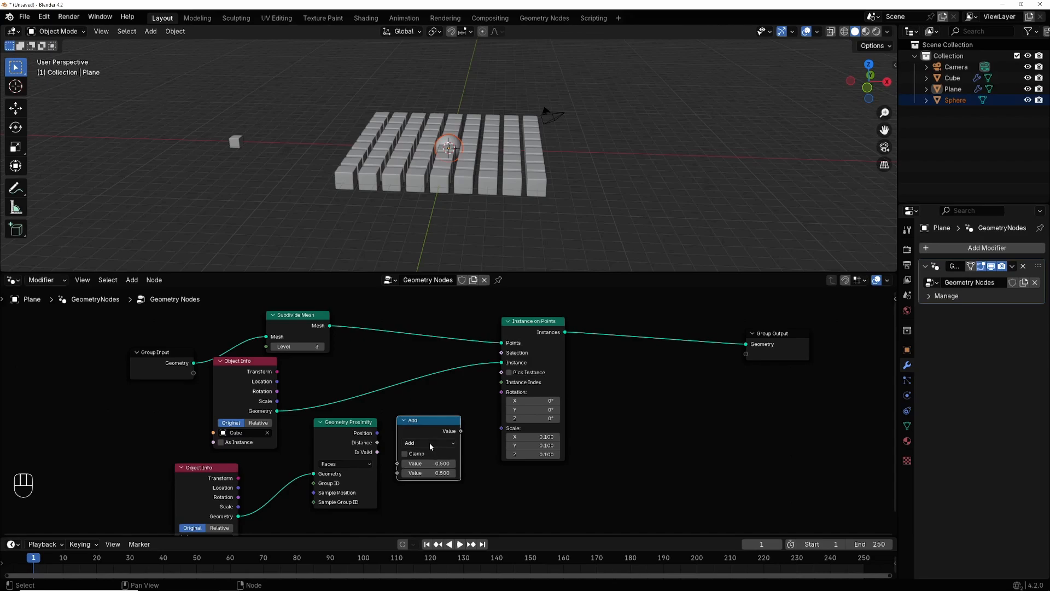
pyautogui.click(430, 443)
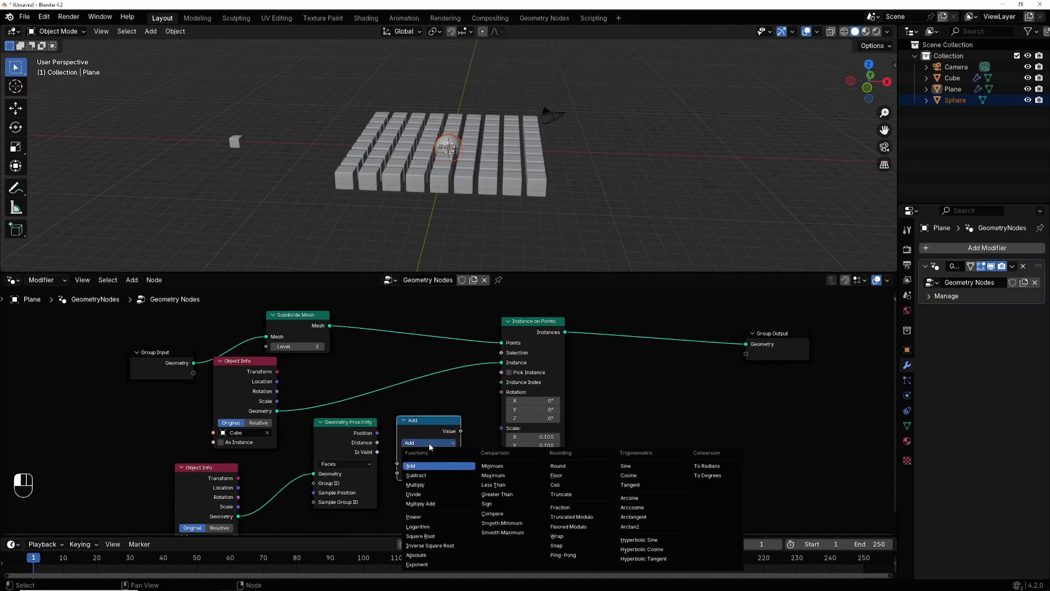
pyautogui.click(416, 485)
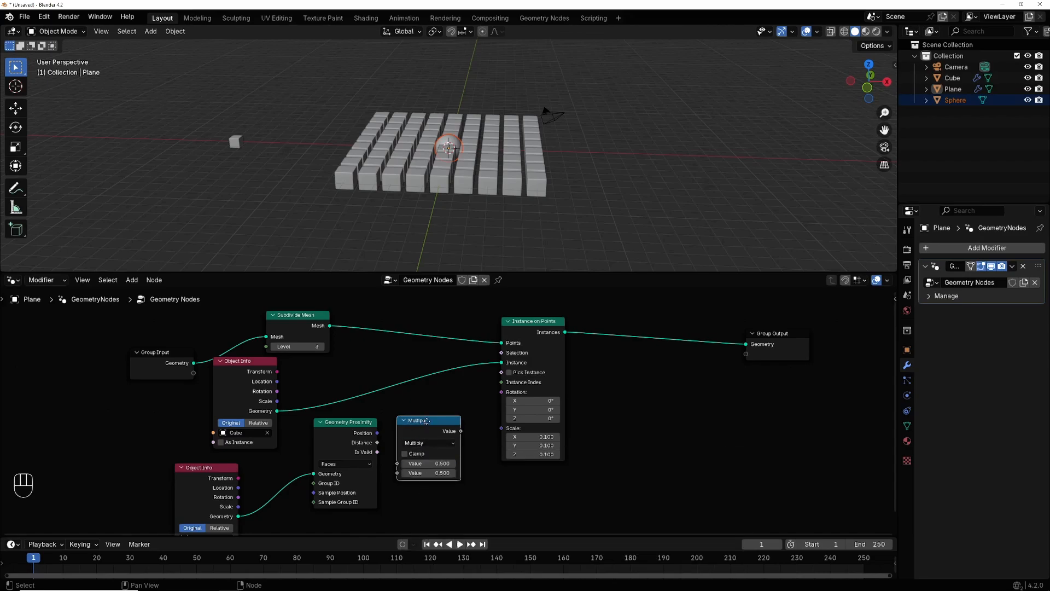
pyautogui.moveTo(427, 421); pyautogui.dragTo(431, 420)
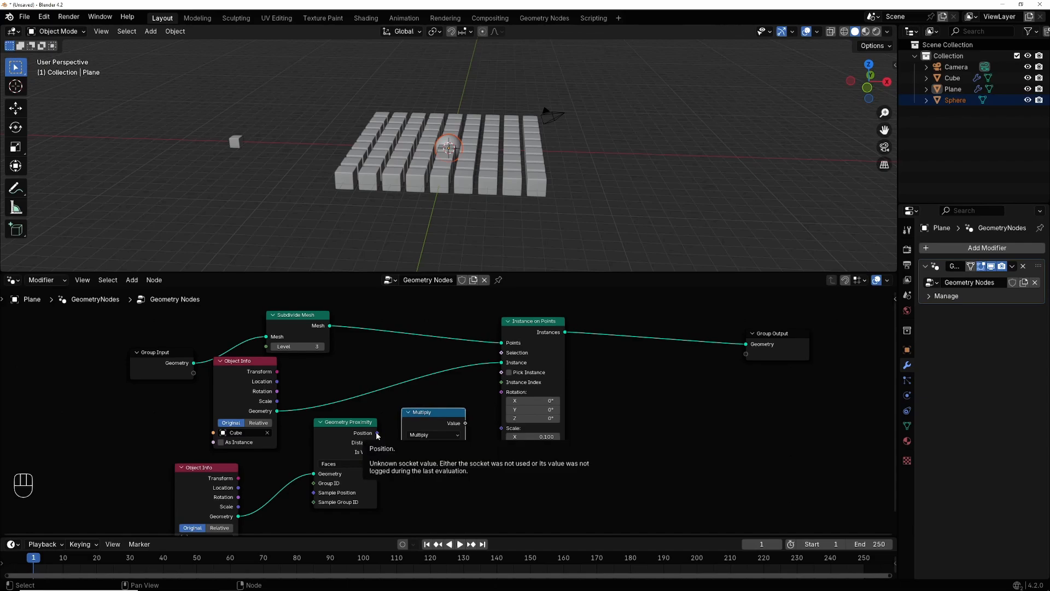
# Connect Geometry Proximity's Position through the Multiply node to Instance on Points' Scale, and its Distance directly to Rotation.
pyautogui.moveTo(377, 433); pyautogui.dragTo(402, 455)
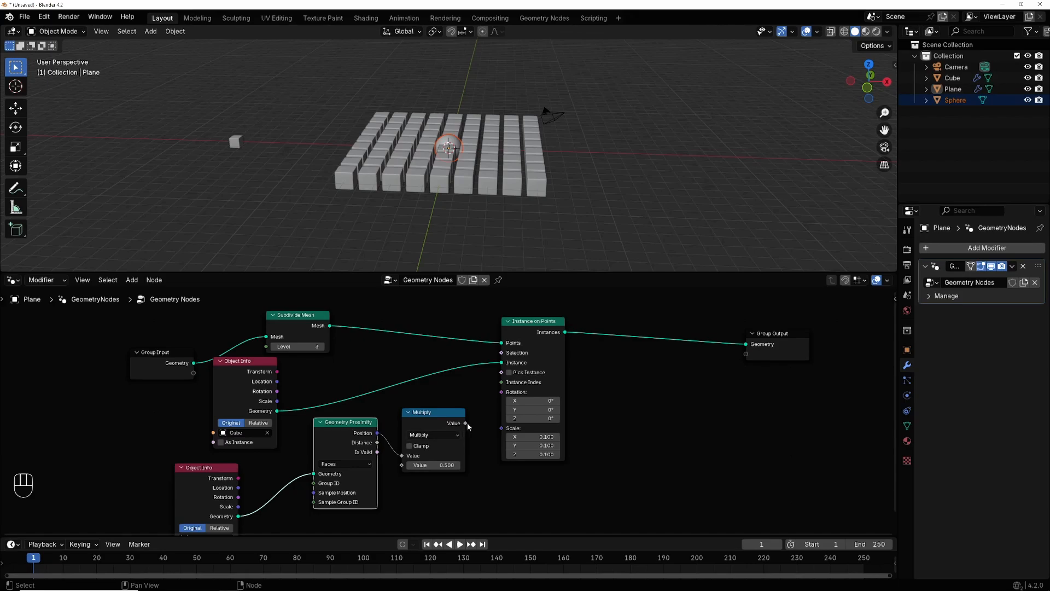
pyautogui.moveTo(466, 424); pyautogui.dragTo(498, 392)
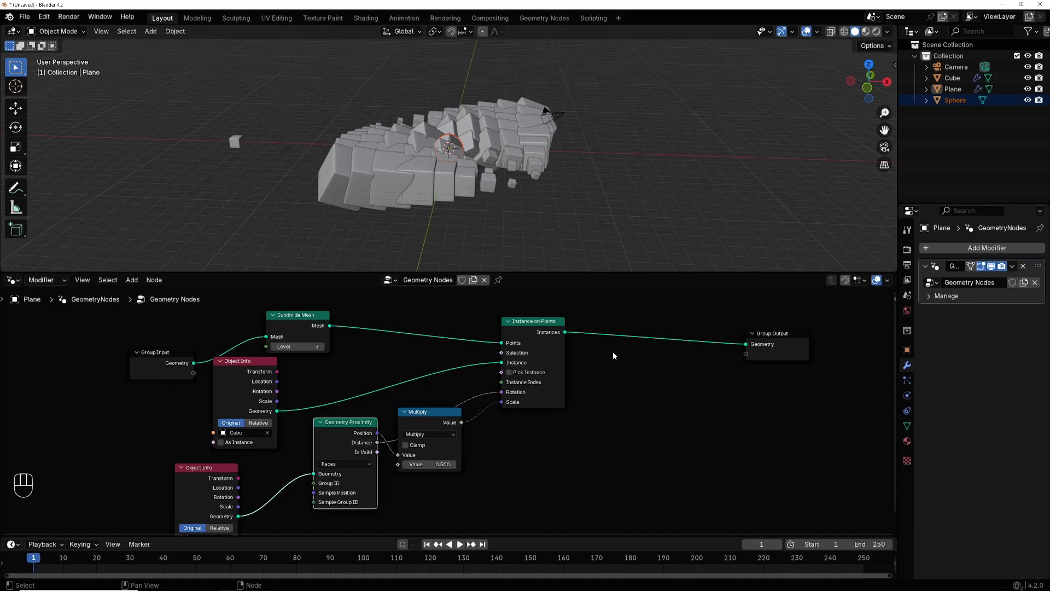
# Lower the Multiply node's second value to 0.100 and raise the Subdivide Mesh level to 5.
pyautogui.moveTo(451, 463); pyautogui.dragTo(443, 467)
pyautogui.click(444, 466)
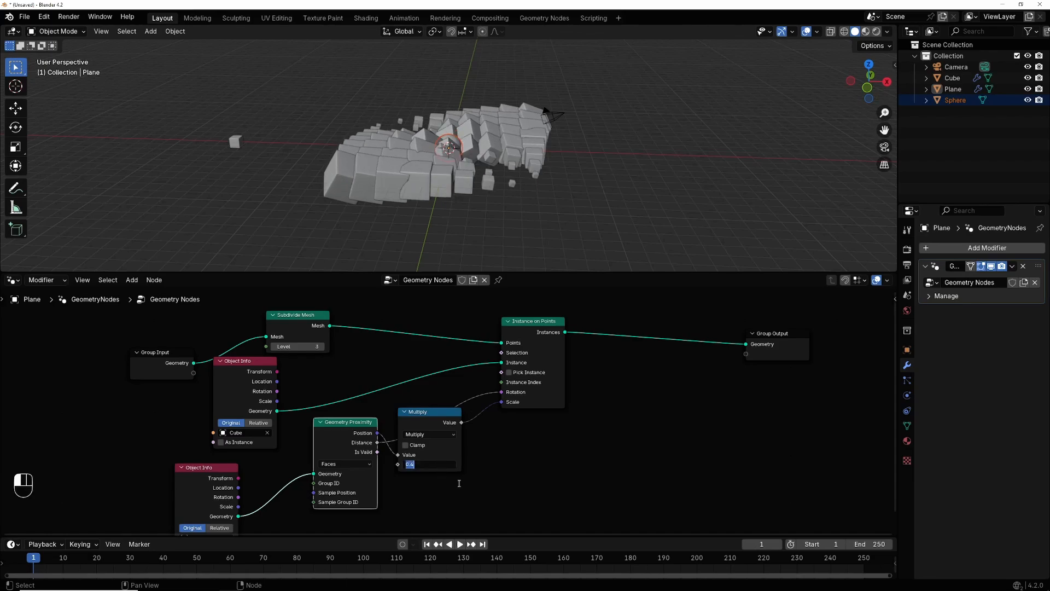
pyautogui.click(459, 483)
pyautogui.moveTo(444, 465)
pyautogui.mouseDown()
pyautogui.moveTo(416, 464)
pyautogui.moveTo(438, 464)
pyautogui.mouseUp()
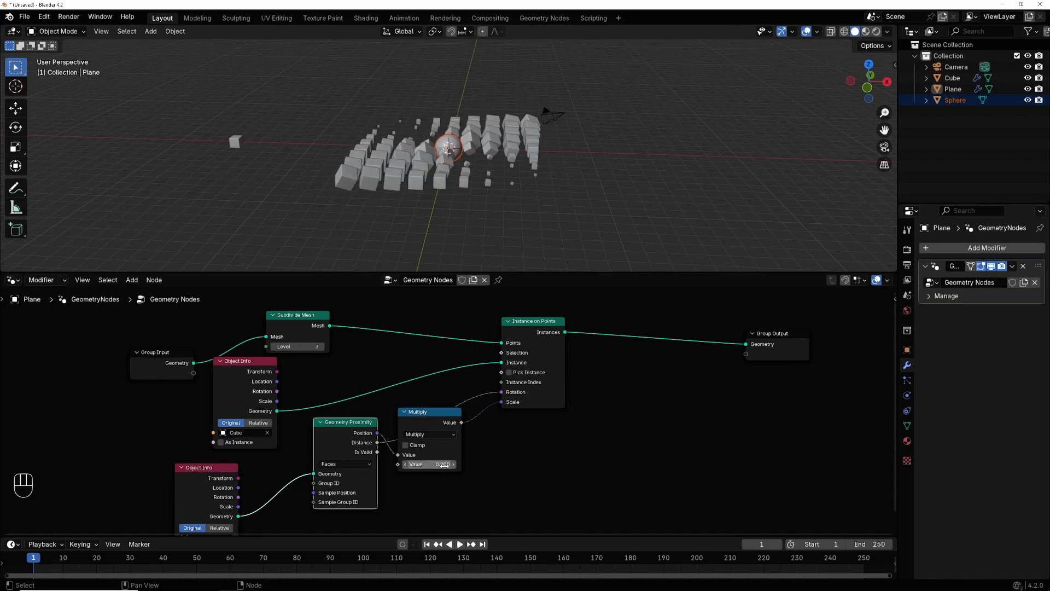
pyautogui.click(323, 346)
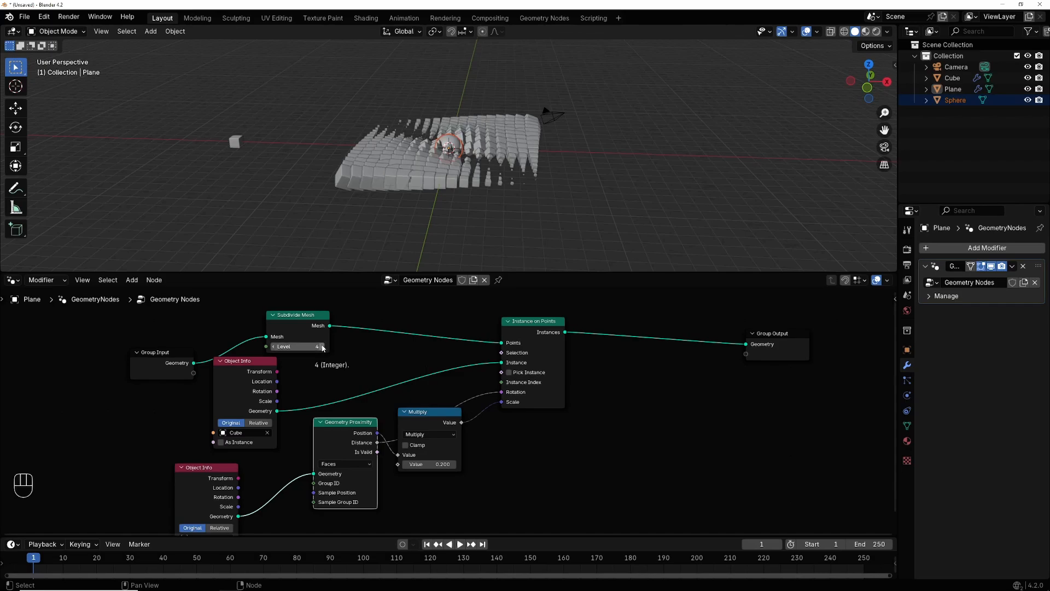
pyautogui.click(322, 347)
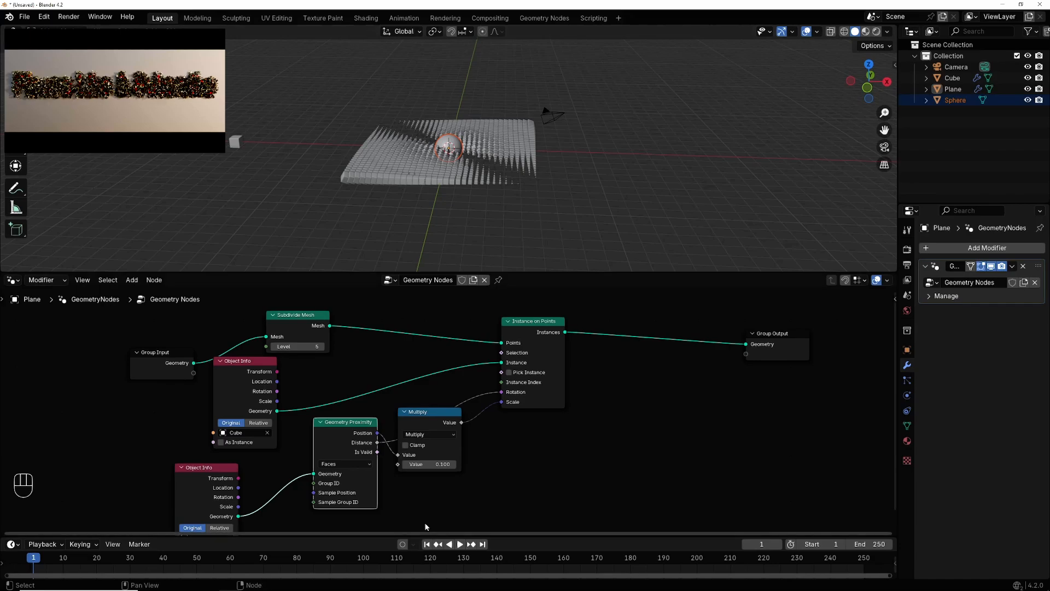
# Reposition the Multiply and Sphere Object Info nodes, switch the Sphere's Object Info to Relative, and set the Multiply value to 0.600.
pyautogui.moveTo(423, 415); pyautogui.dragTo(440, 418)
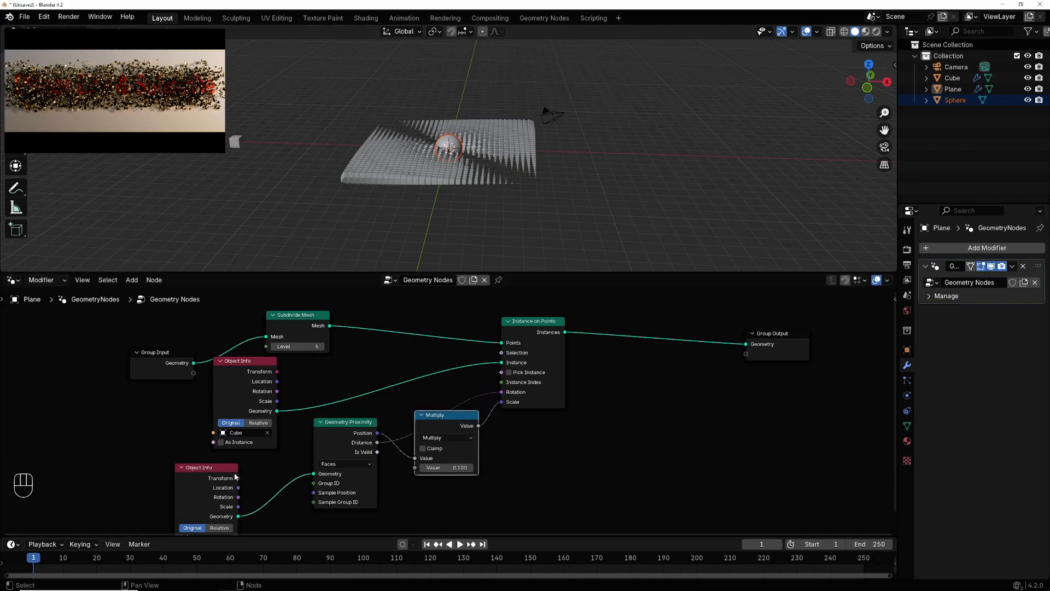
pyautogui.moveTo(235, 477); pyautogui.dragTo(218, 454)
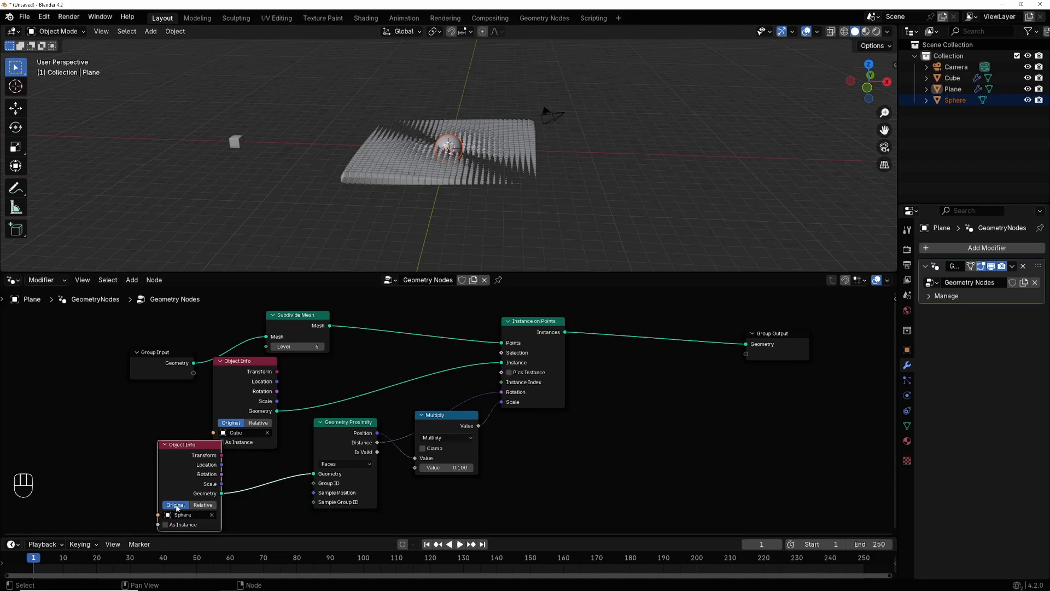
pyautogui.click(205, 506)
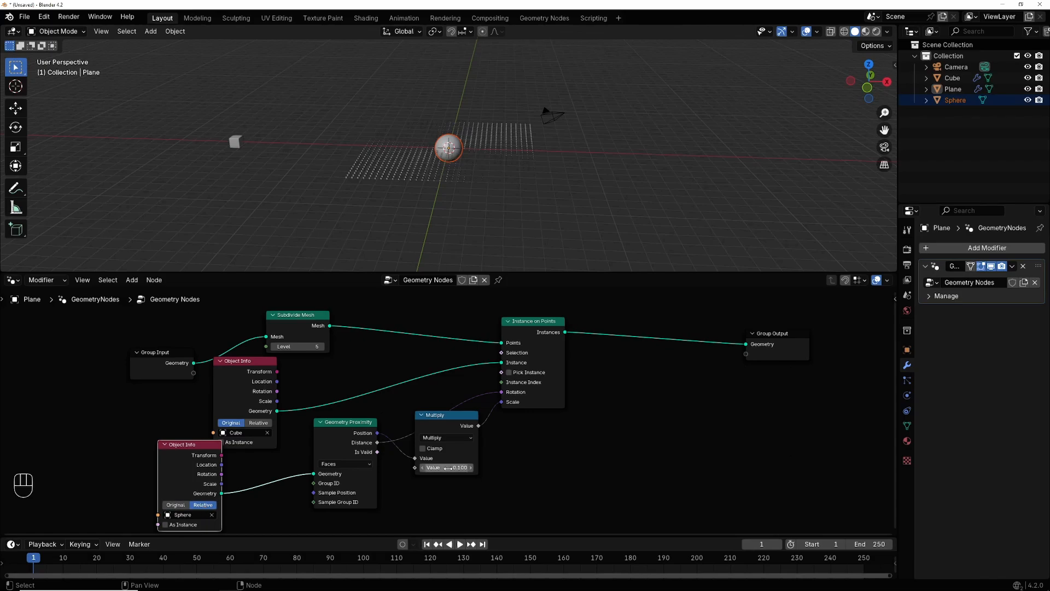
pyautogui.moveTo(446, 468); pyautogui.dragTo(502, 468)
# Move the sphere around the cube grid to test its influence, placing it slightly off the grid's centre.
pyautogui.click(448, 147)
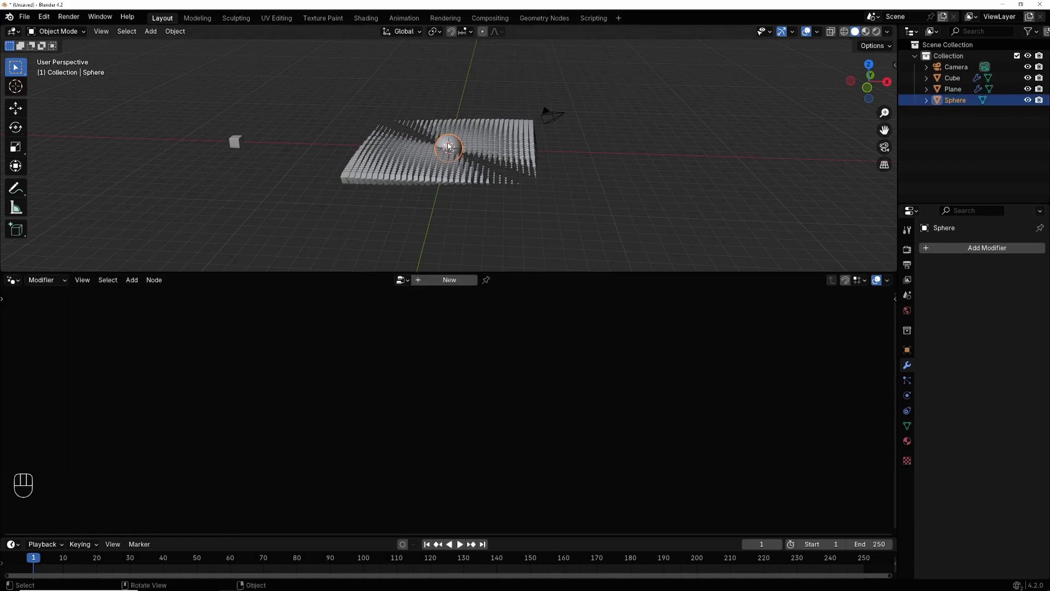
pyautogui.press('g')
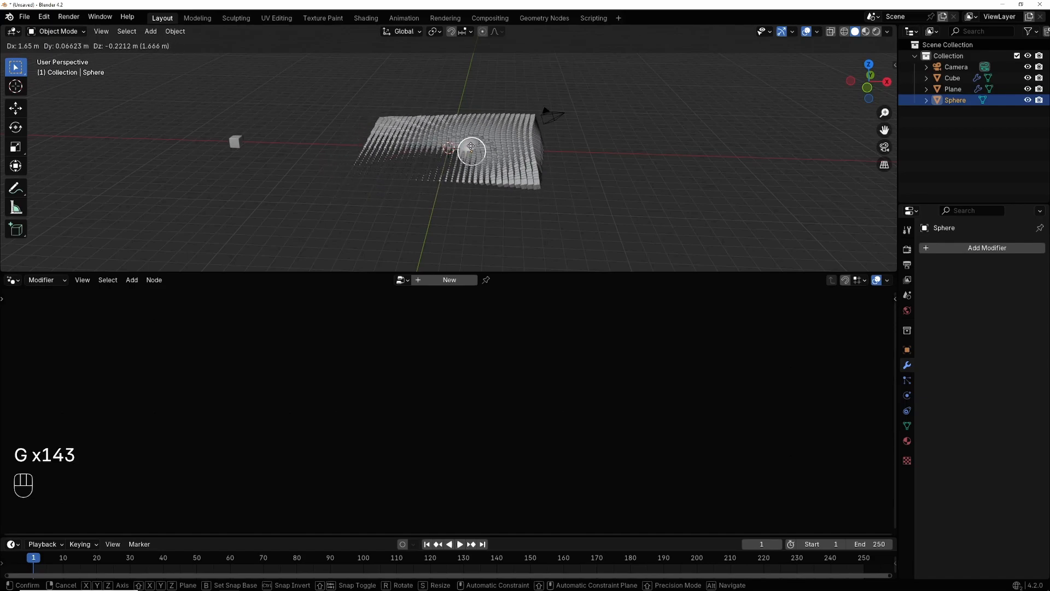
pyautogui.click(437, 150)
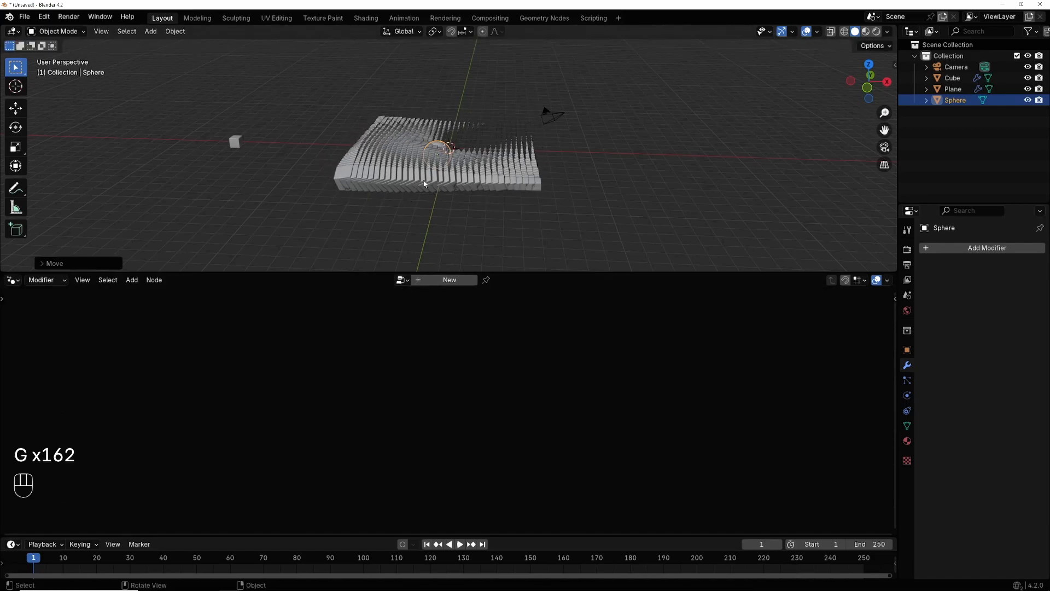
# Switch the Cube's Object Info node in the plane's node tree to Relative and scale the Cube up about 4.5 times.
pyautogui.click(374, 173)
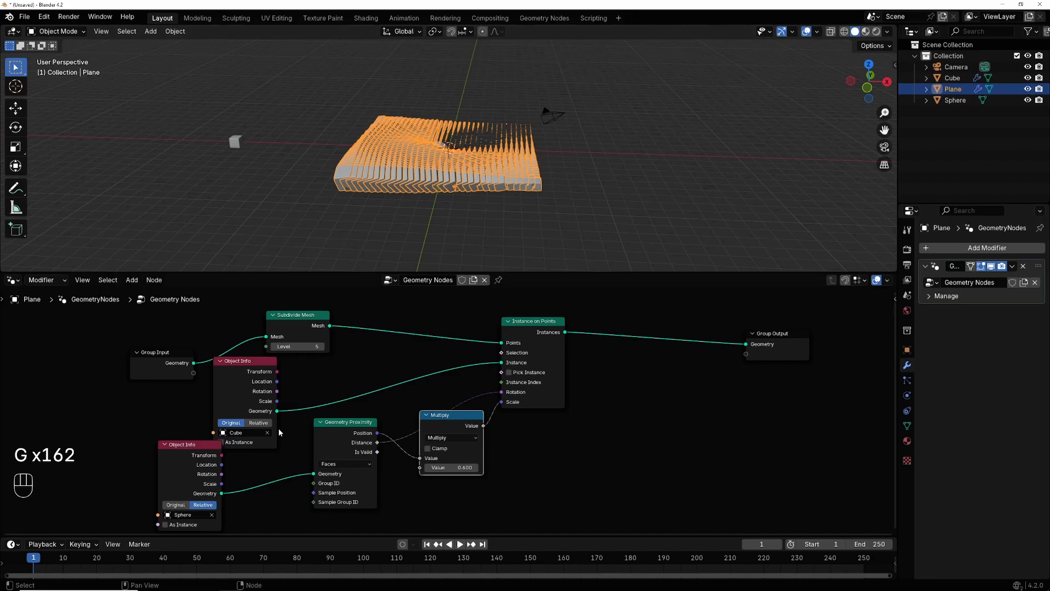
pyautogui.click(258, 422)
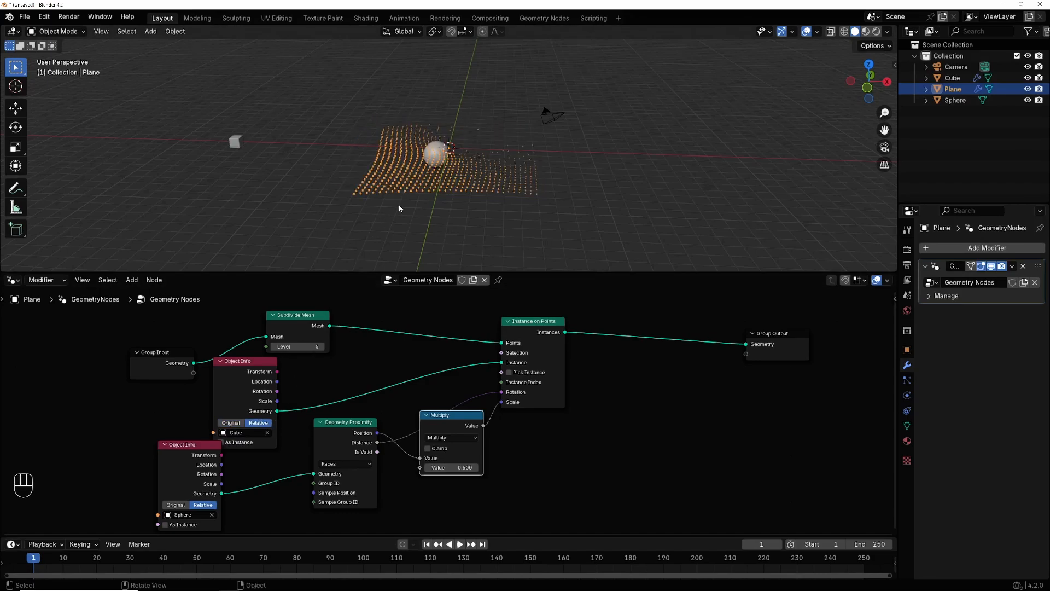
pyautogui.click(237, 145)
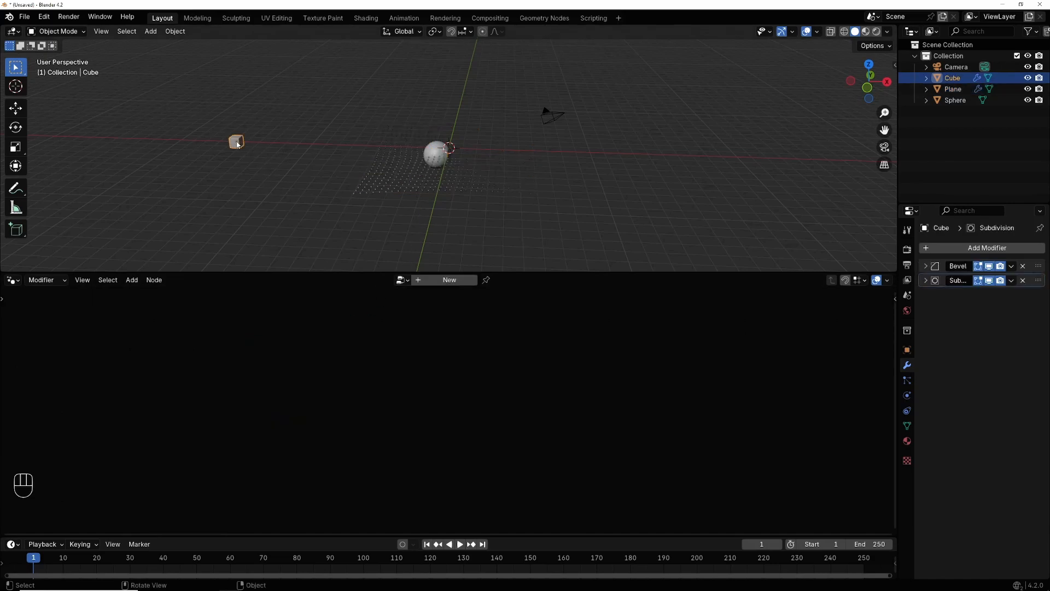
pyautogui.press('s')
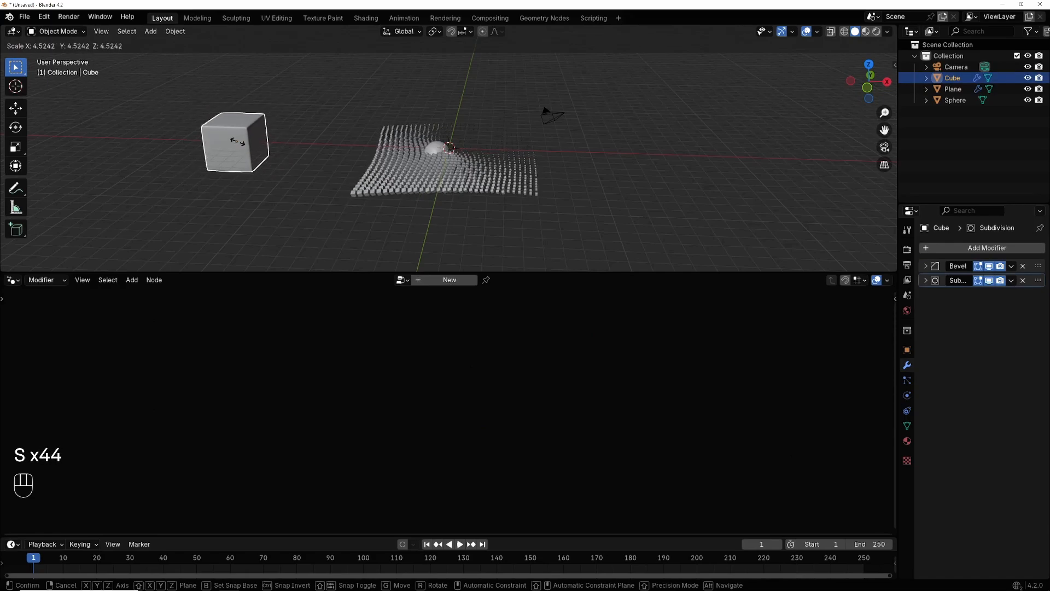
pyautogui.click(237, 141)
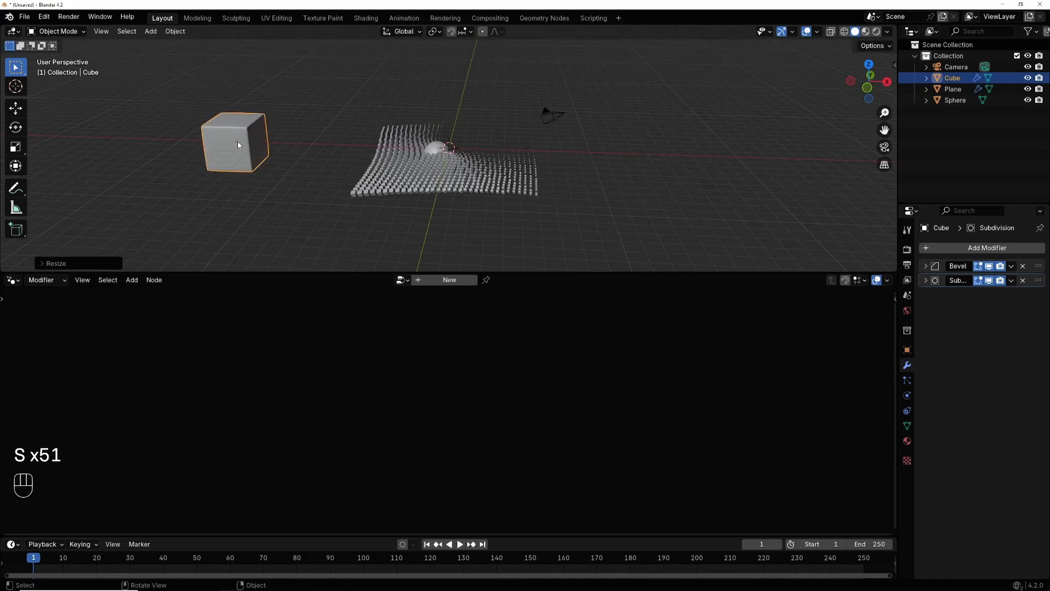
# Move the sphere through the cube grid to test the effect and set the plane's Multiply value to 0.700.
pyautogui.click(436, 150)
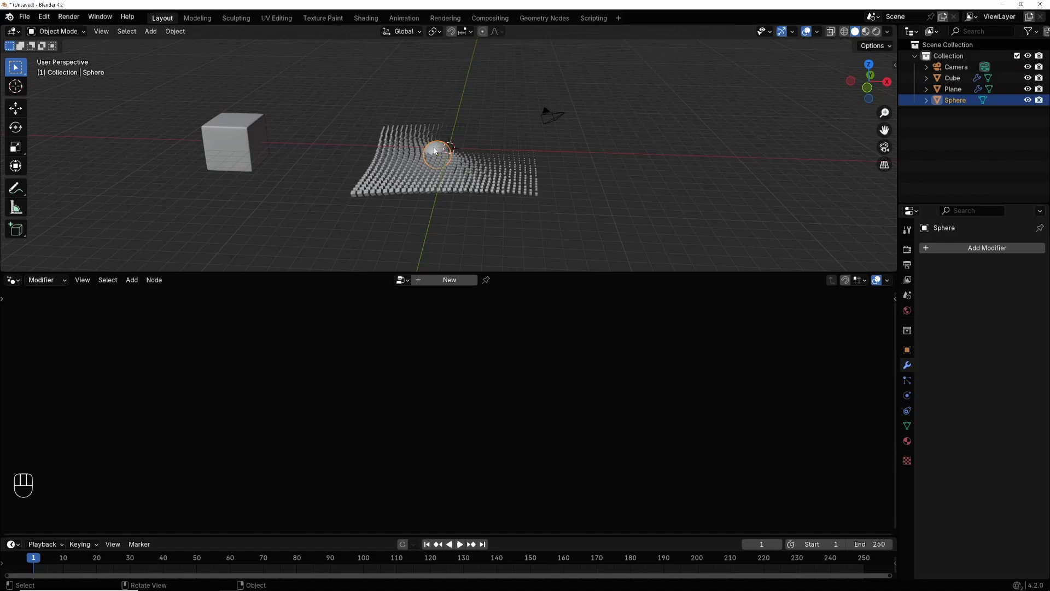
pyautogui.press('g')
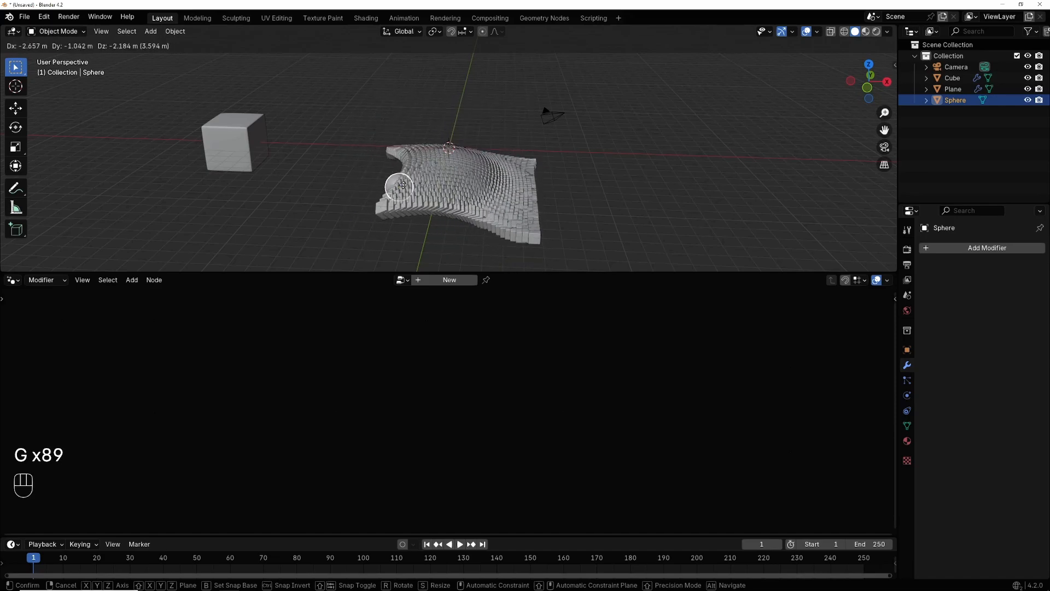
pyautogui.click(436, 154)
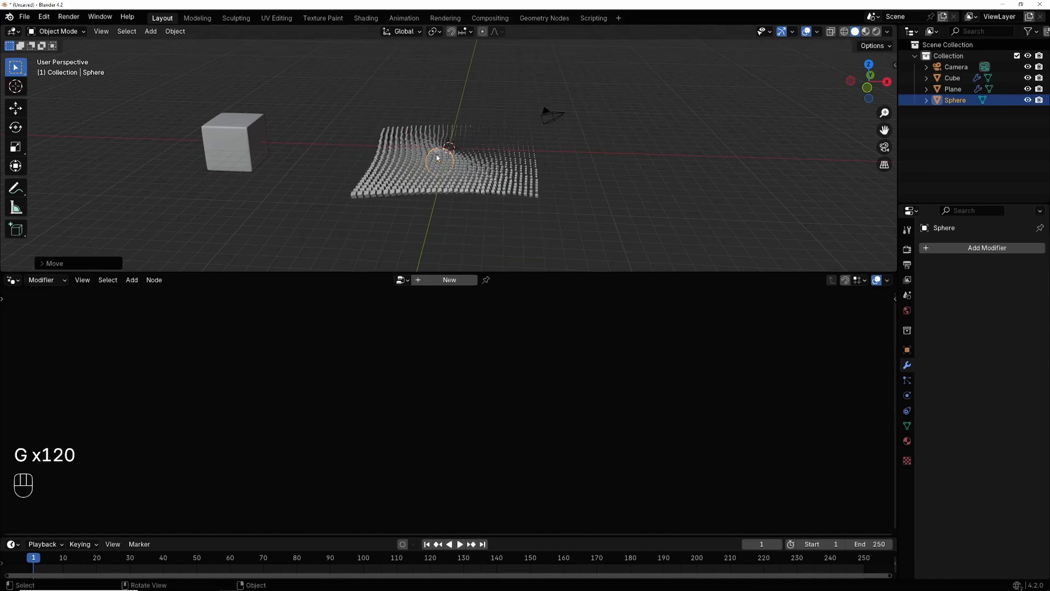
pyautogui.click(384, 178)
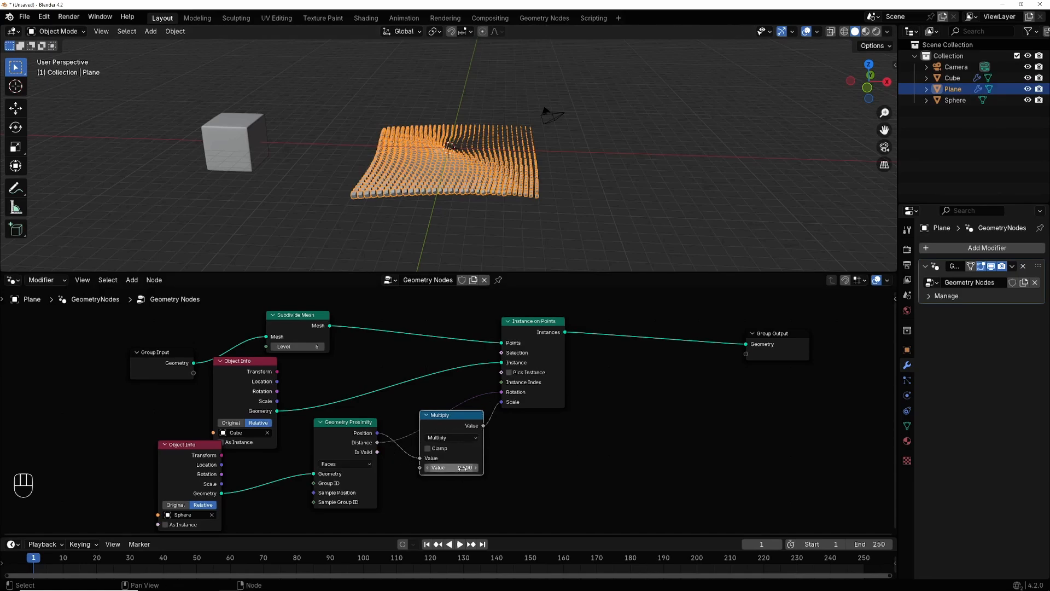
pyautogui.moveTo(464, 468)
pyautogui.mouseDown()
pyautogui.moveTo(437, 468)
pyautogui.moveTo(489, 468)
pyautogui.moveTo(457, 468)
pyautogui.mouseUp()
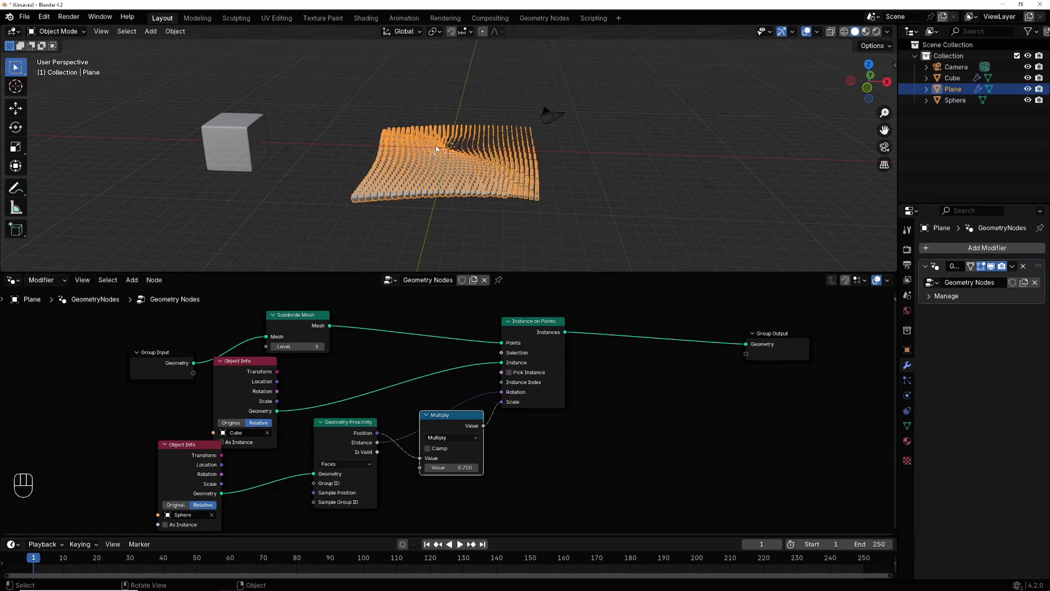
# Move the sphere slightly above the middle of the cube grid and scale it up to more than twice its size.
pyautogui.click(950, 102)
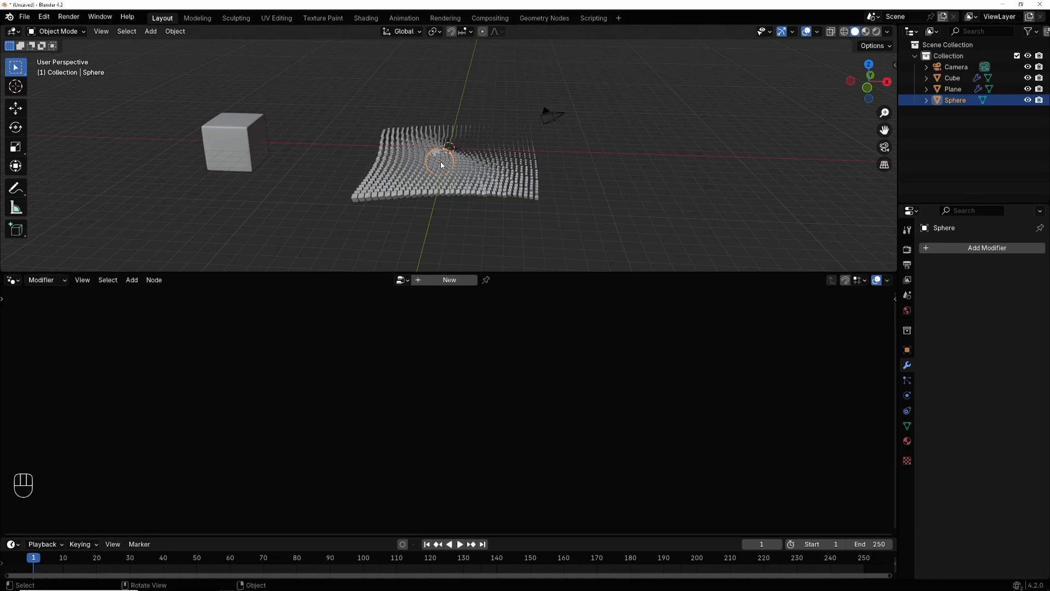
pyautogui.press('g')
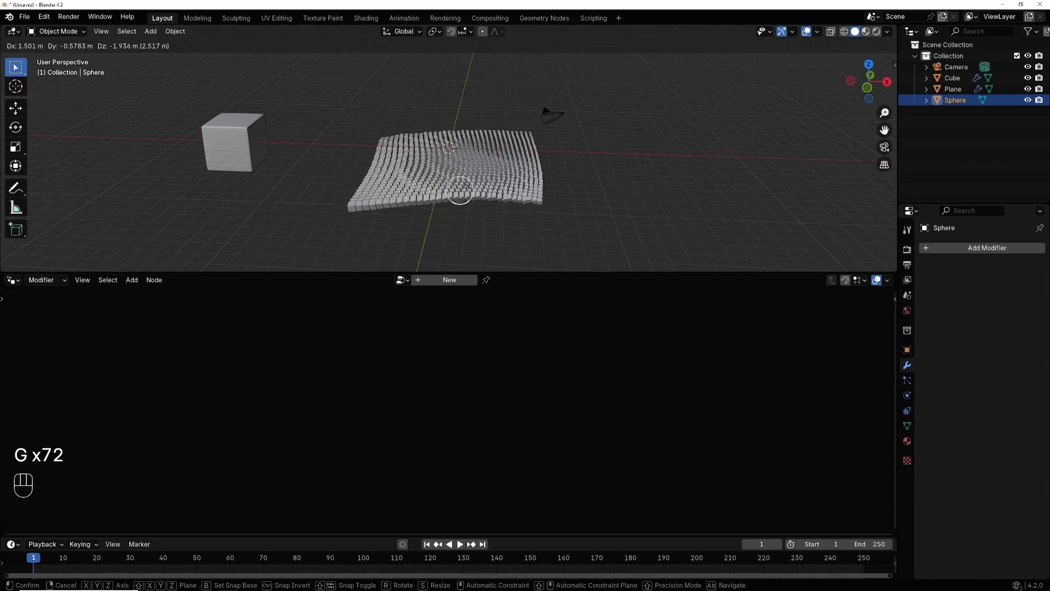
pyautogui.click(457, 137)
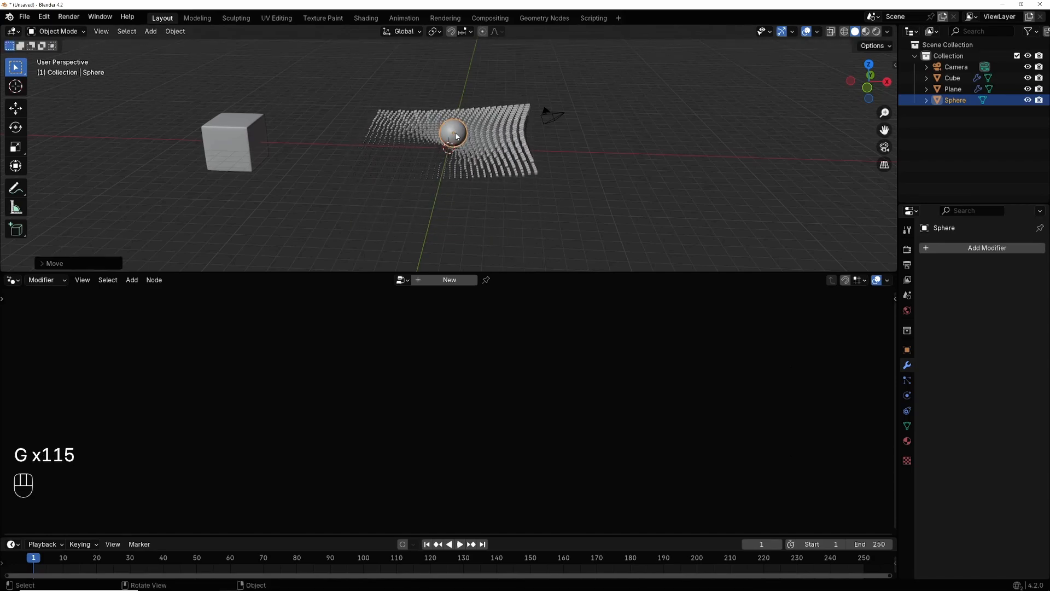
pyautogui.press('s')
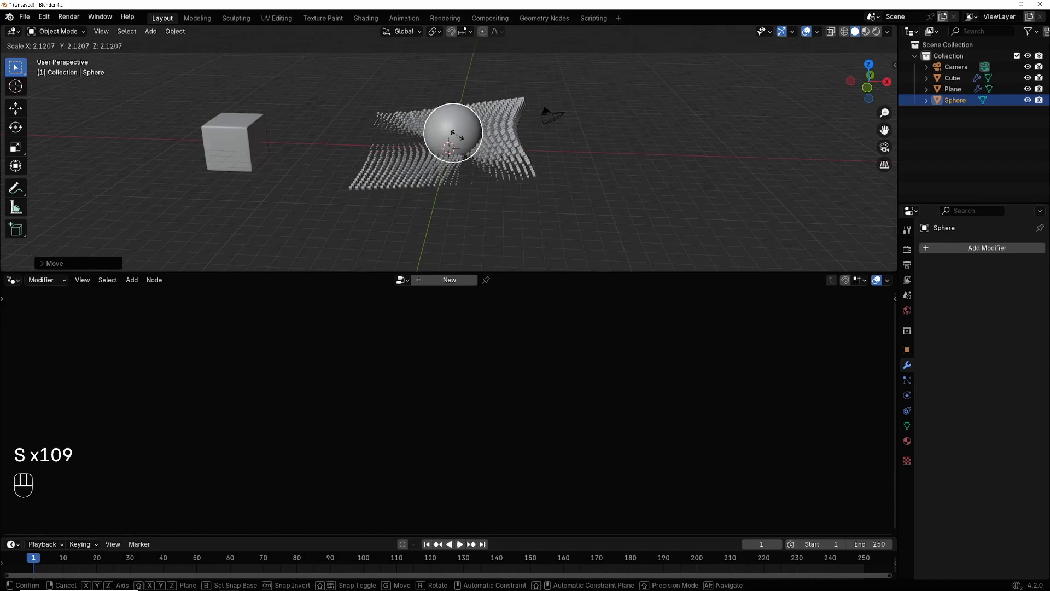
pyautogui.click(456, 140)
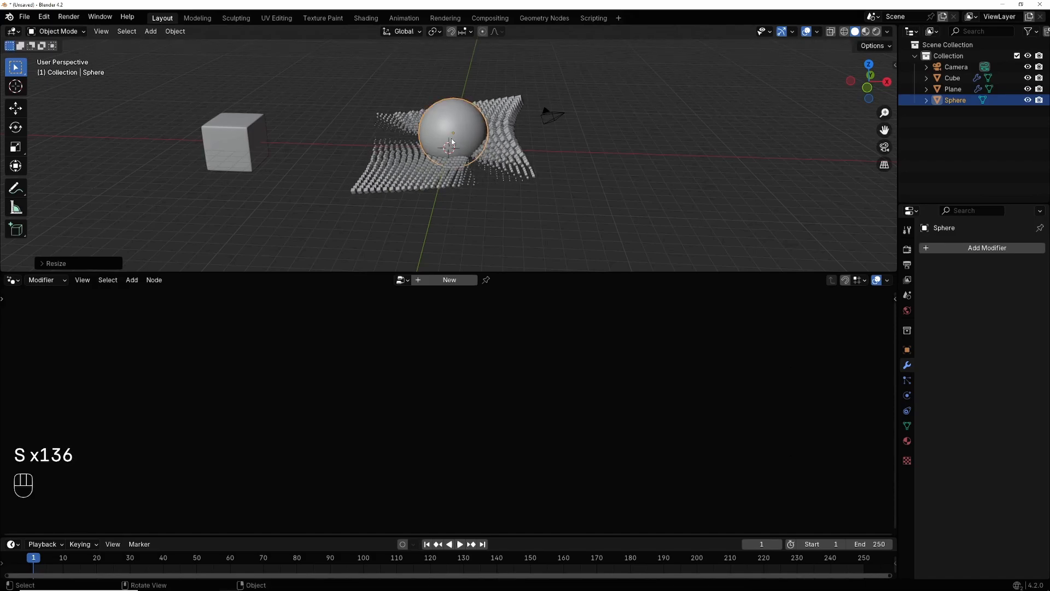
# Scale the sphere down to about half its size and place it slightly above the middle of the cube grid.
pyautogui.press('g')
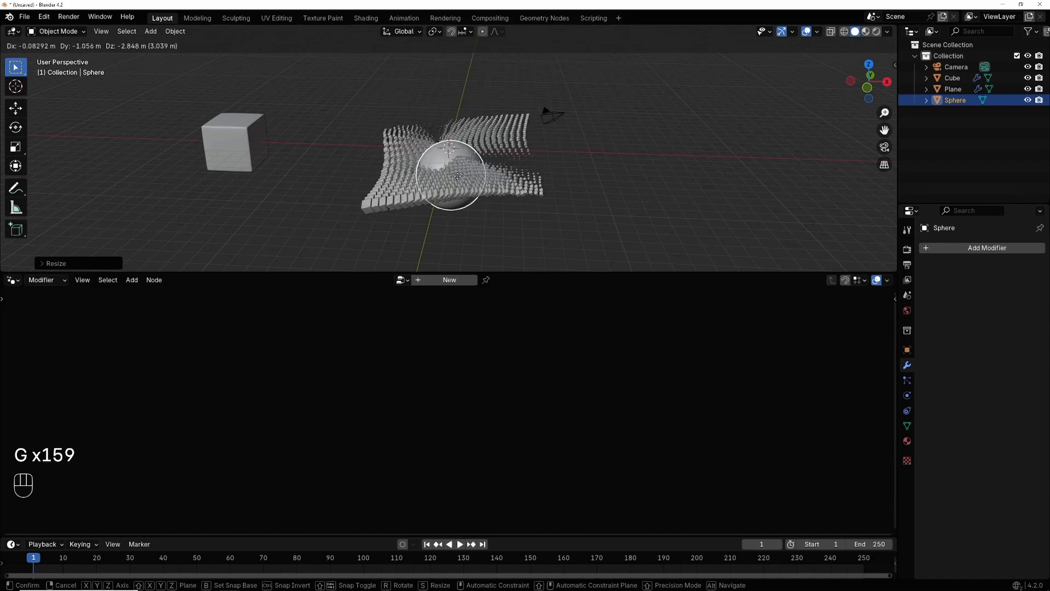
pyautogui.click(460, 159)
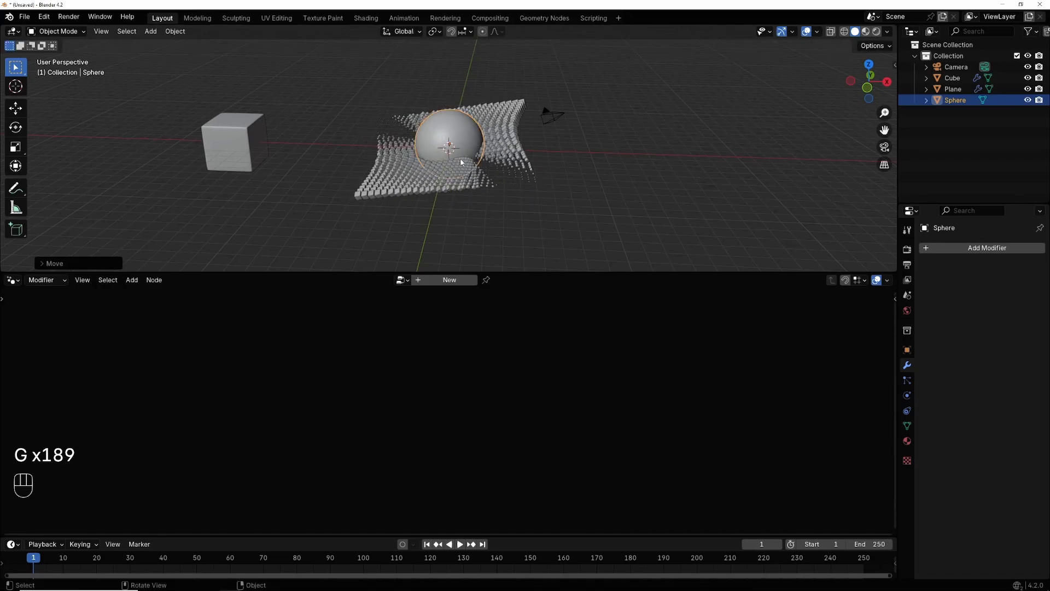
pyautogui.press('s')
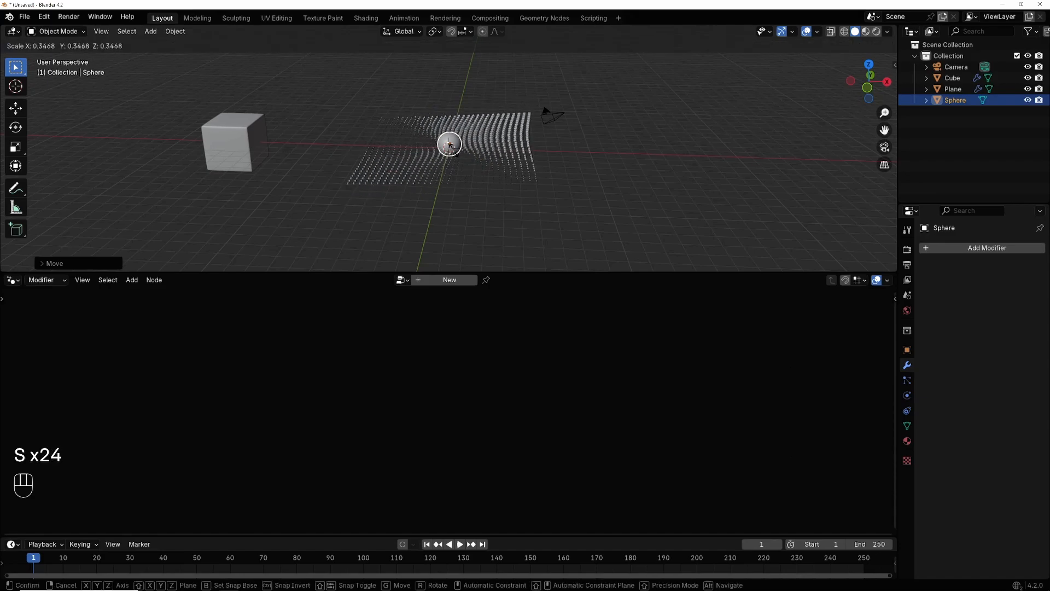
pyautogui.click(457, 156)
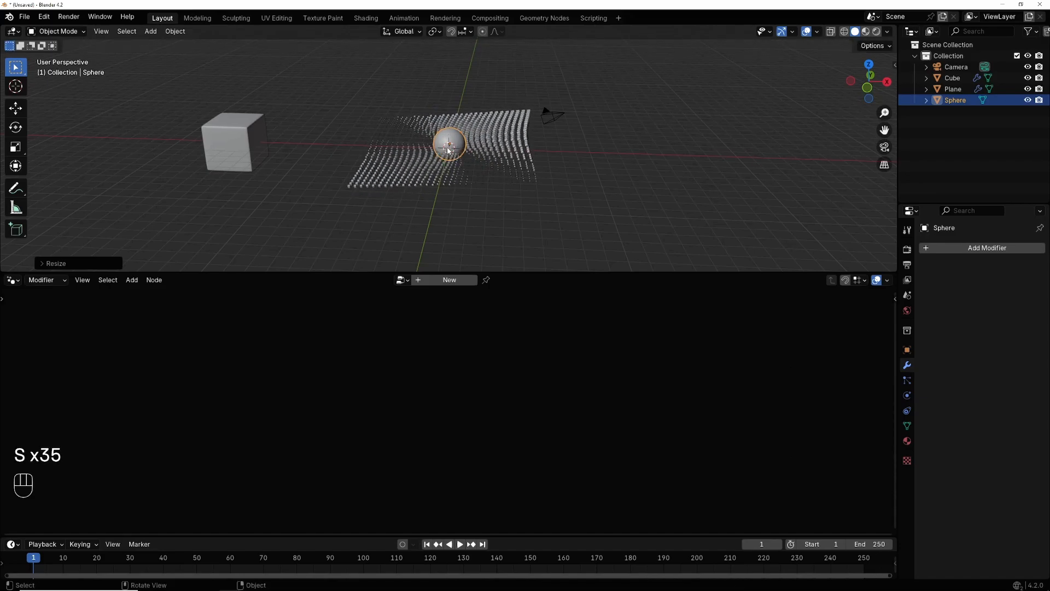
pyautogui.press('g')
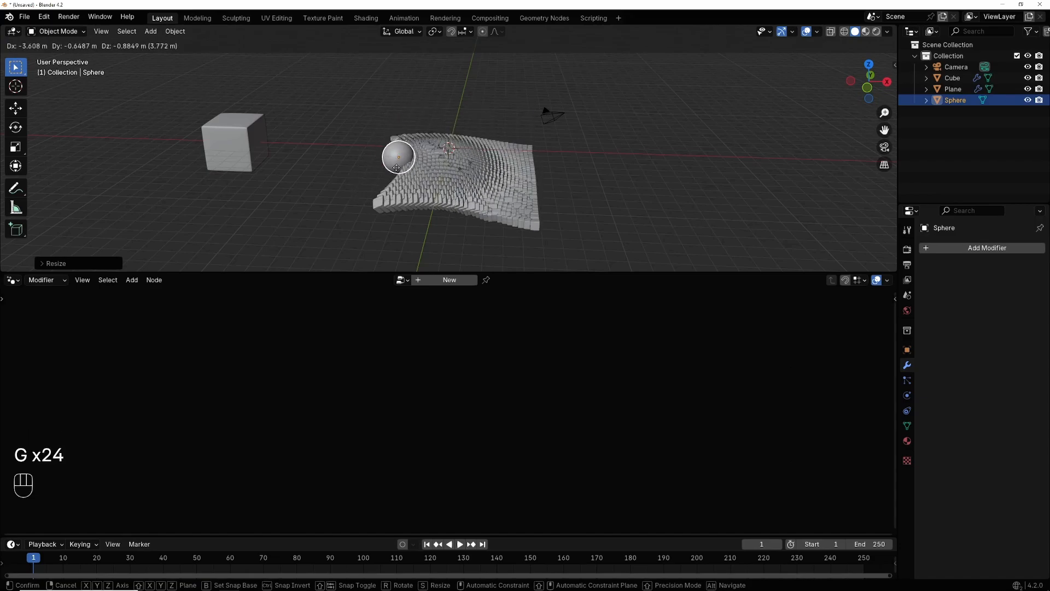
pyautogui.click(440, 138)
# Scale the Cube up to about twice its size and move it far below the grid, out of view.
pyautogui.click(243, 143)
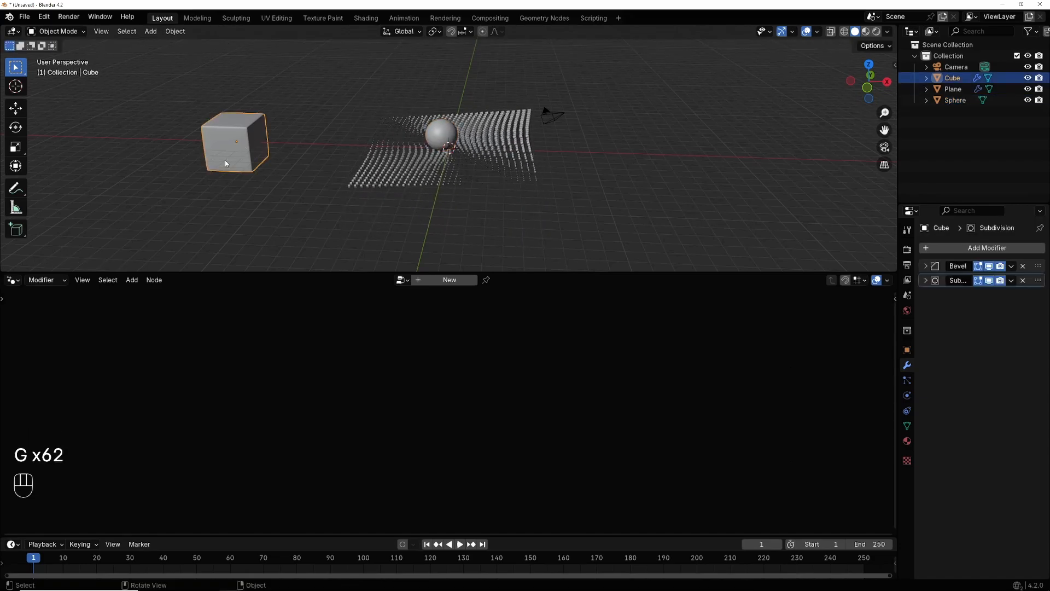
pyautogui.press('s')
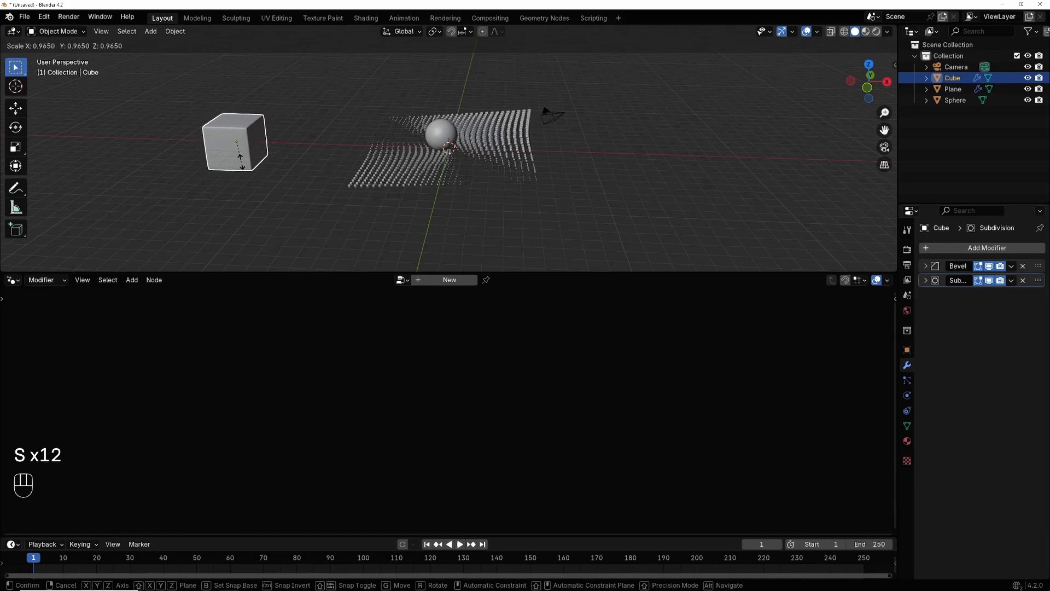
pyautogui.click(210, 174)
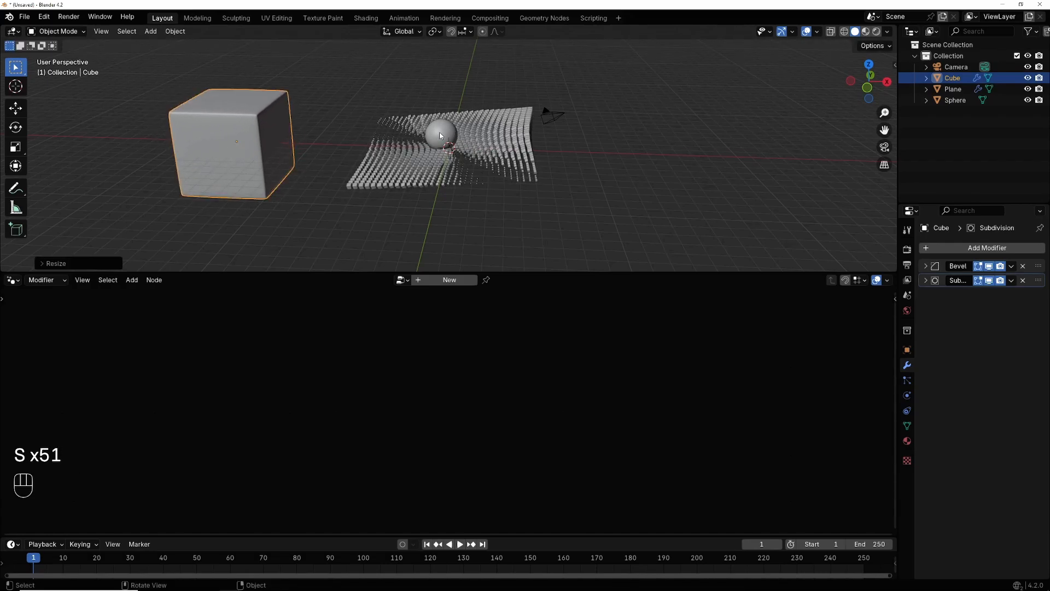
pyautogui.press('g')
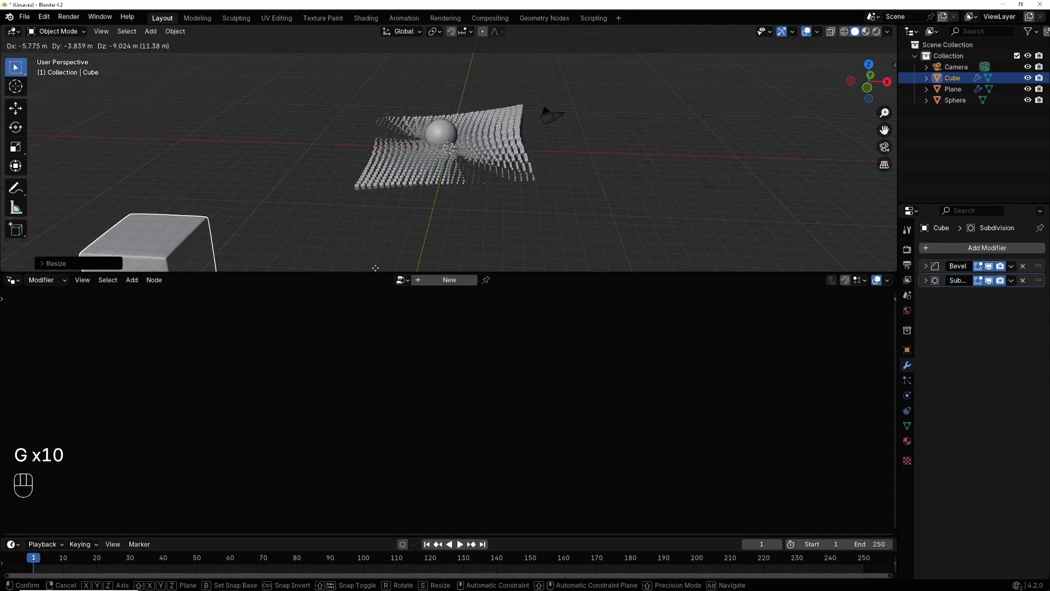
pyautogui.press('g')
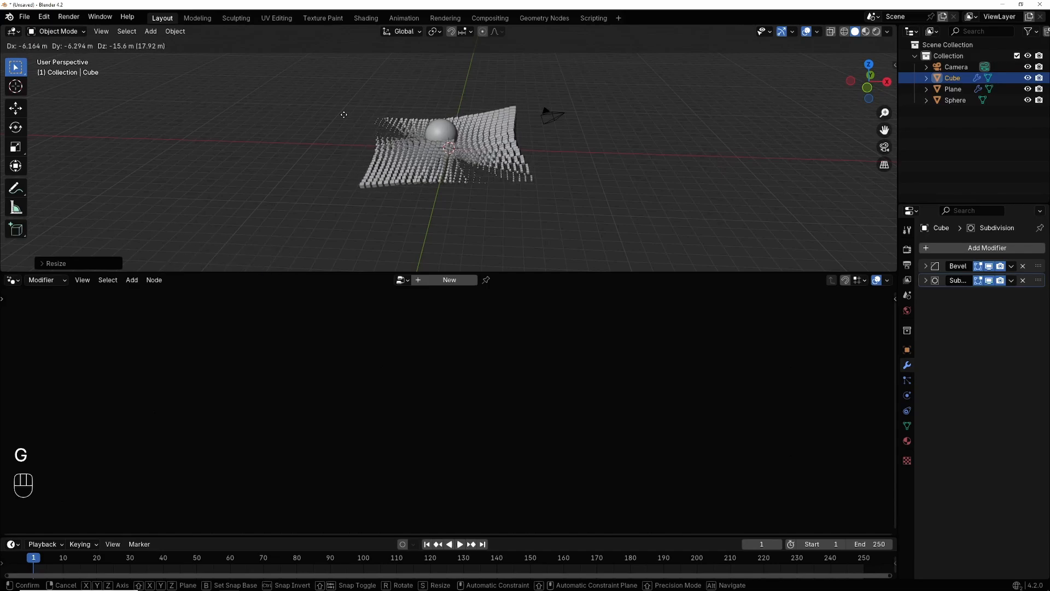
pyautogui.click(256, 135)
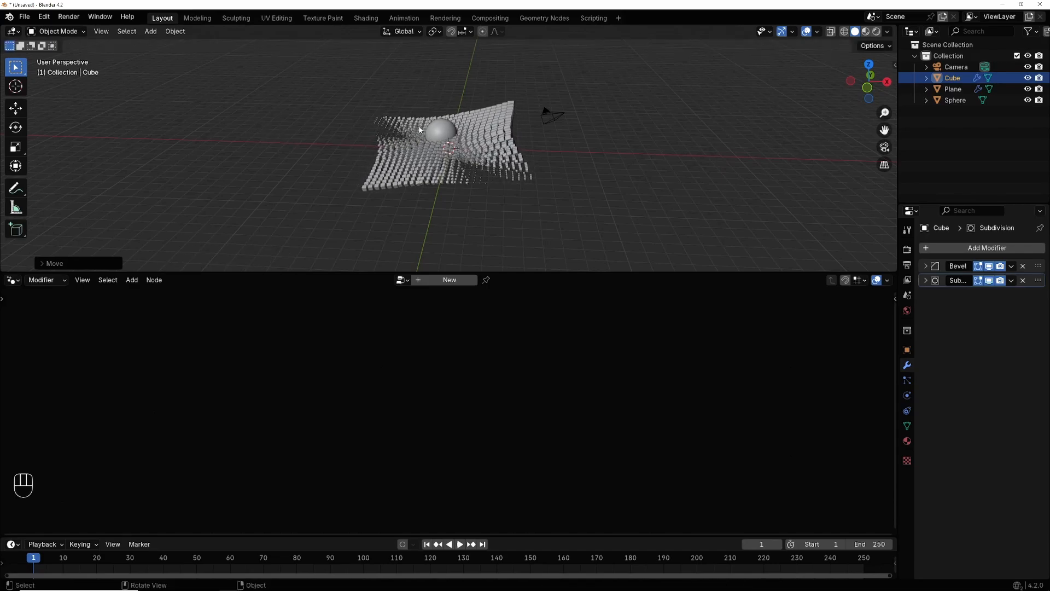
# Move the sphere around the cube grid to test its influence, placing it towards the grid's positive X side.
pyautogui.click(439, 130)
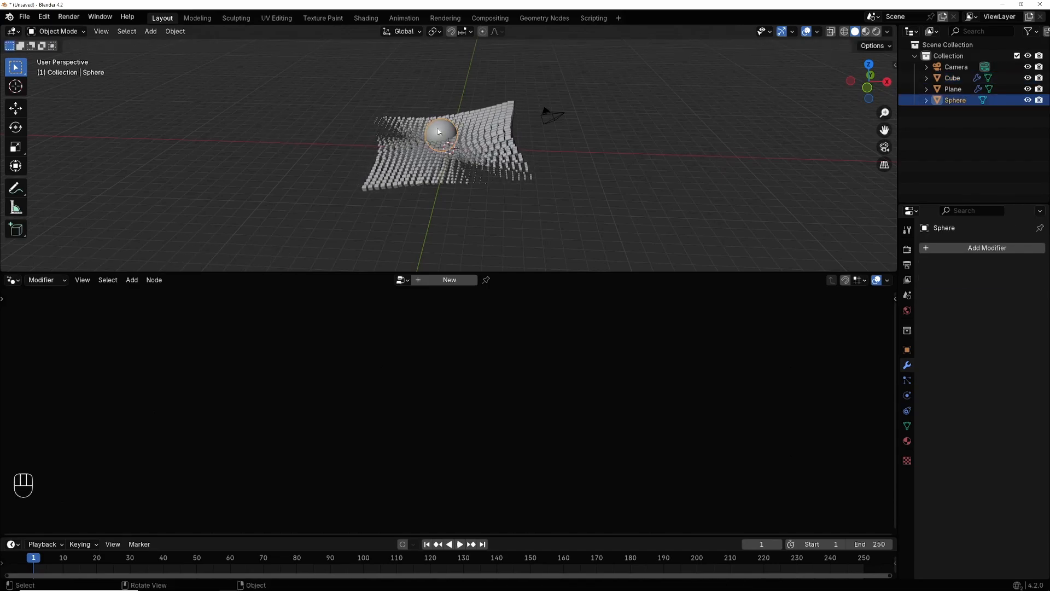
pyautogui.press('g')
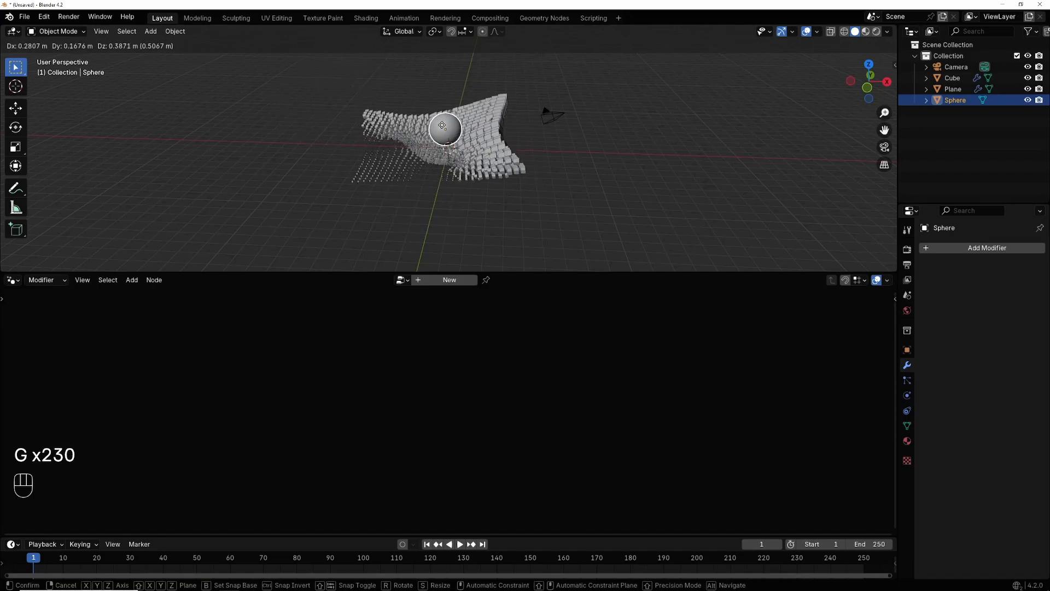
pyautogui.click(473, 117)
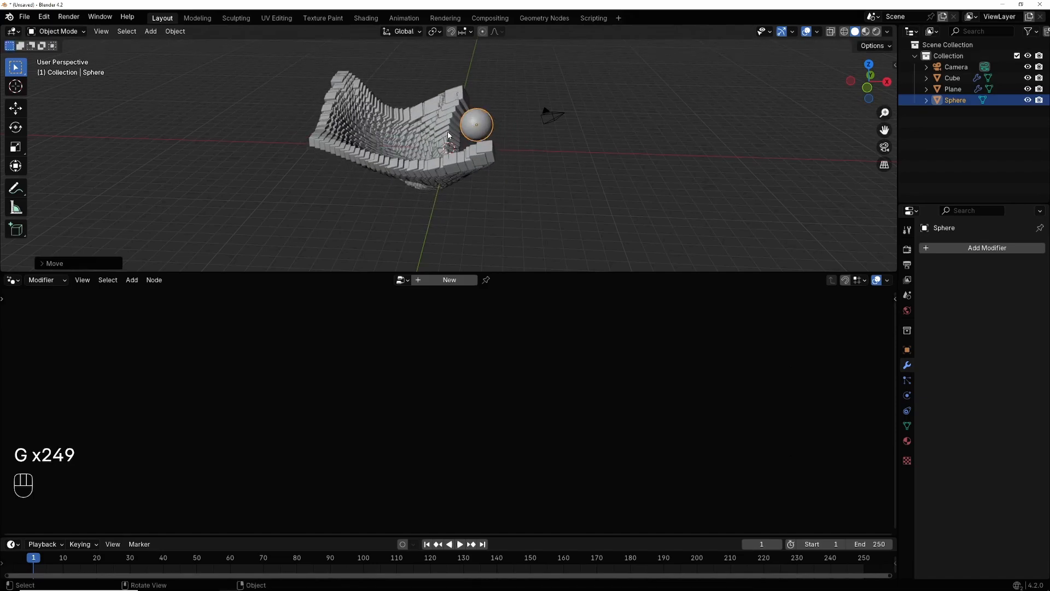
# In the plane's node tree, set the Subdivide Mesh level to 6 and the Multiply value to 0.400.
pyautogui.click(419, 168)
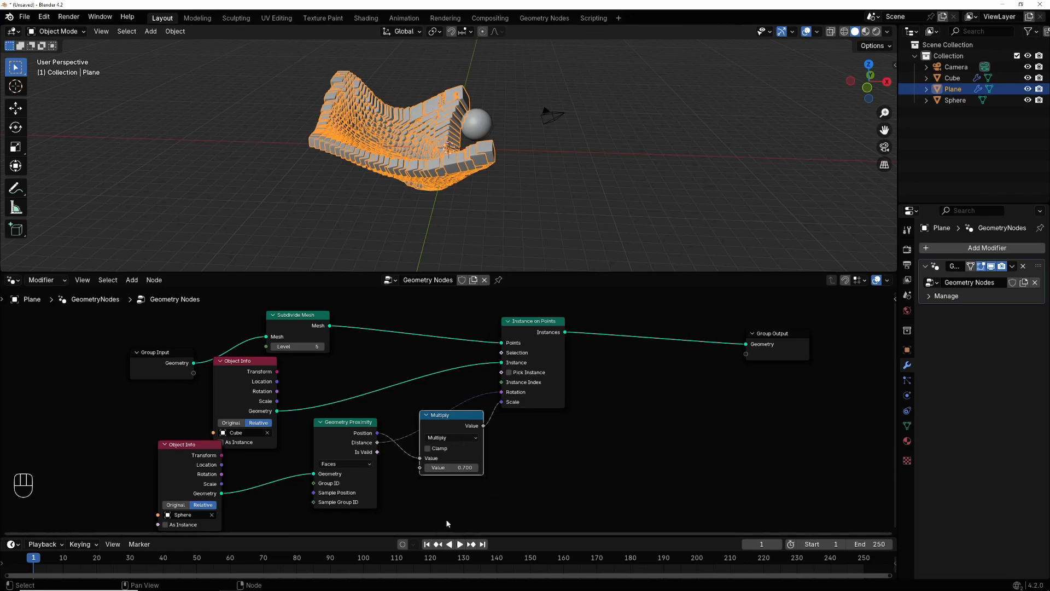
pyautogui.click(428, 468)
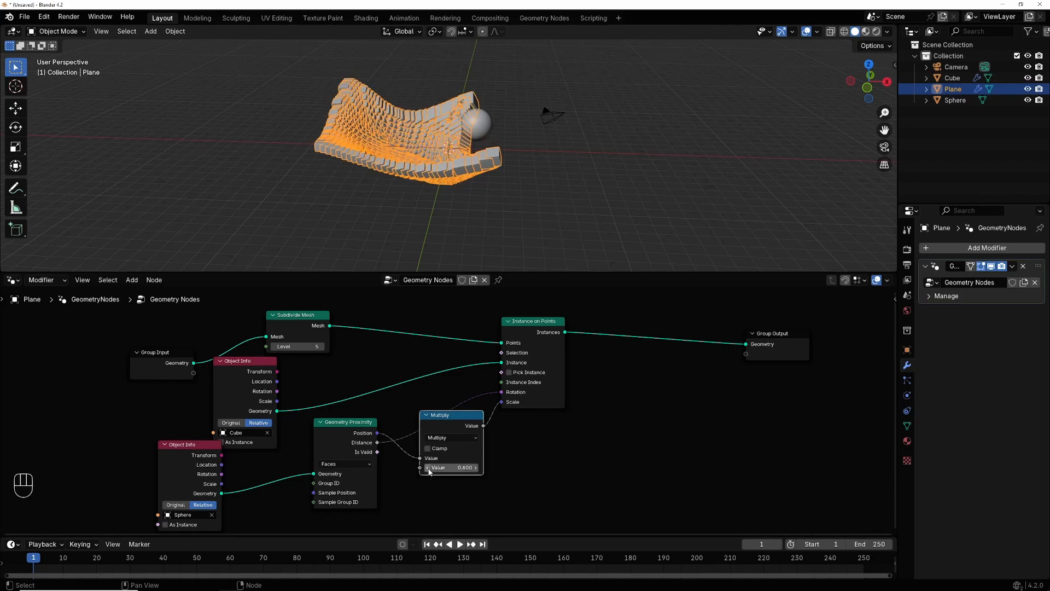
pyautogui.click(428, 468)
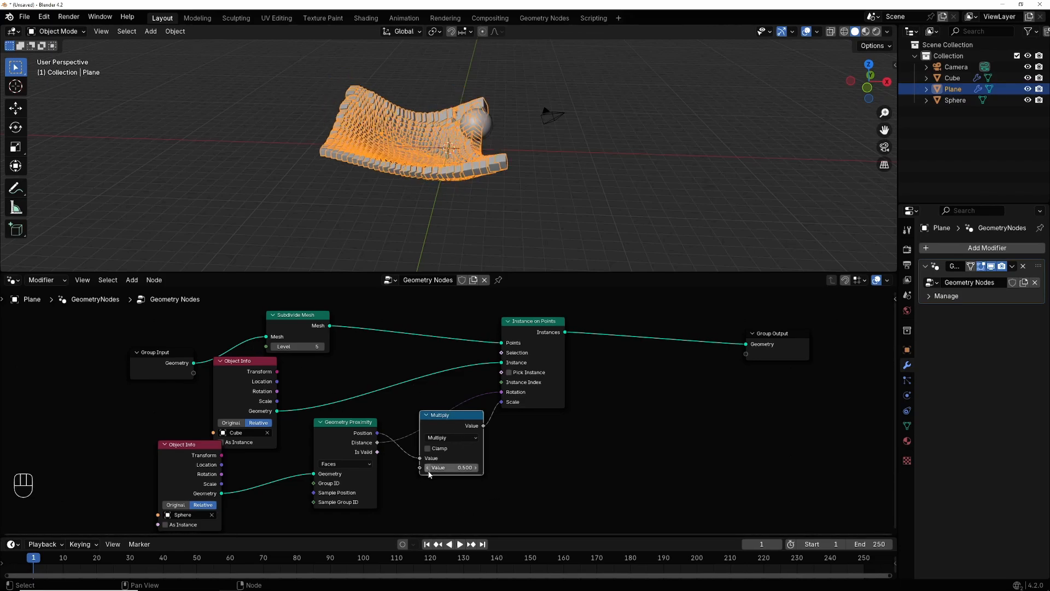
pyautogui.click(322, 347)
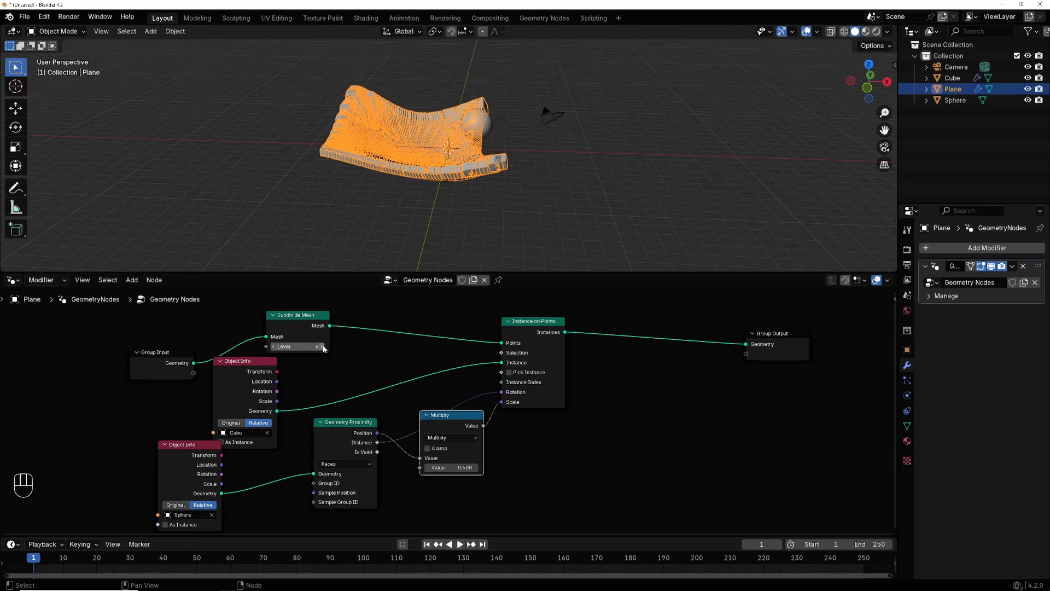
pyautogui.click(427, 468)
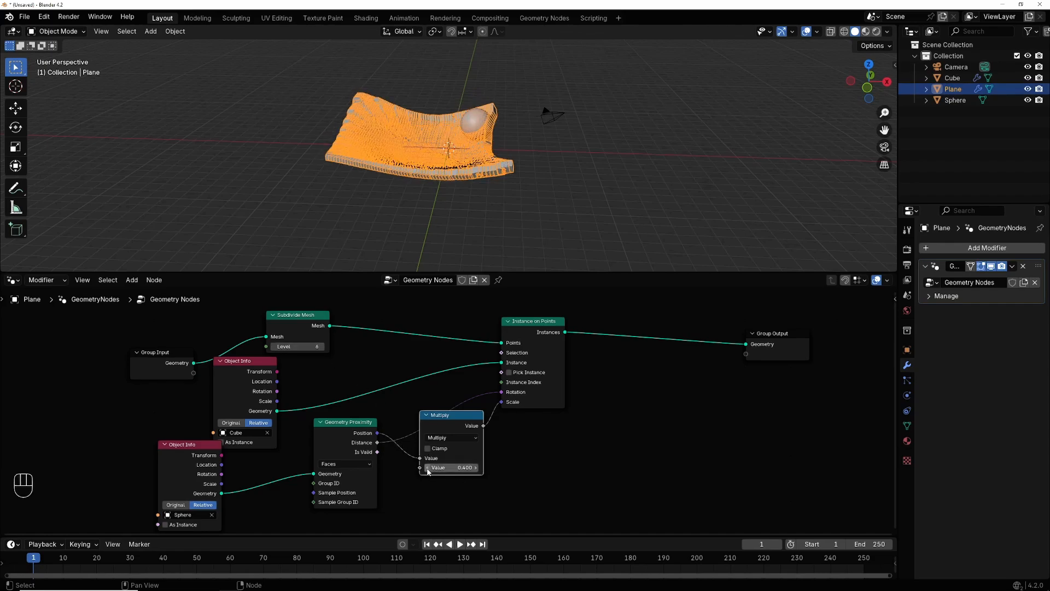
# Raise the sphere above the positive X side of the grid and set the plane's Multiply value to 0.600.
pyautogui.click(957, 101)
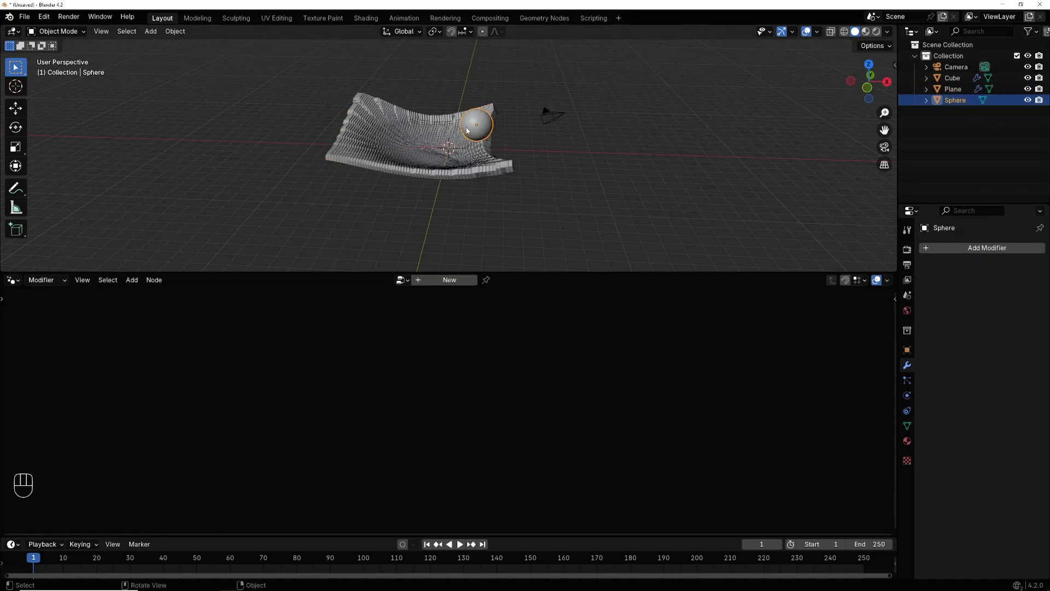
pyautogui.press('g')
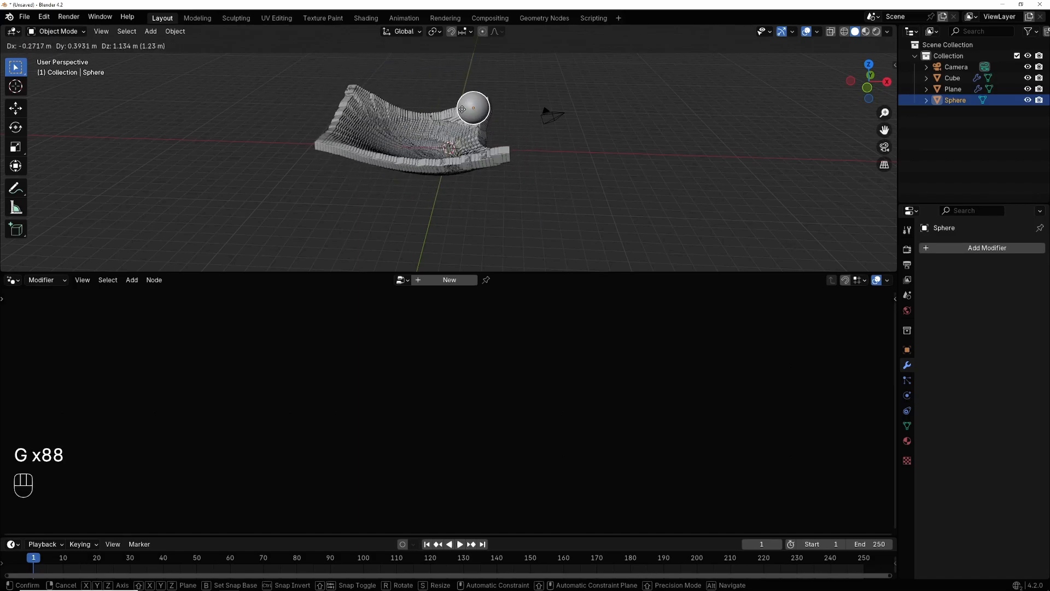
pyautogui.click(462, 111)
pyautogui.click(420, 160)
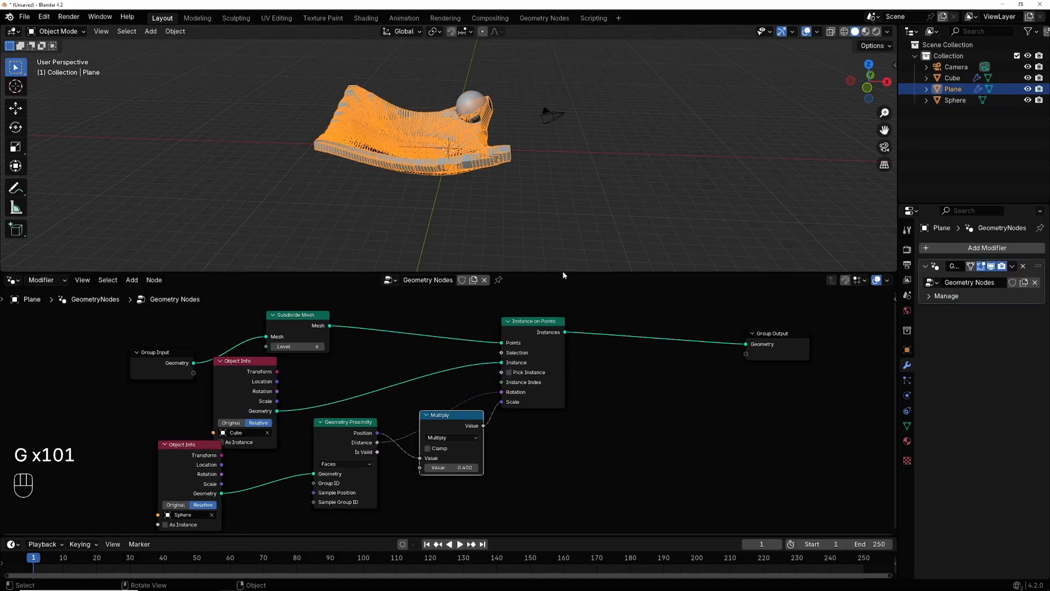
pyautogui.click(475, 468)
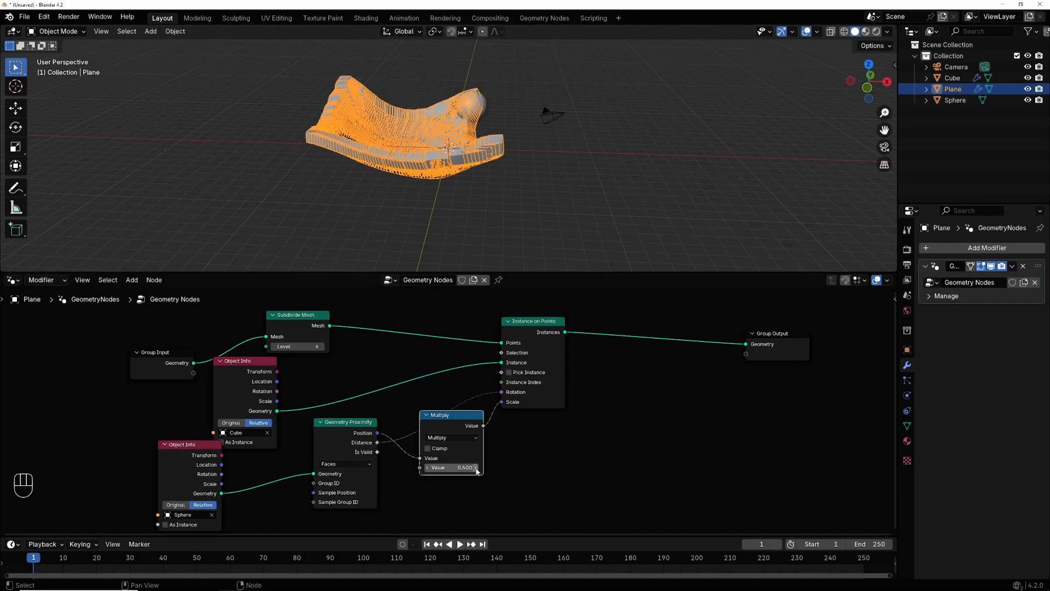
pyautogui.click(475, 468)
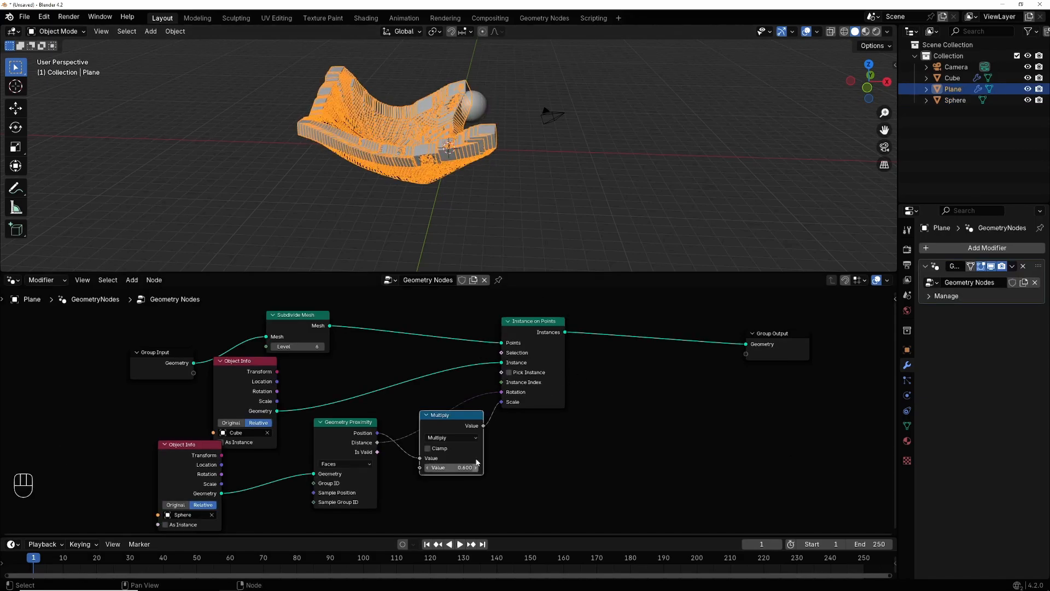
# Move the sphere across the cube grid and back out beyond its positive X edge to test the denser instances.
pyautogui.click(479, 108)
pyautogui.press('g')
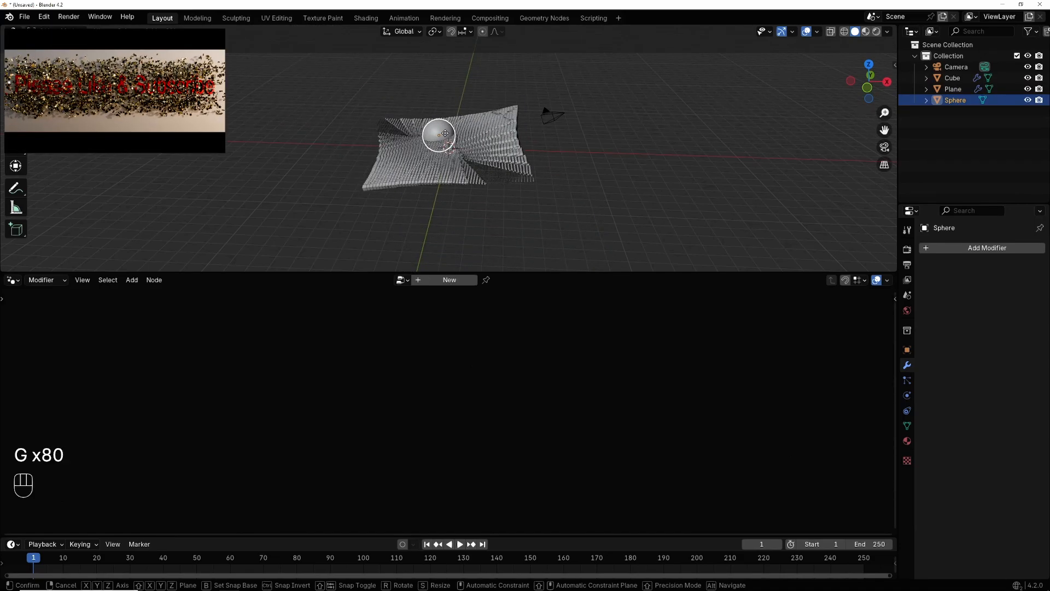
pyautogui.click(499, 107)
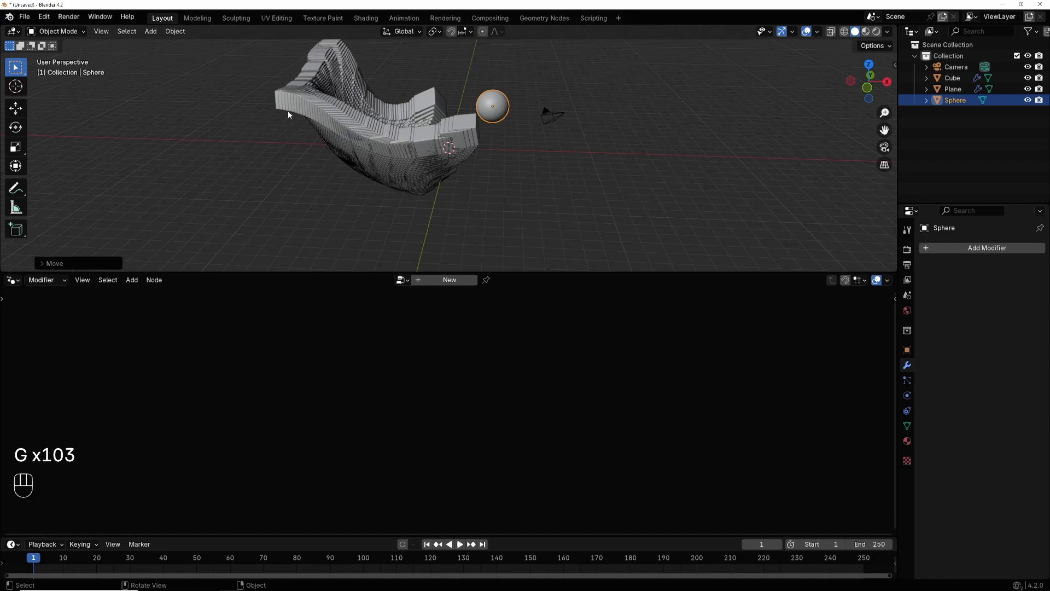
# Scale the out-of-view Cube down to about half its size to shrink the instances.
pyautogui.click(955, 79)
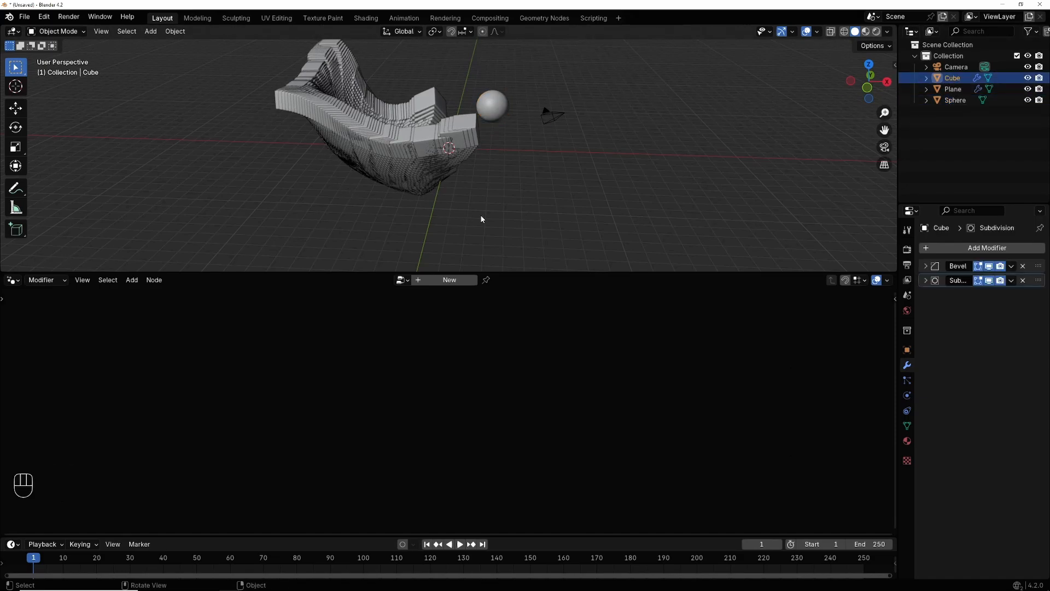
pyautogui.press('s')
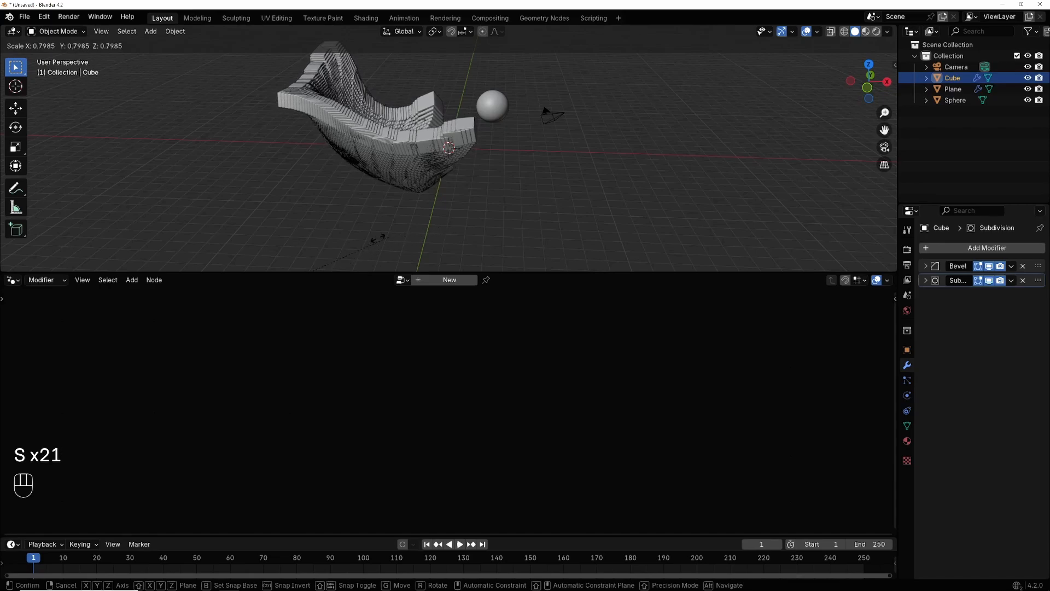
pyautogui.click(228, 265)
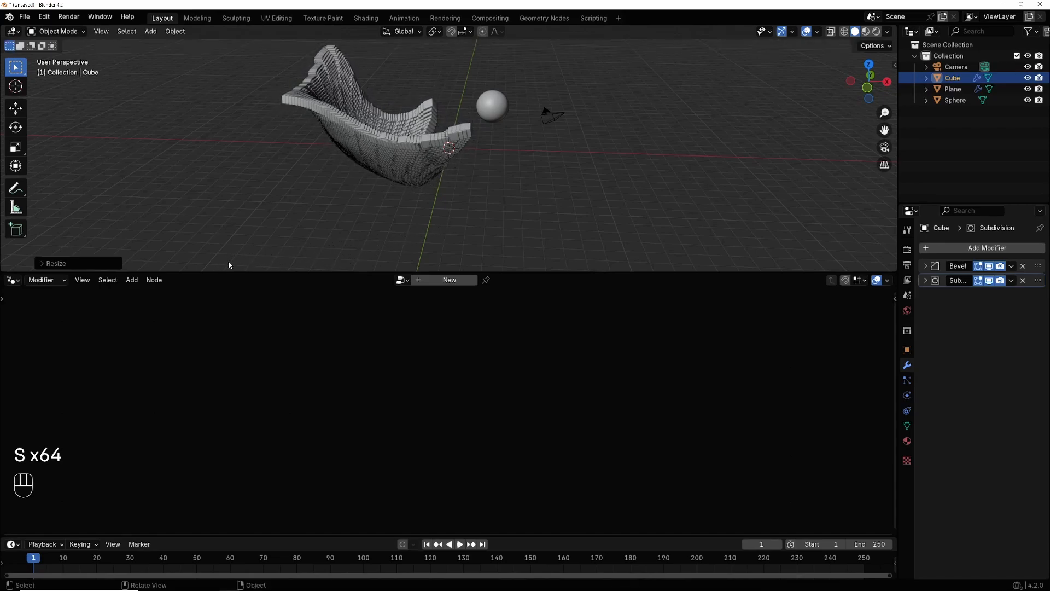
# Move the sphere through the grid of smaller cubes and place it slightly above the positive X side.
pyautogui.click(485, 114)
pyautogui.press('g')
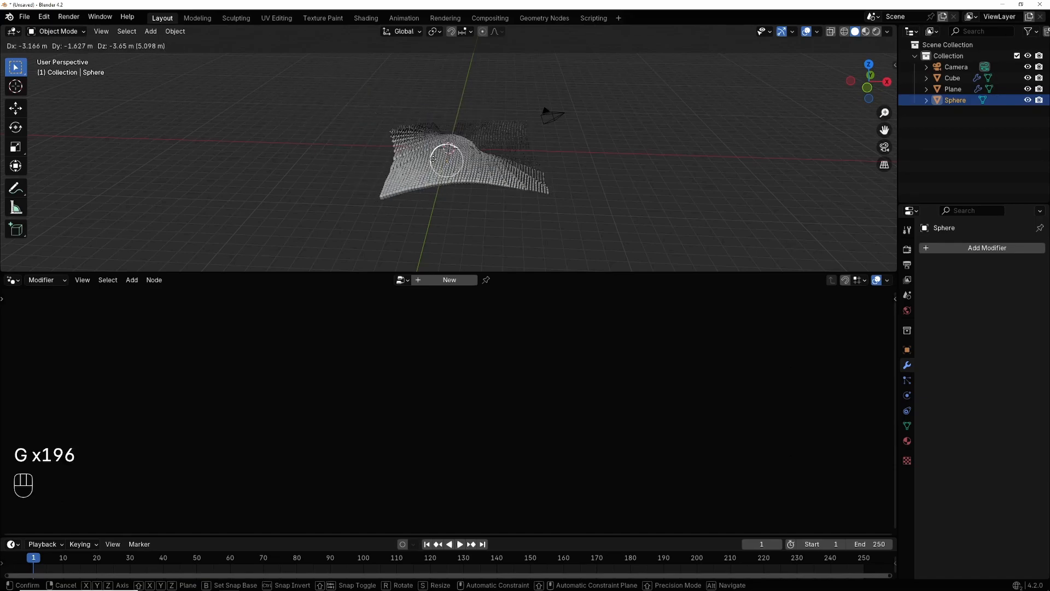
pyautogui.click(481, 125)
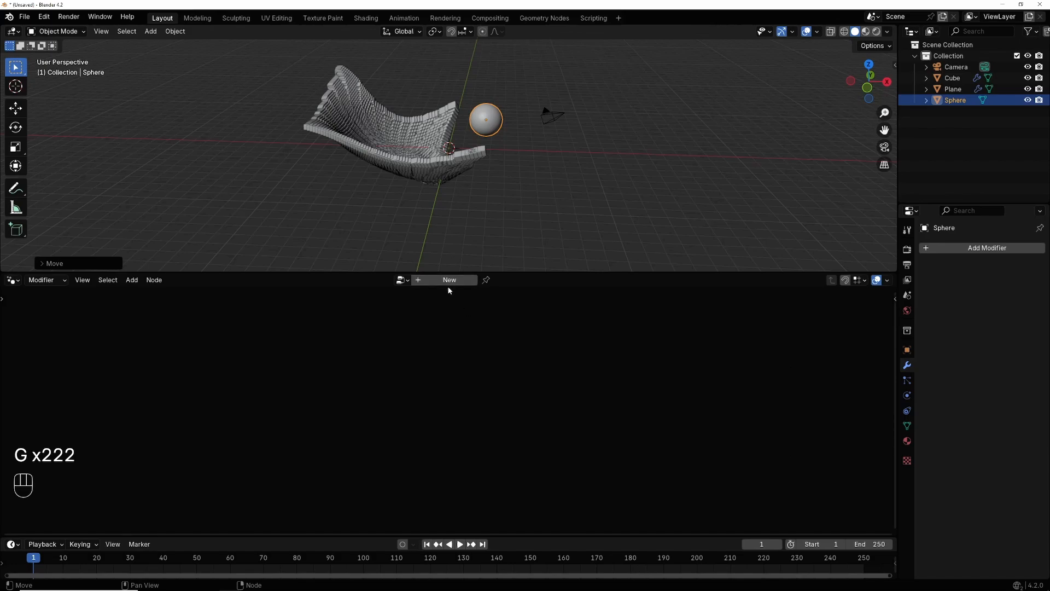
# Add a Set Material node to the plane's node tree between Instance on Points and Group Output.
pyautogui.click(397, 159)
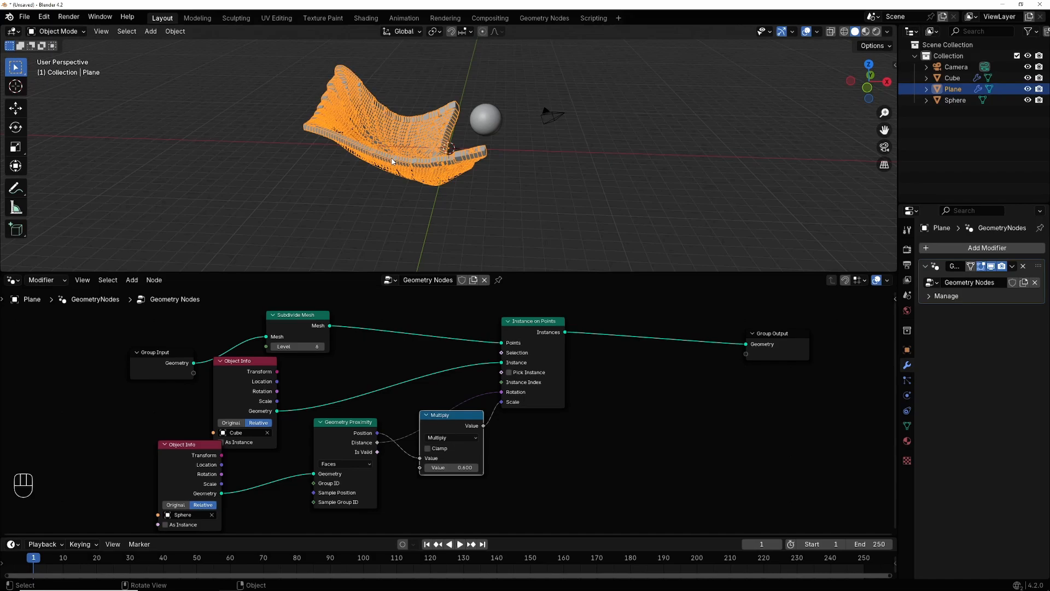
pyautogui.click(132, 280)
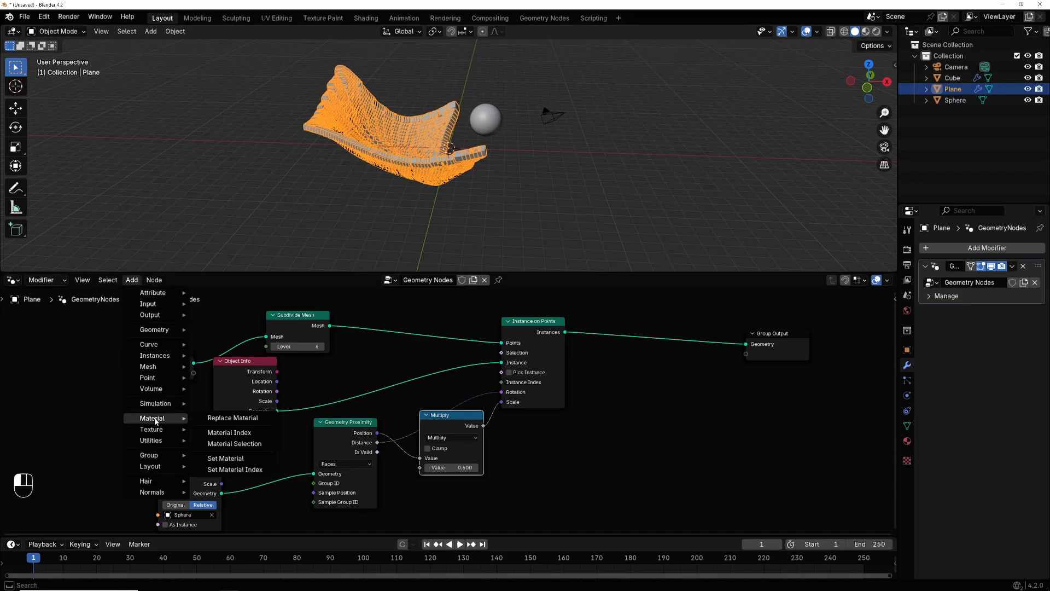
pyautogui.click(234, 460)
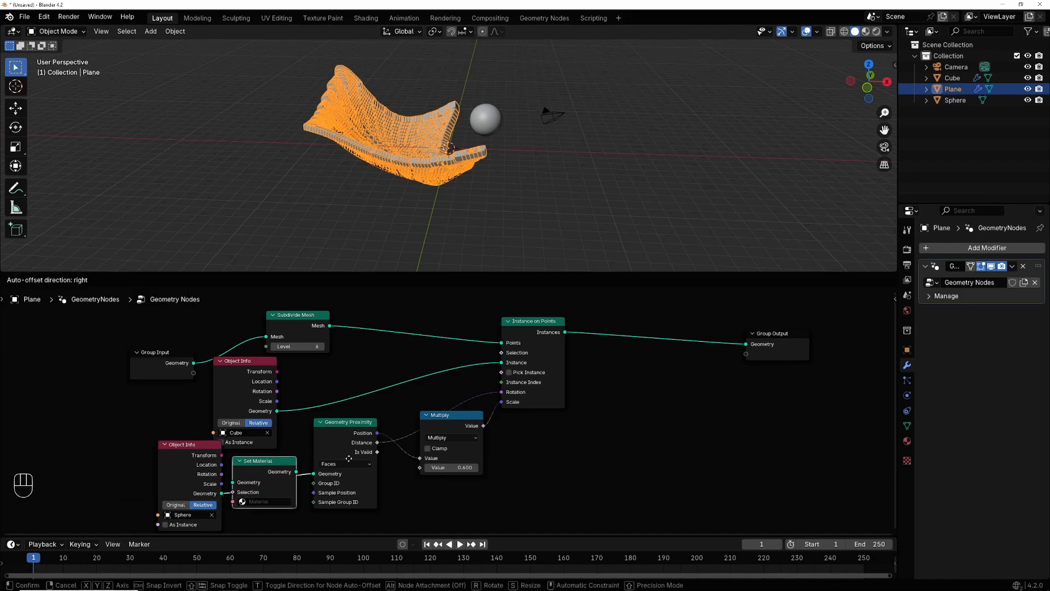
pyautogui.click(627, 327)
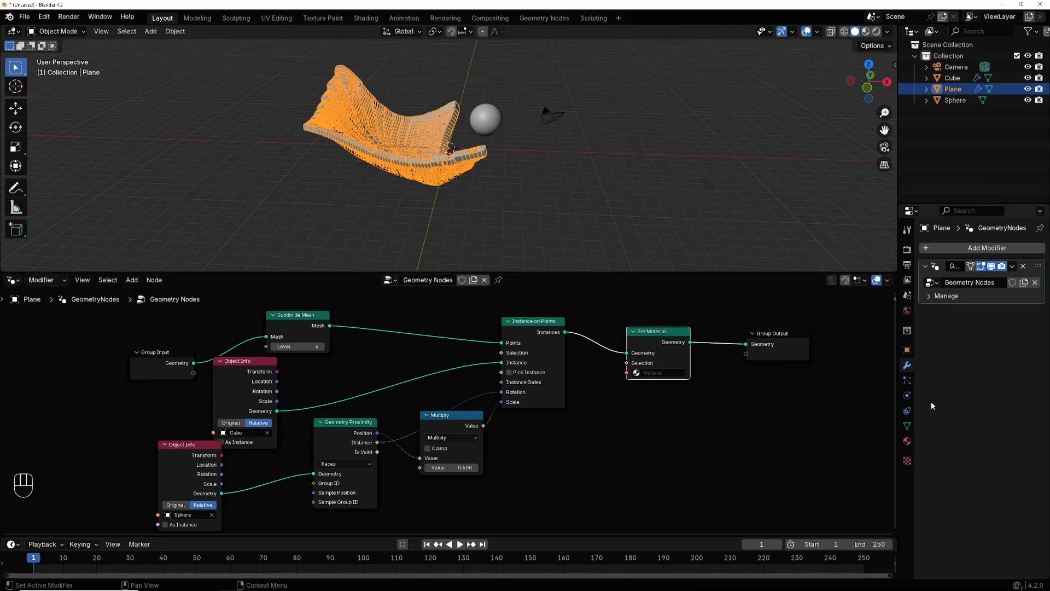
# Create a new material named CUBE on the plane and assign it in the Set Material node.
pyautogui.click(906, 442)
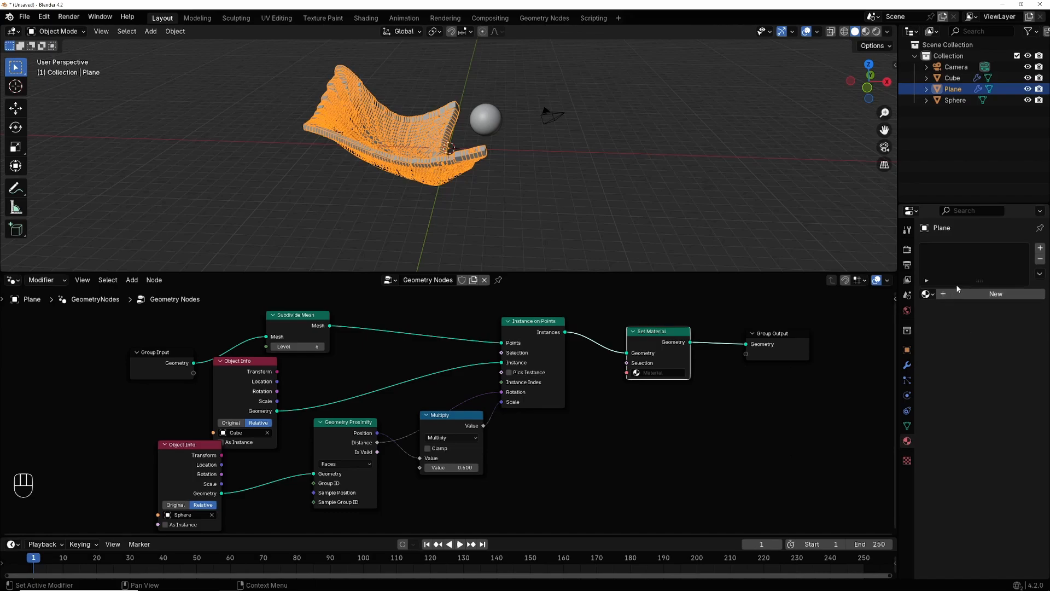
pyautogui.click(986, 295)
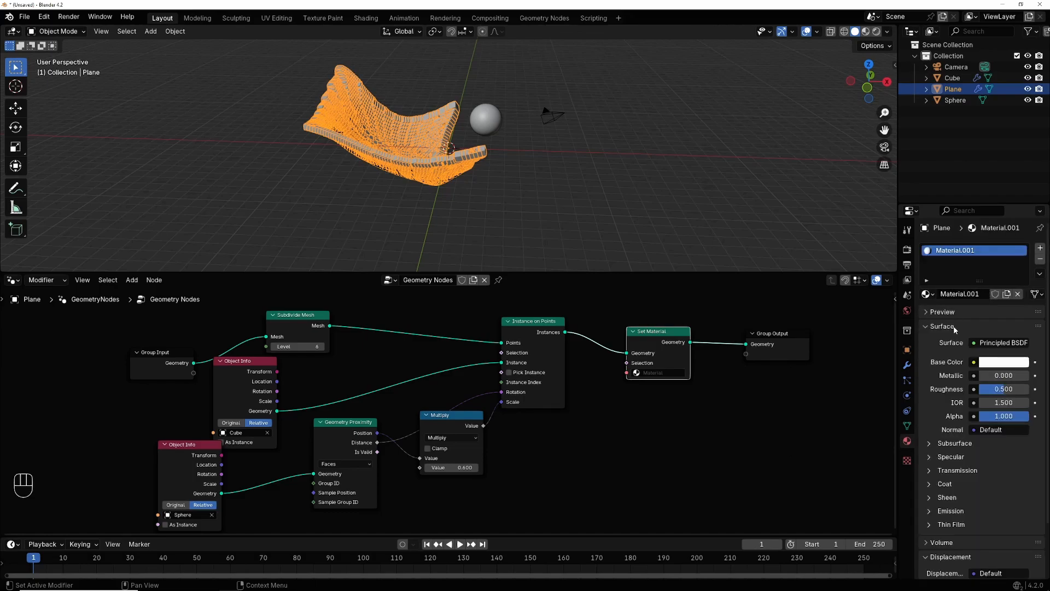
pyautogui.click(976, 295)
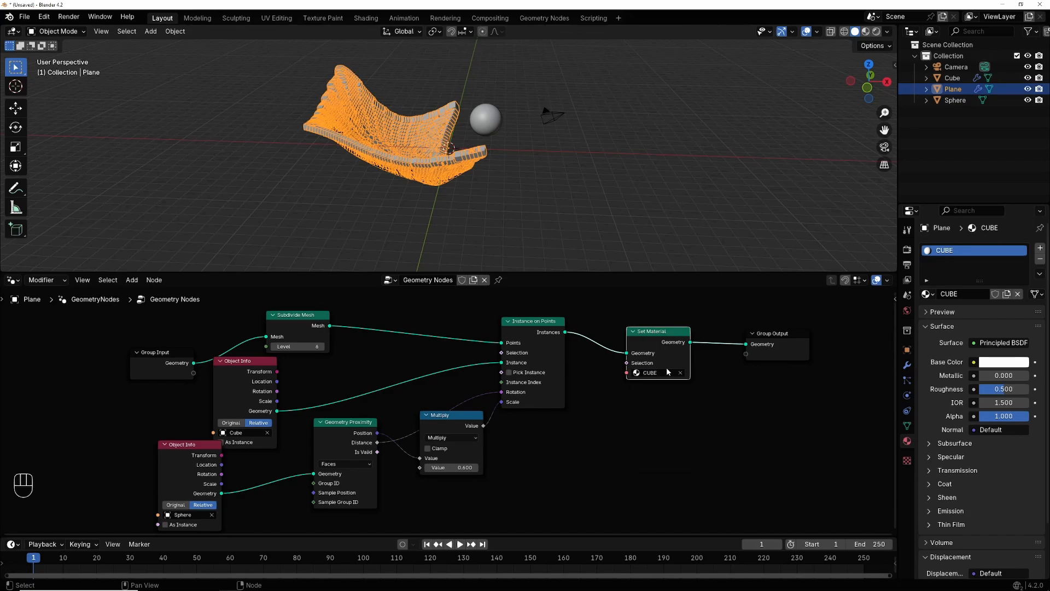
# Move the sphere into the cube grid and scale it down to less than half its size to test the instances' response.
pyautogui.click(487, 121)
pyautogui.press('g')
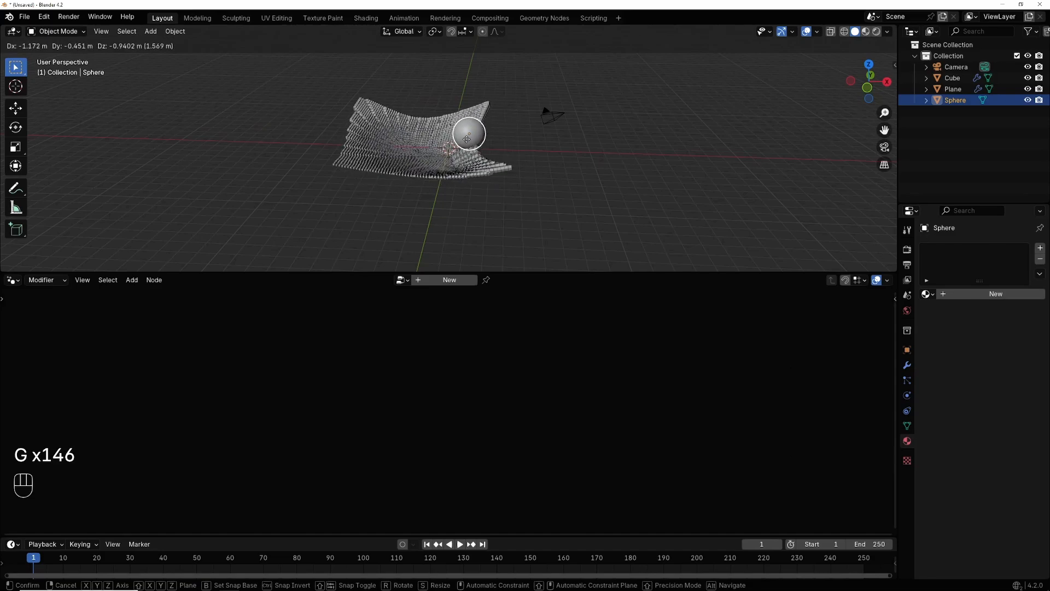
pyautogui.click(464, 148)
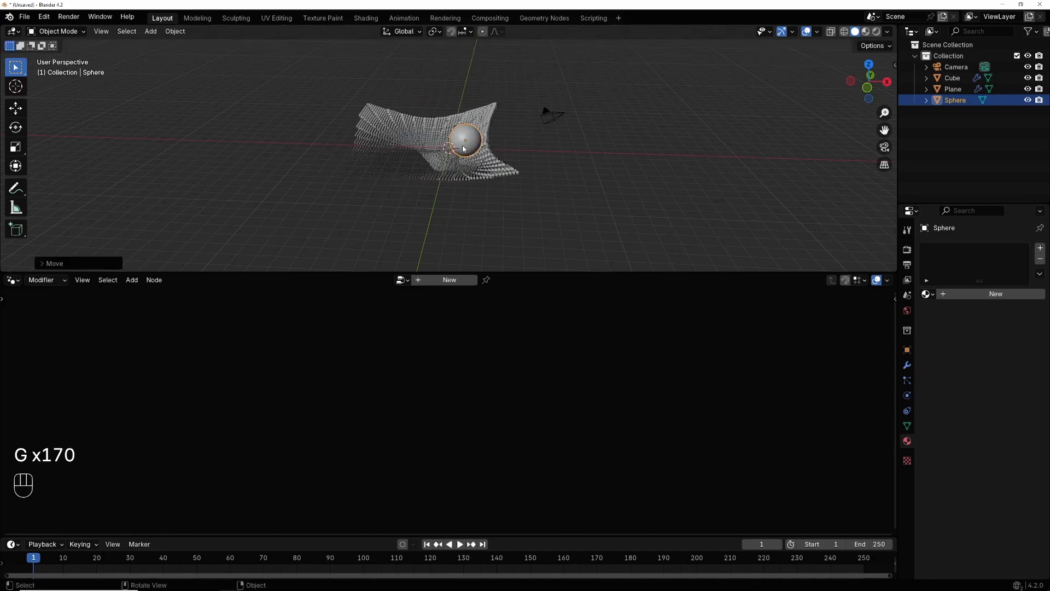
pyautogui.press('s')
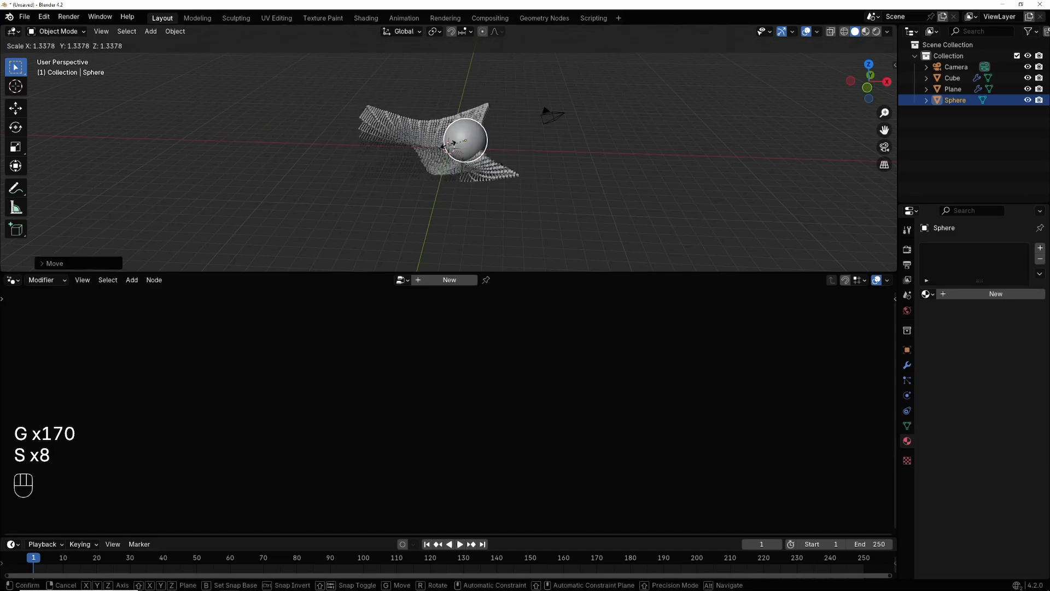
pyautogui.click(469, 146)
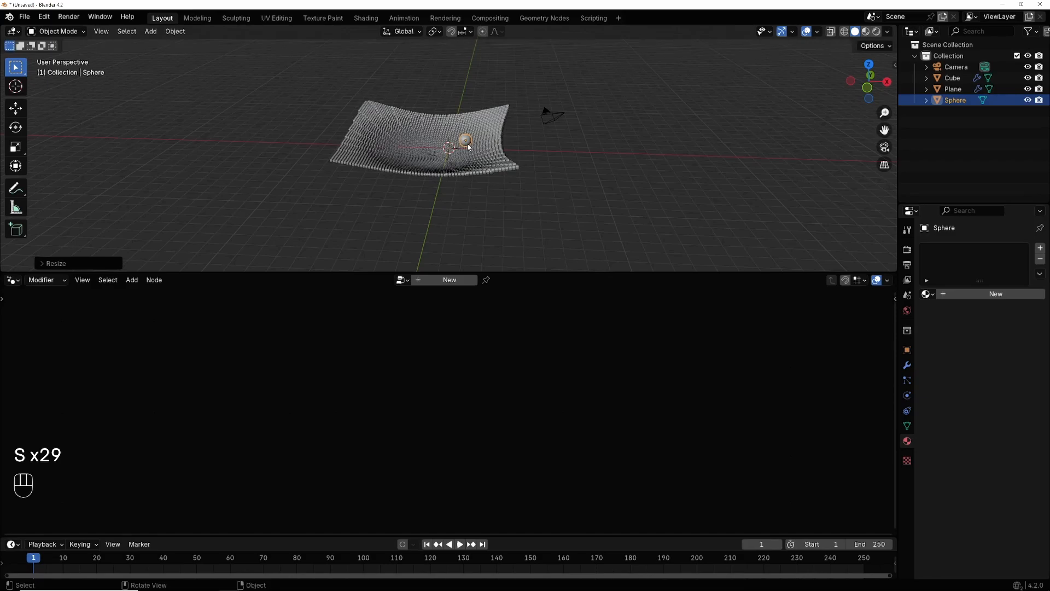
# Enlarge the sphere to a scale of about 3.22 and move it to the cube grid's negative X side.
pyautogui.press('g')
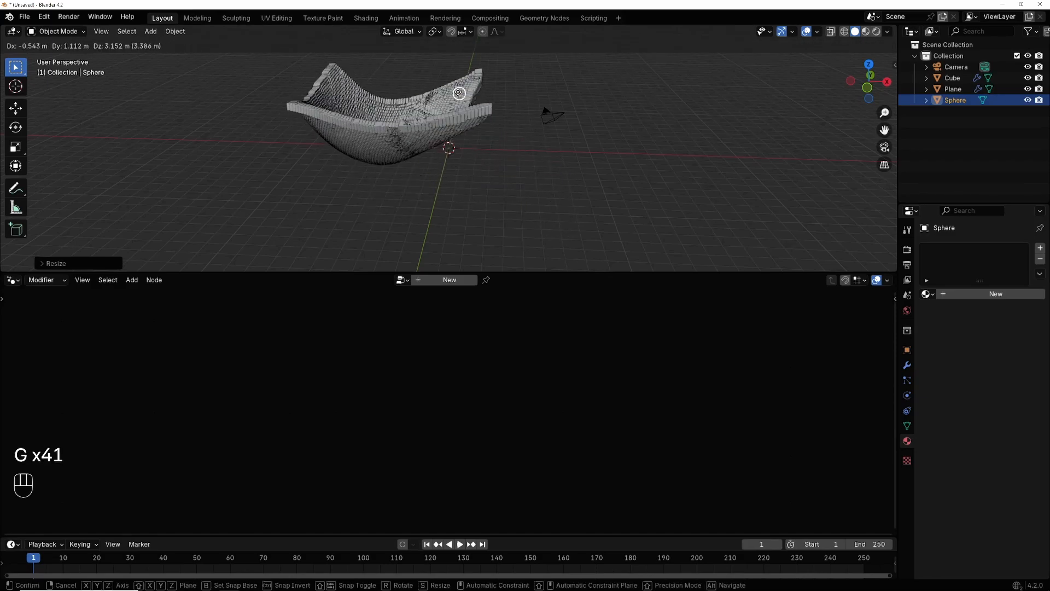
pyautogui.click(474, 131)
pyautogui.press('s')
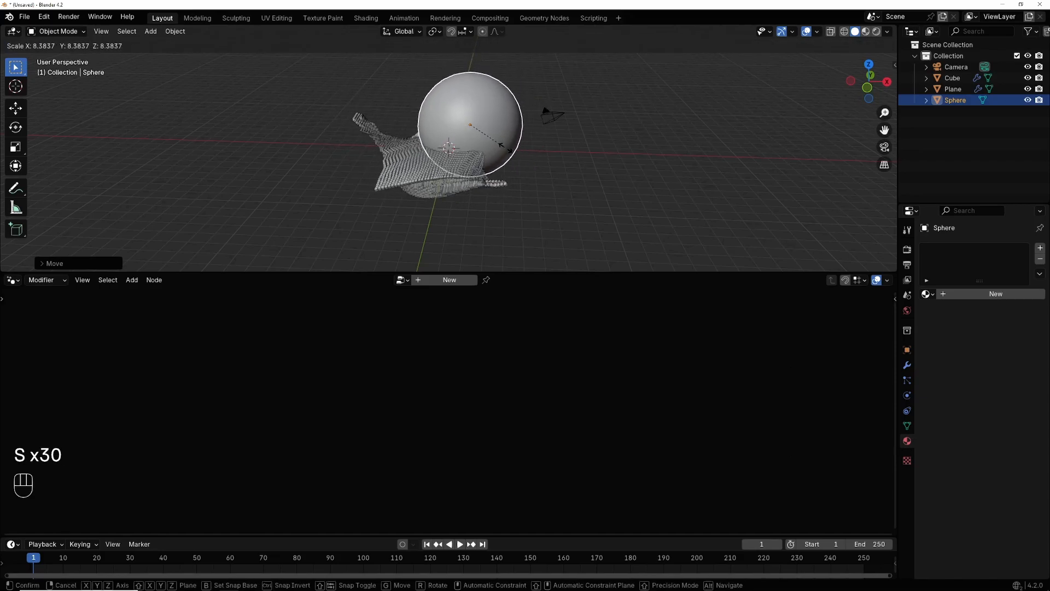
pyautogui.click(502, 148)
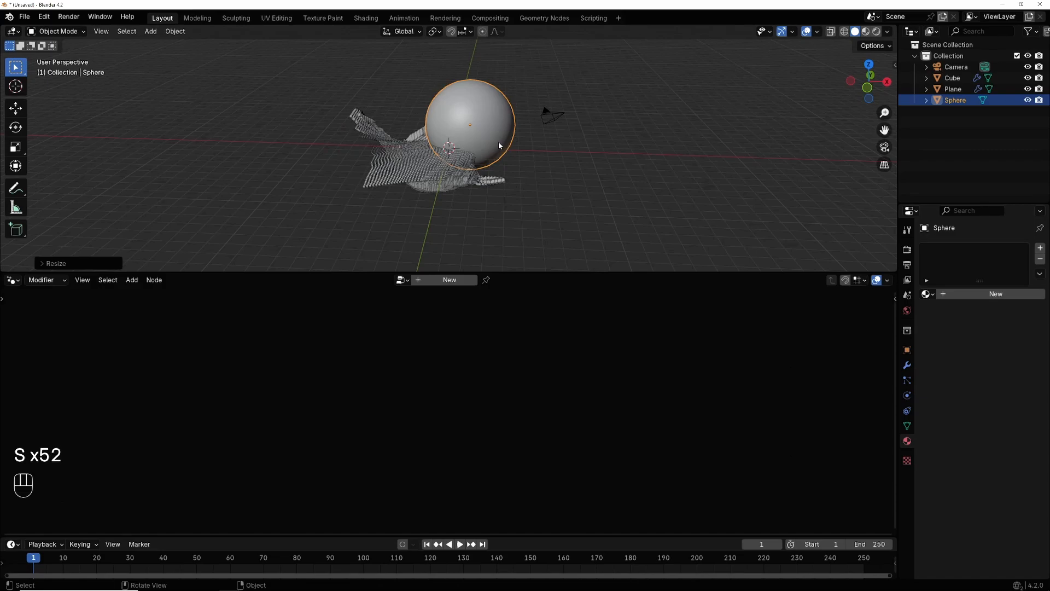
pyautogui.press('g')
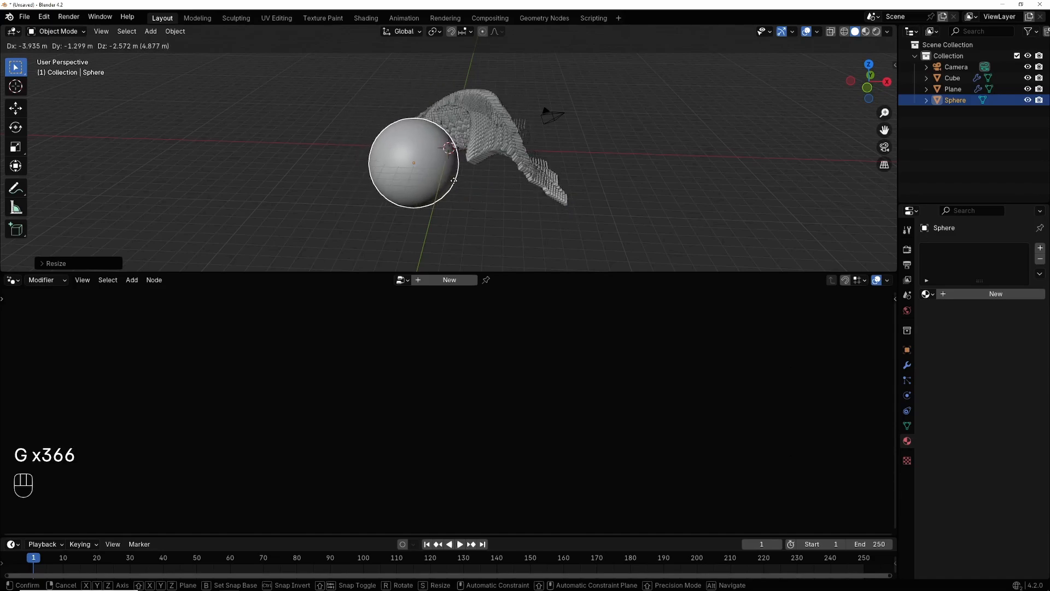
pyautogui.click(413, 181)
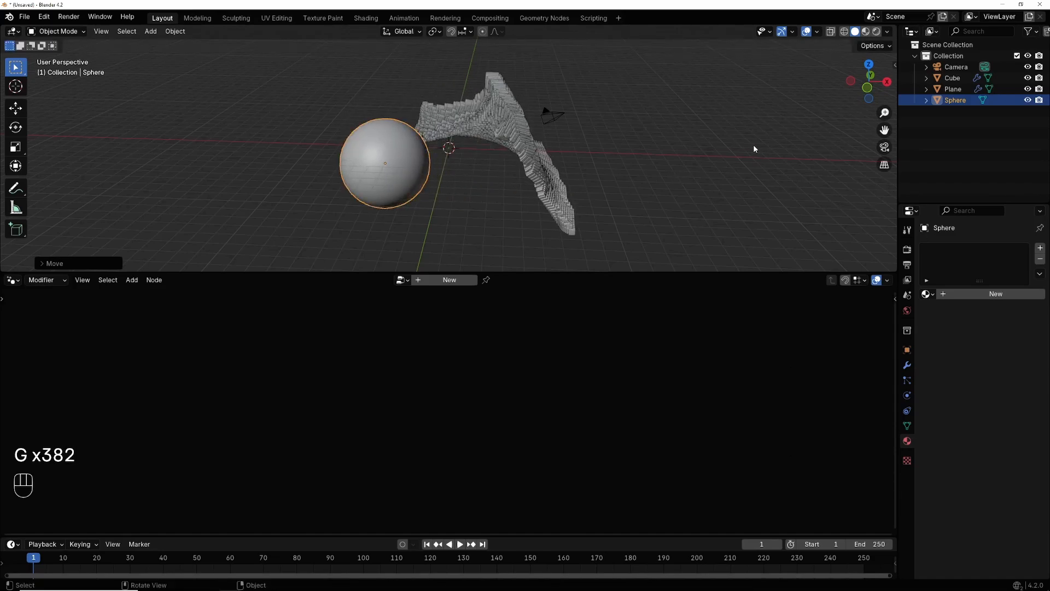
# Align the scene camera to the current 3D view.
pyautogui.press('ctrl')
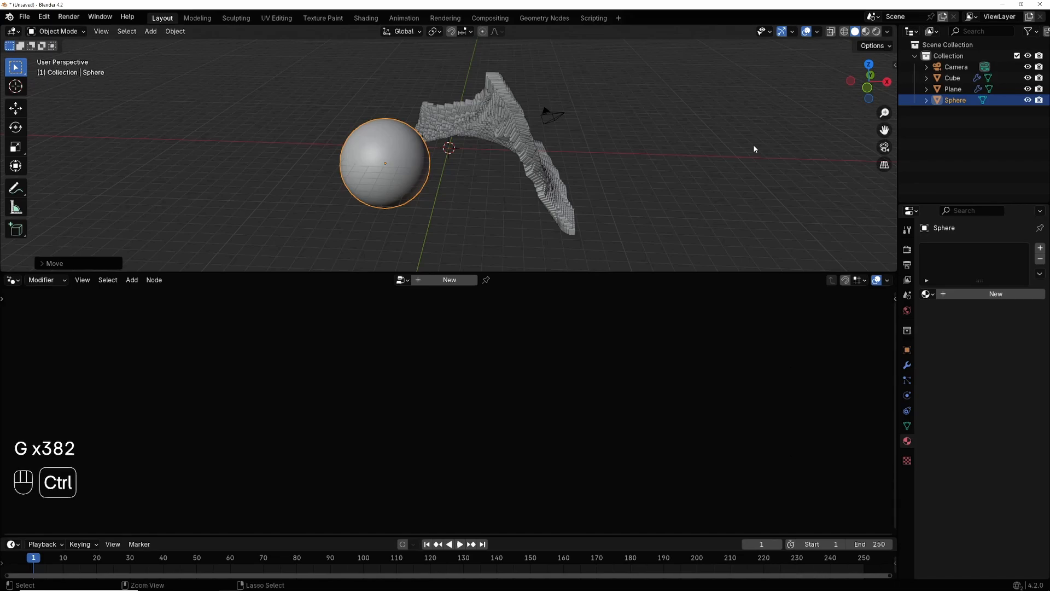
pyautogui.press('alt')
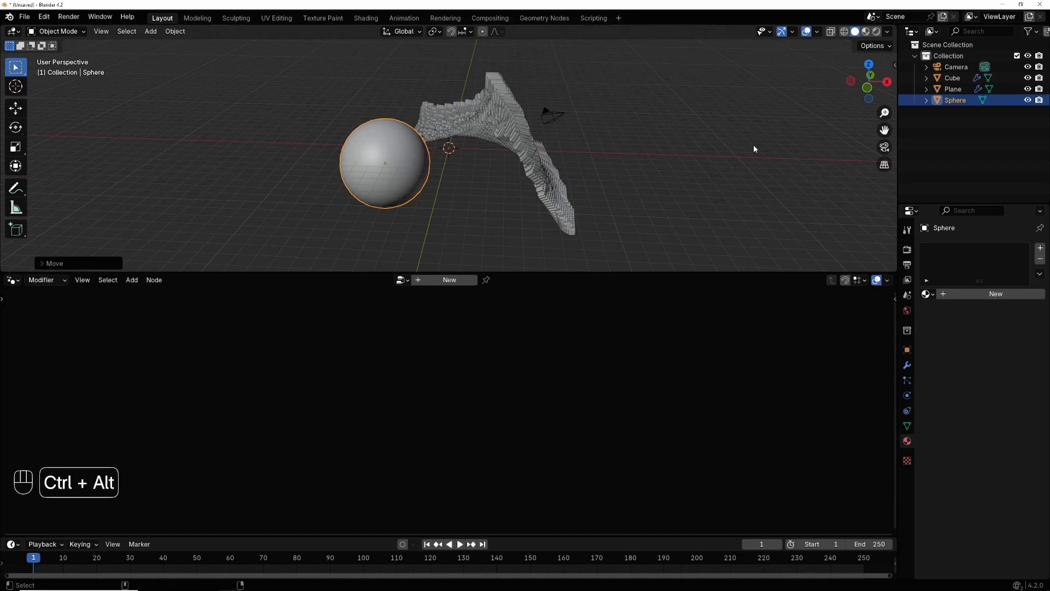
pyautogui.press('ctrl+alt+KP_0')
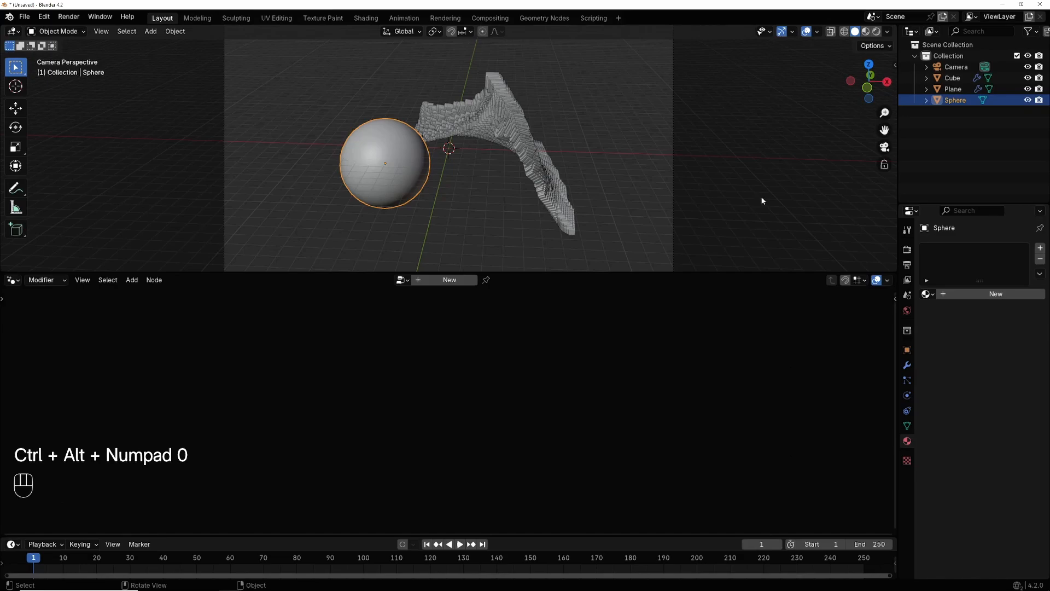
# Lock the camera to the view, enlarge the 3D viewport and frame the sphere and the whole cube shape in the camera.
pyautogui.press('n')
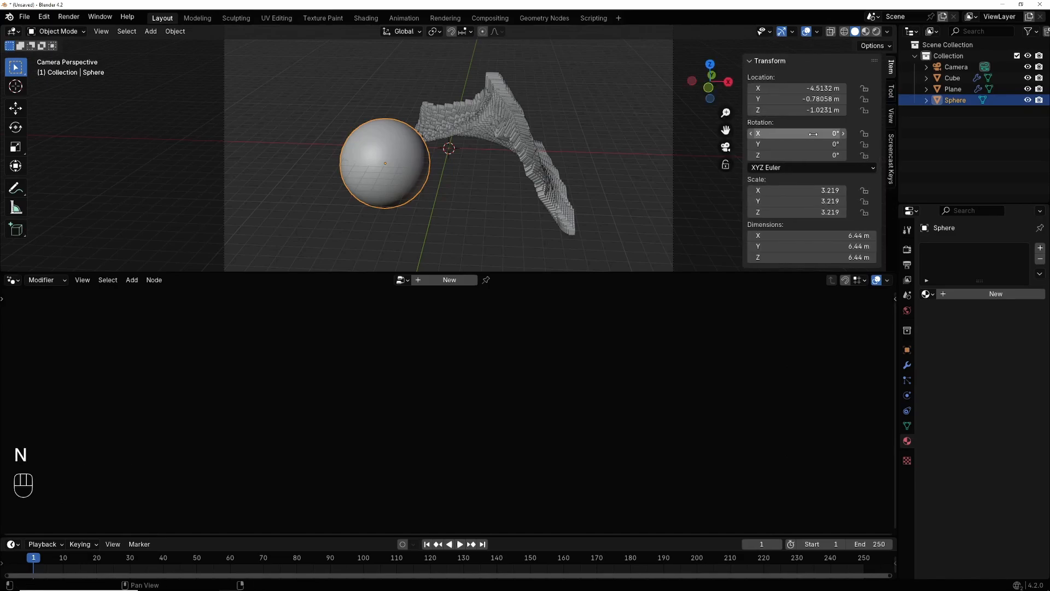
pyautogui.click(892, 117)
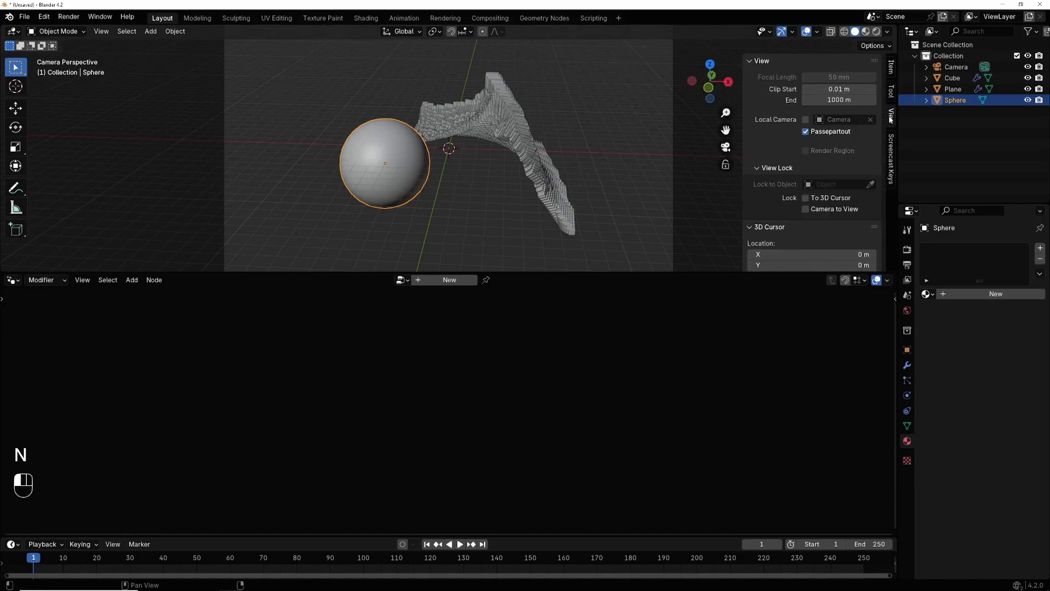
pyautogui.click(805, 210)
pyautogui.press('n')
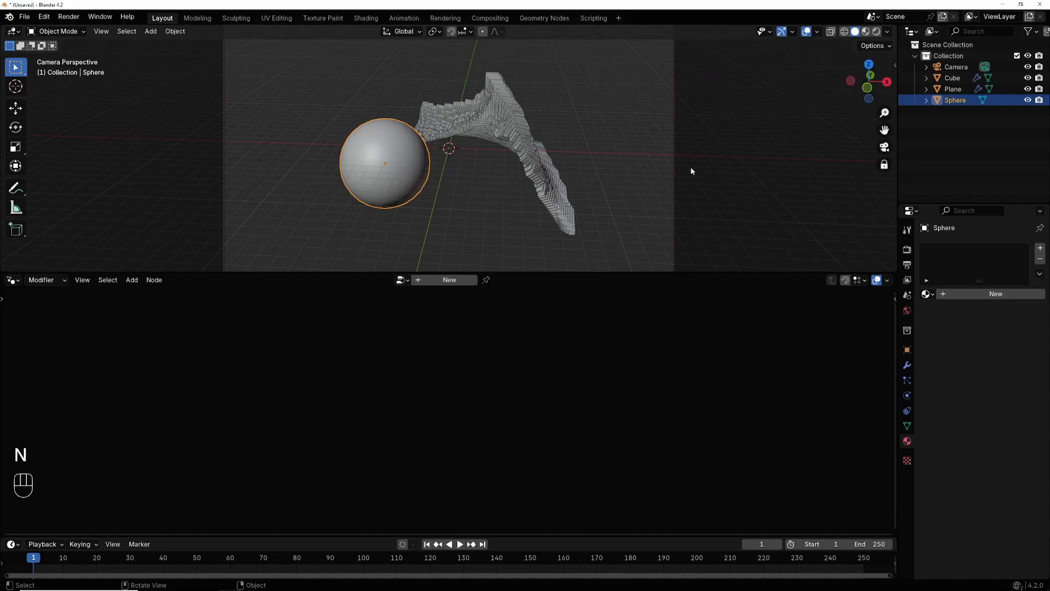
pyautogui.scroll(4, 602, 160)
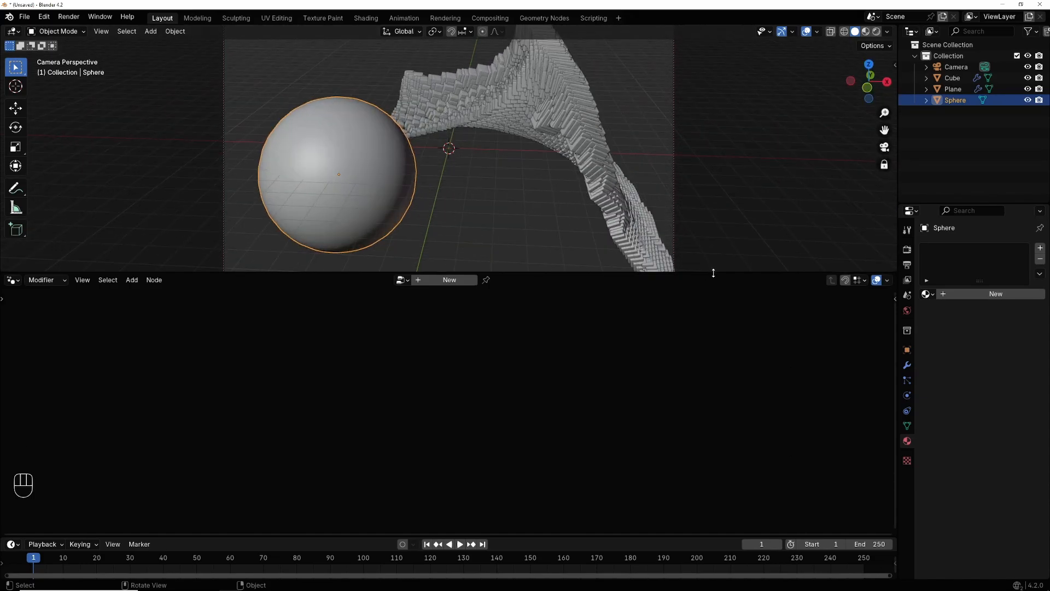
pyautogui.moveTo(713, 272); pyautogui.dragTo(714, 417)
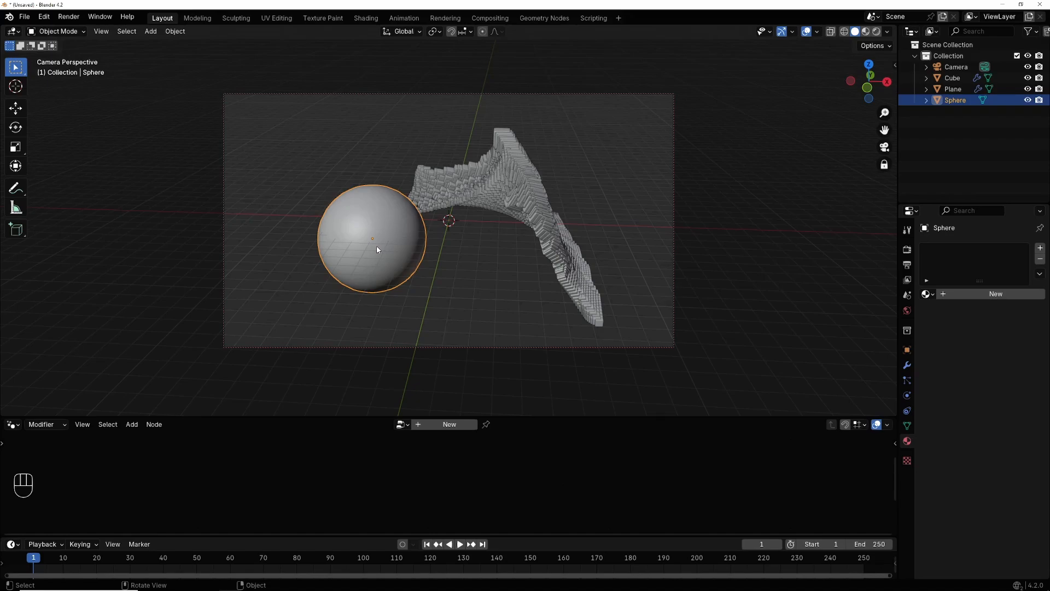
# Move the sphere out of the camera frame to about X -16.7 m and keyframe its location at frame 1.
pyautogui.press('g')
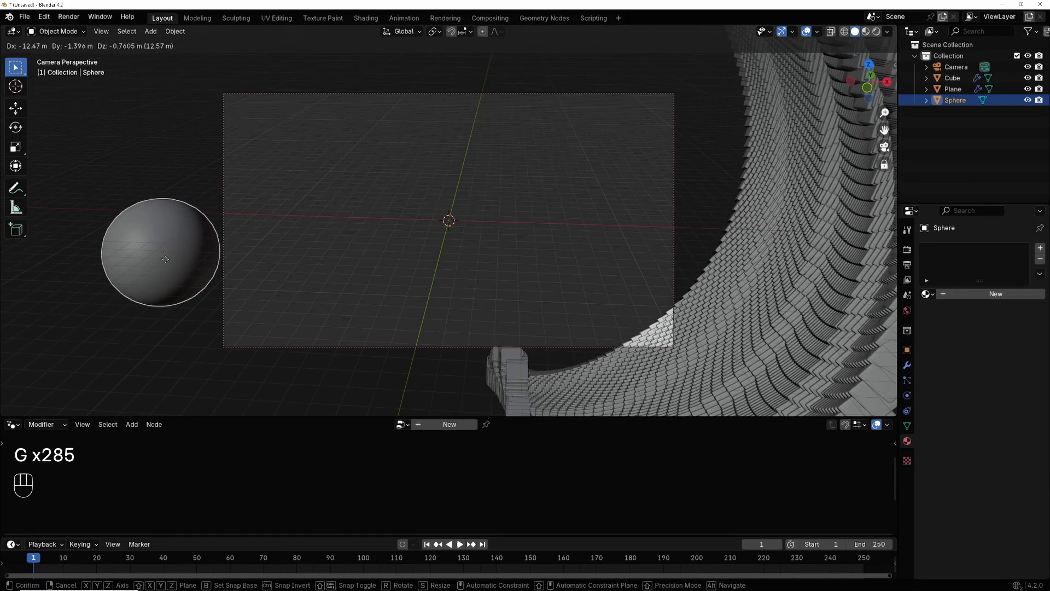
pyautogui.click(172, 261)
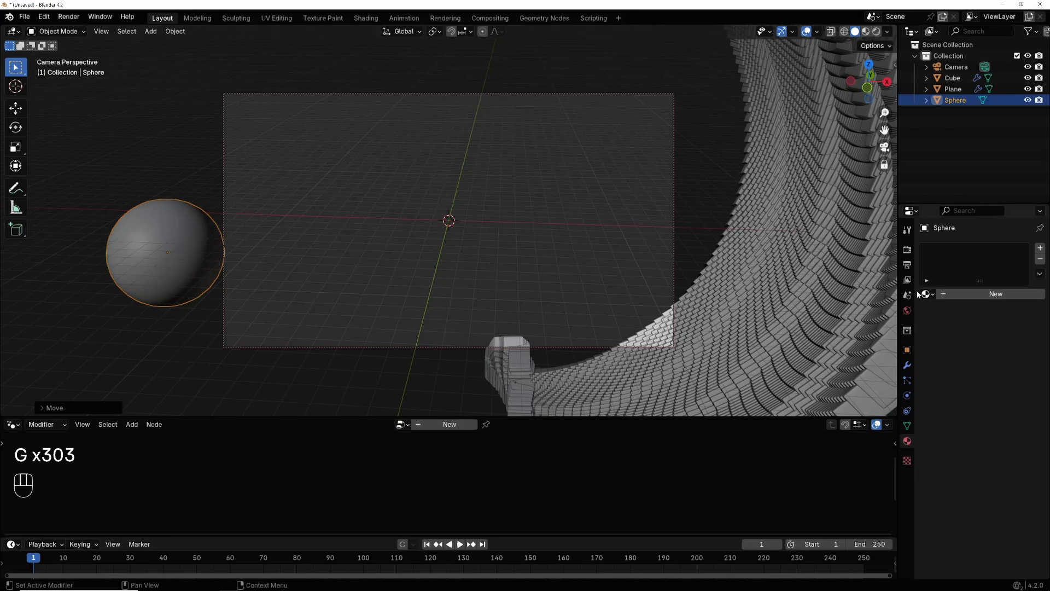
pyautogui.click(907, 351)
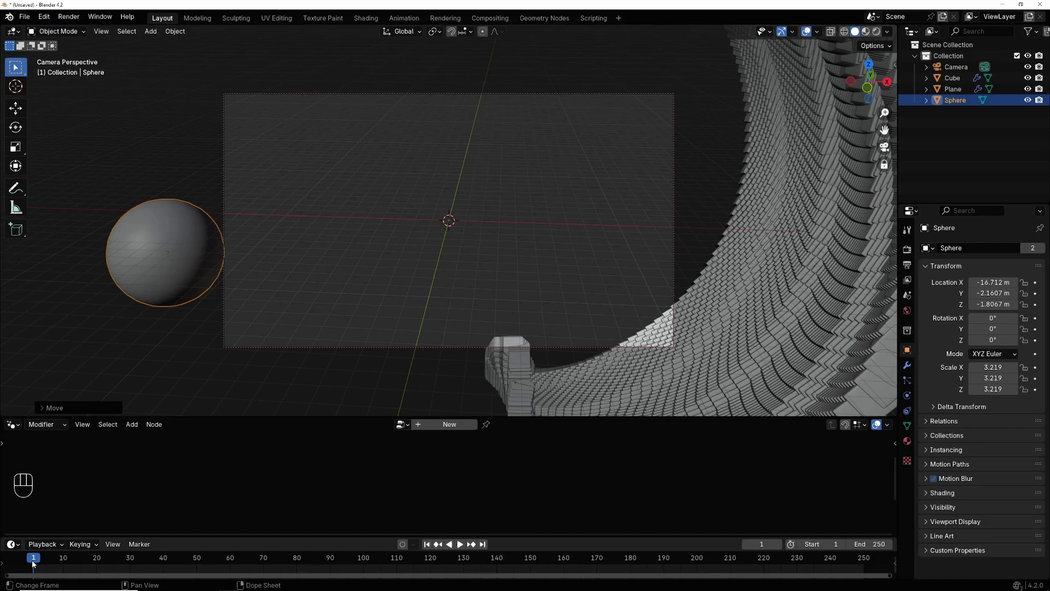
pyautogui.rightClick(984, 283)
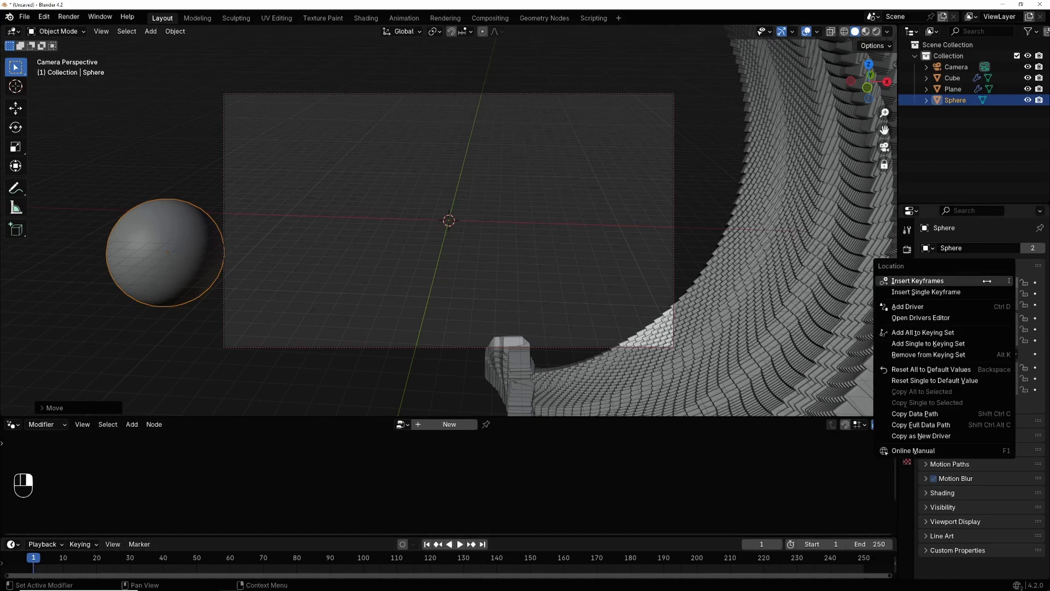
pyautogui.click(937, 282)
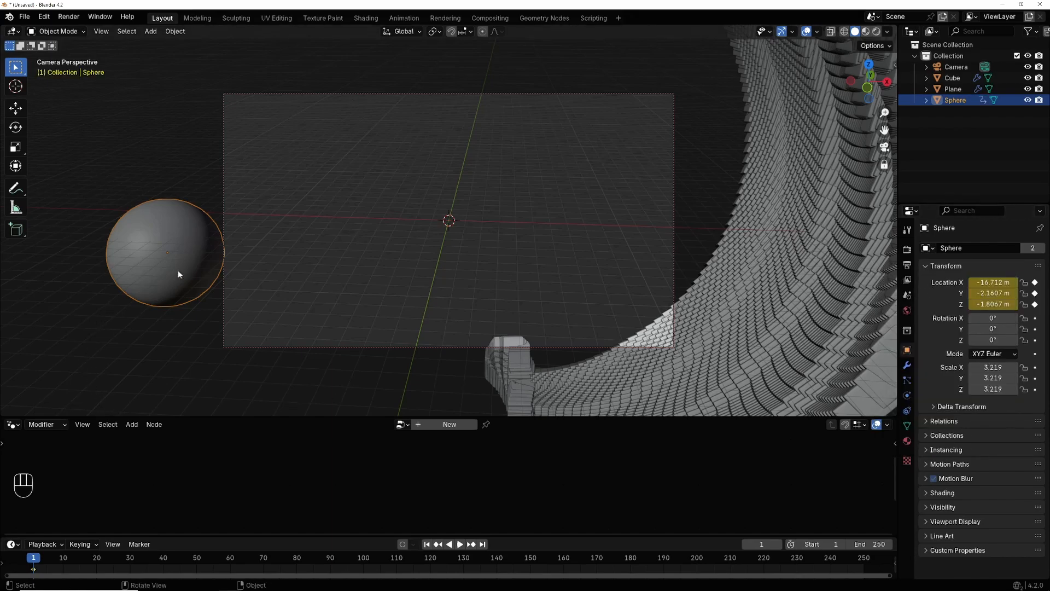
# At frame 250, move the sphere to about X 0.14, Y -0.18, Z -0.52 m and keyframe its location.
pyautogui.click(868, 561)
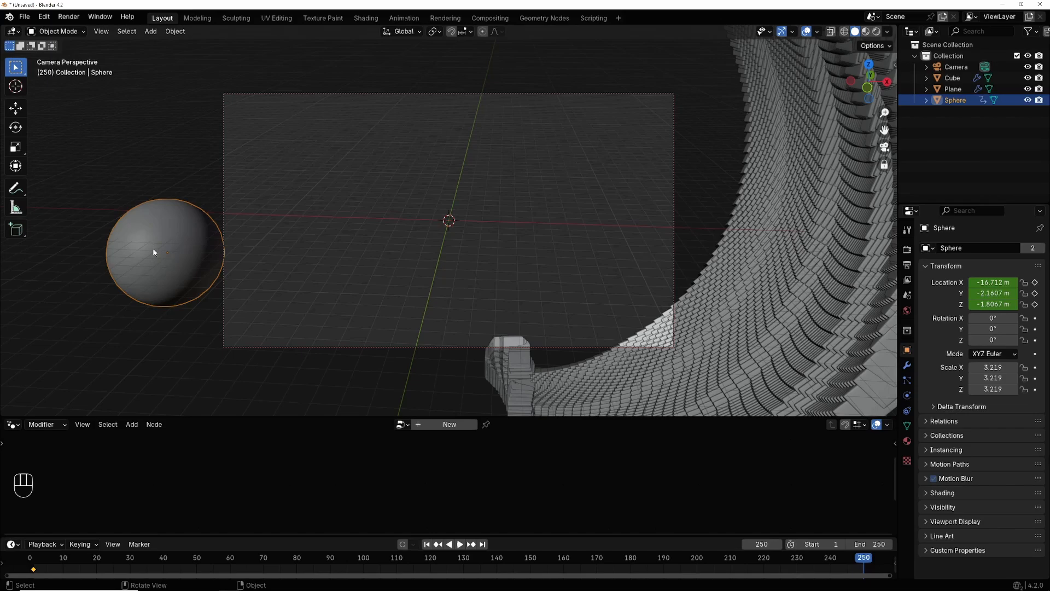
pyautogui.press('g')
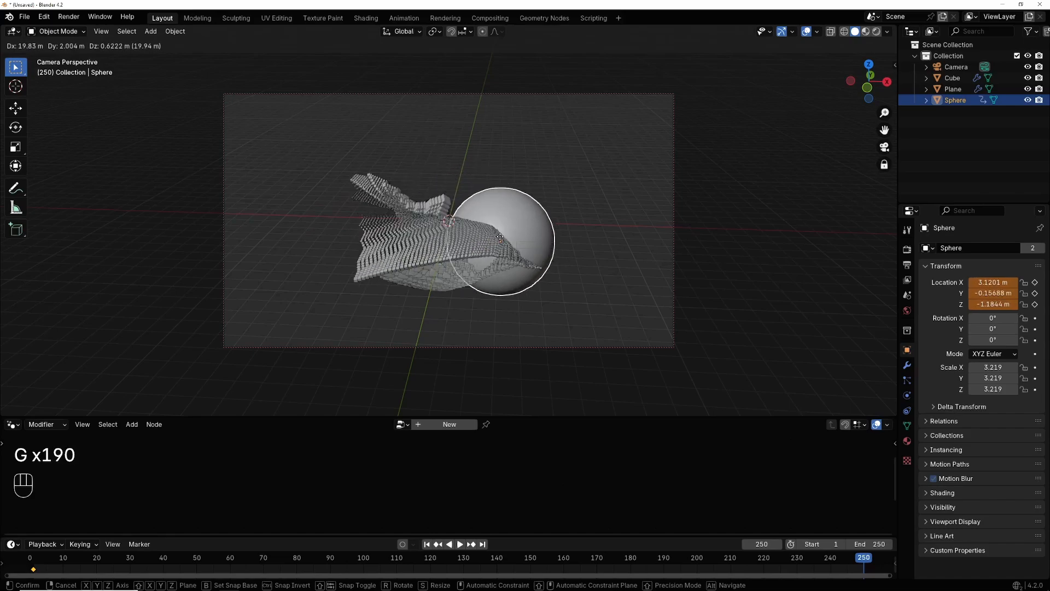
pyautogui.click(438, 229)
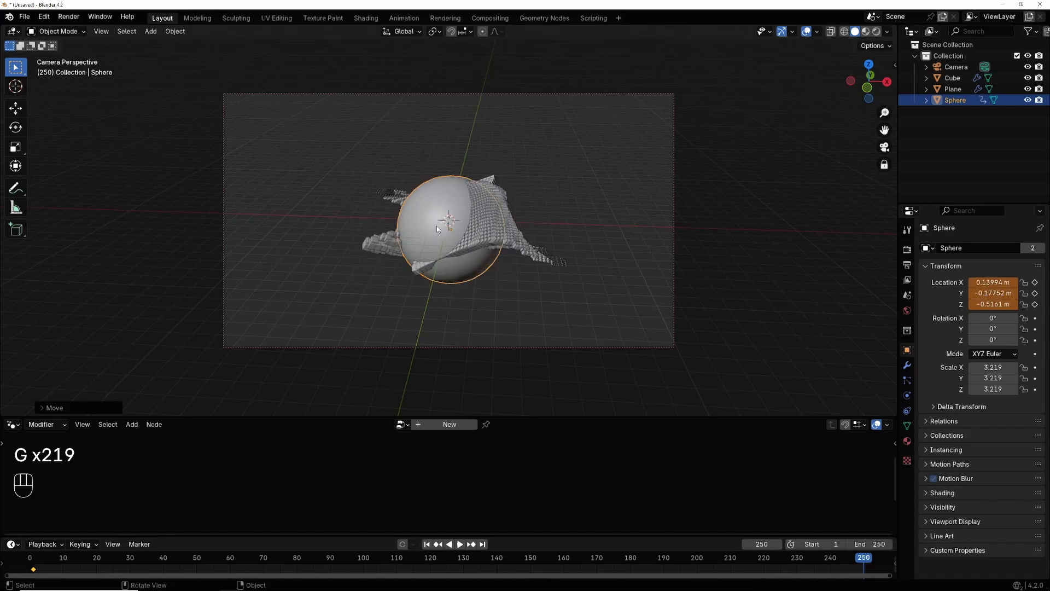
pyautogui.rightClick(986, 282)
pyautogui.click(959, 282)
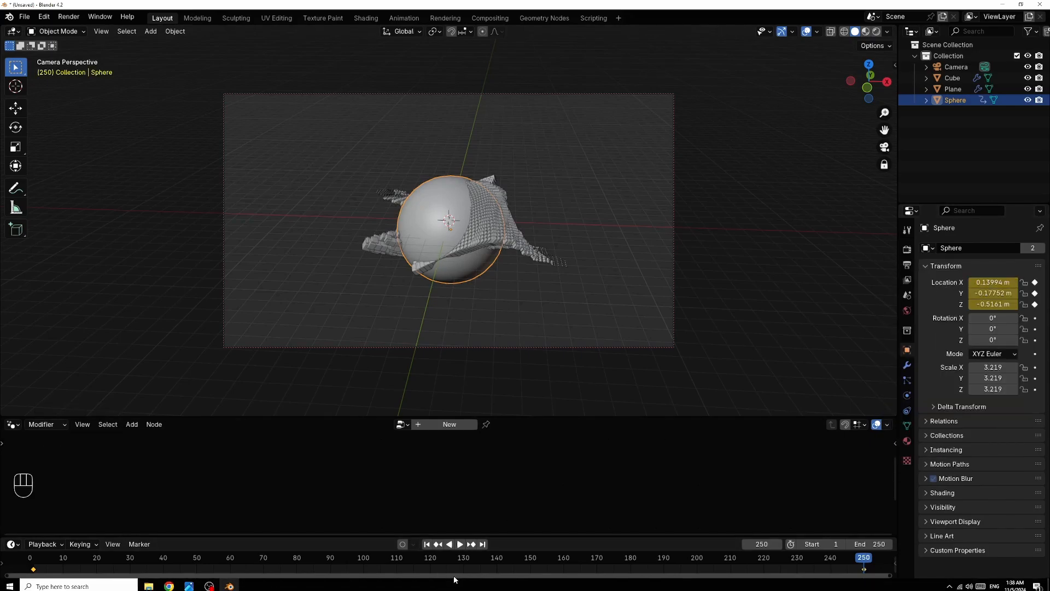
# Hide the sphere in the viewport and in renders, and preview the animation of the cube instances.
pyautogui.click(1028, 101)
pyautogui.click(1039, 100)
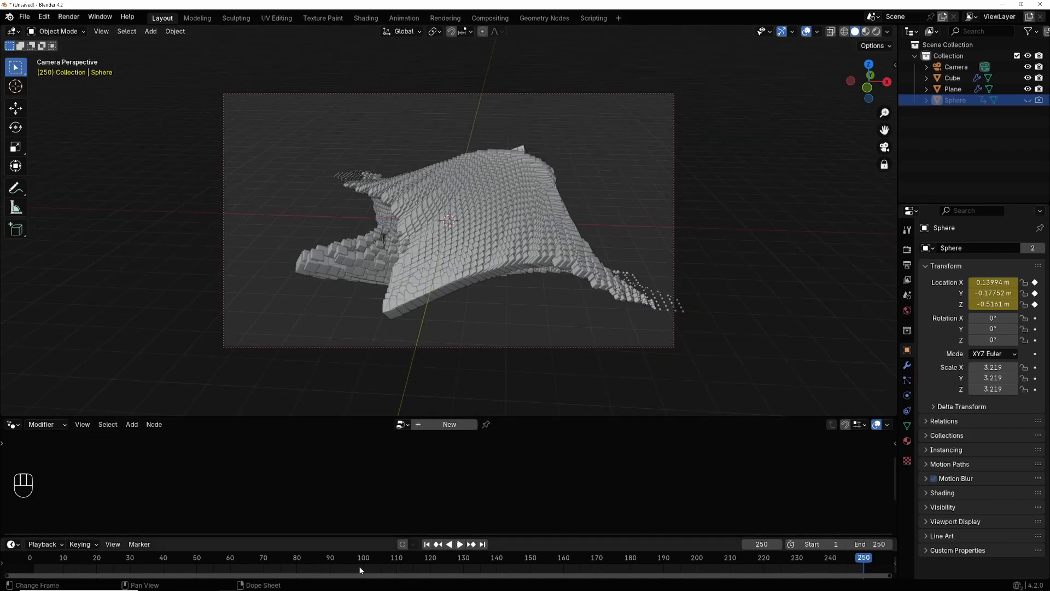
pyautogui.click(460, 544)
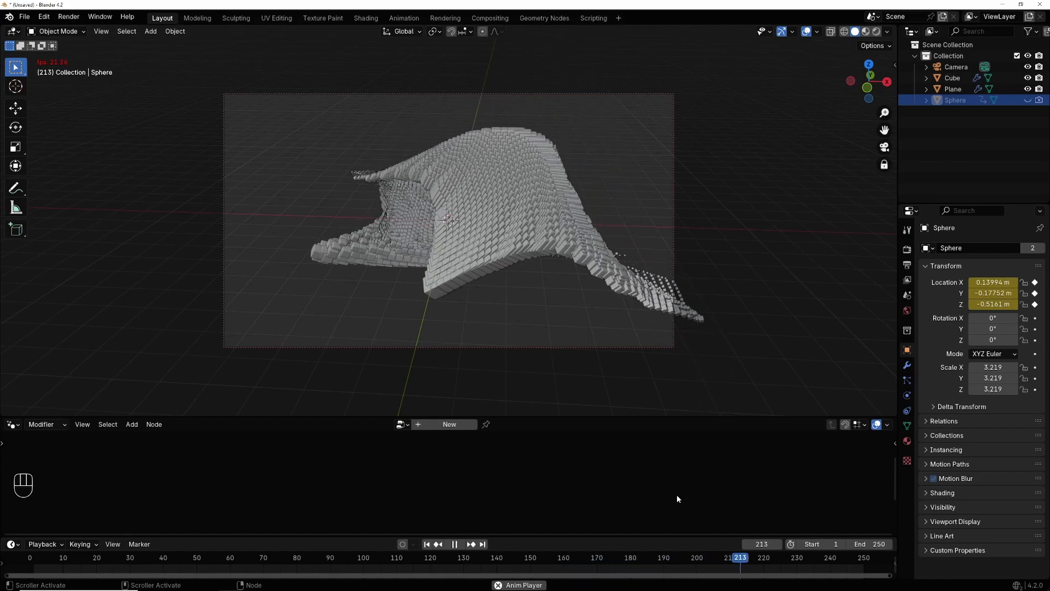
pyautogui.click(456, 545)
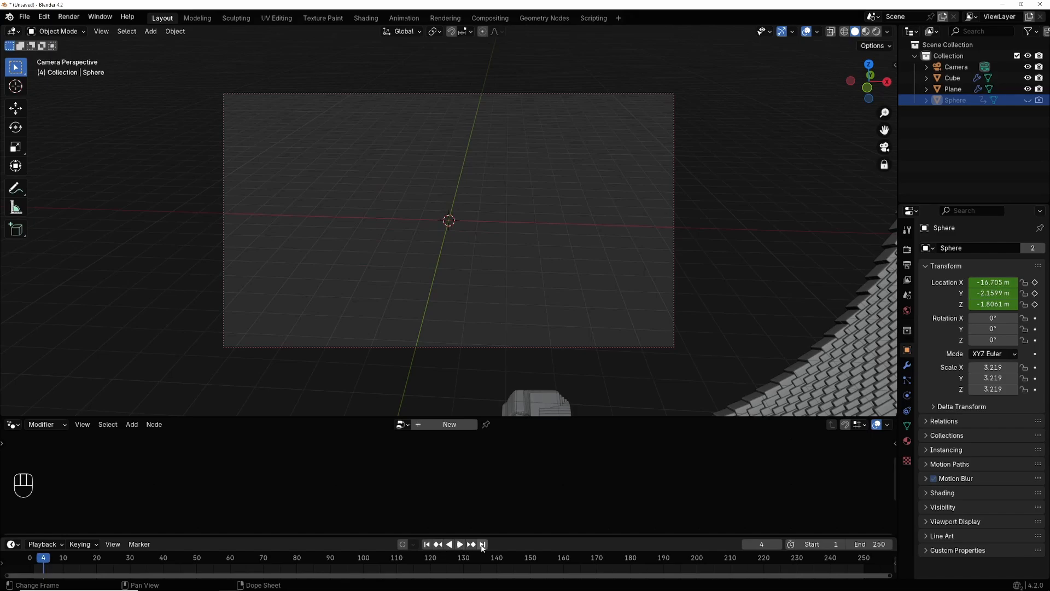
# Reframe the camera on the cube shape at the last frame and play the animation again.
pyautogui.click(482, 545)
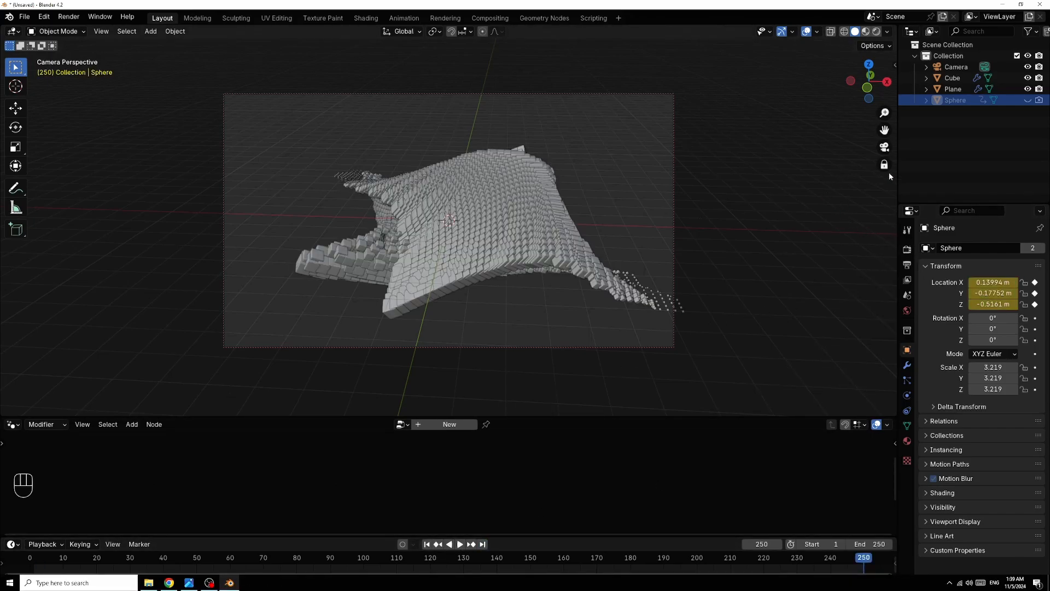
pyautogui.moveTo(885, 130); pyautogui.dragTo(853, 121)
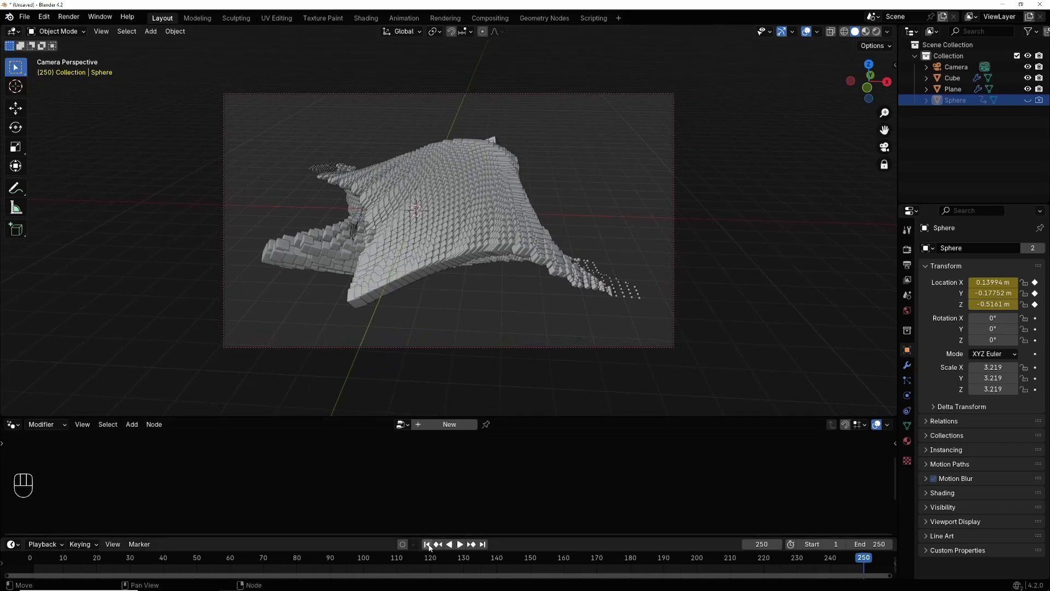
pyautogui.click(460, 544)
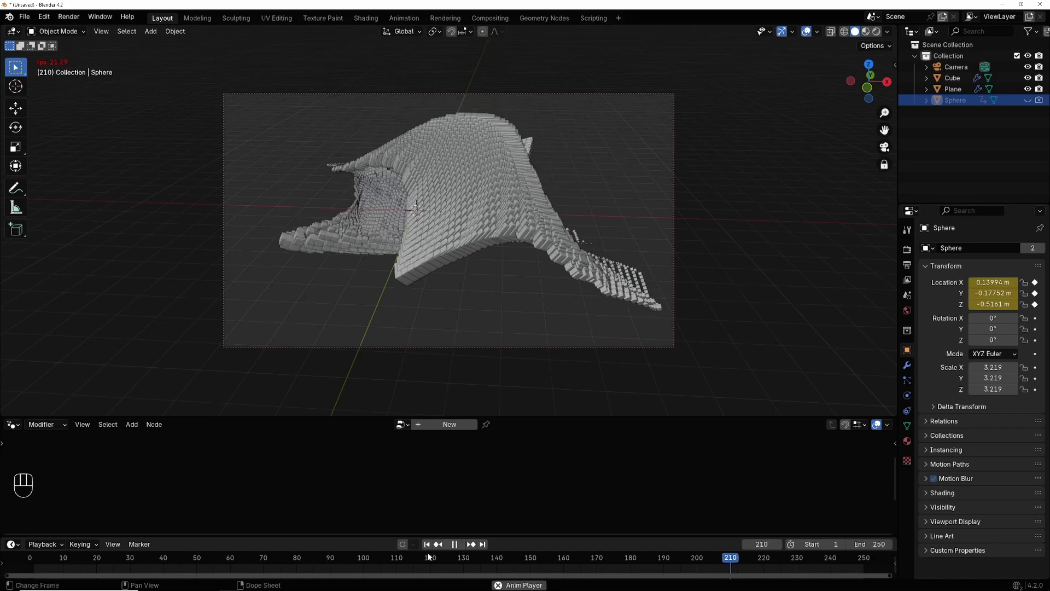
# Stop the playback, add a mesh plane at the origin and scale it up to about 15.9.
pyautogui.click(455, 545)
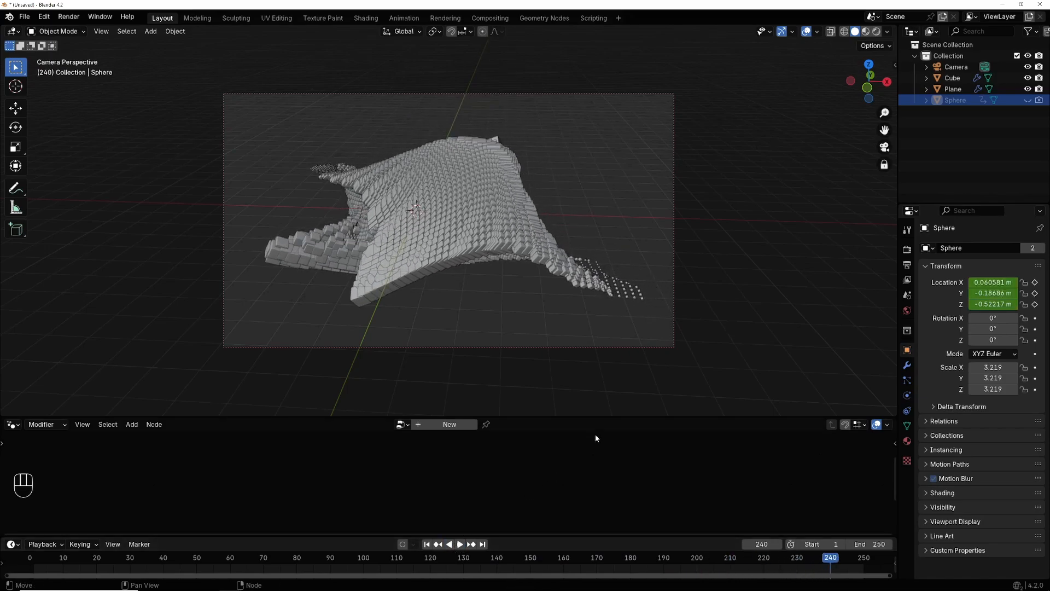
pyautogui.moveTo(557, 416); pyautogui.dragTo(556, 427)
pyautogui.click(151, 32)
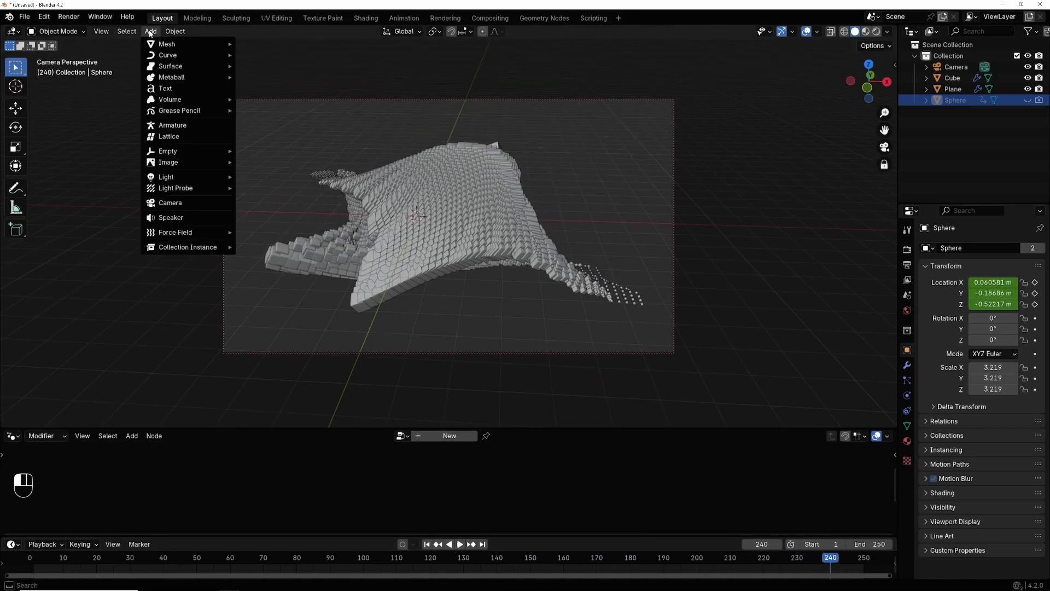
pyautogui.moveTo(164, 44)
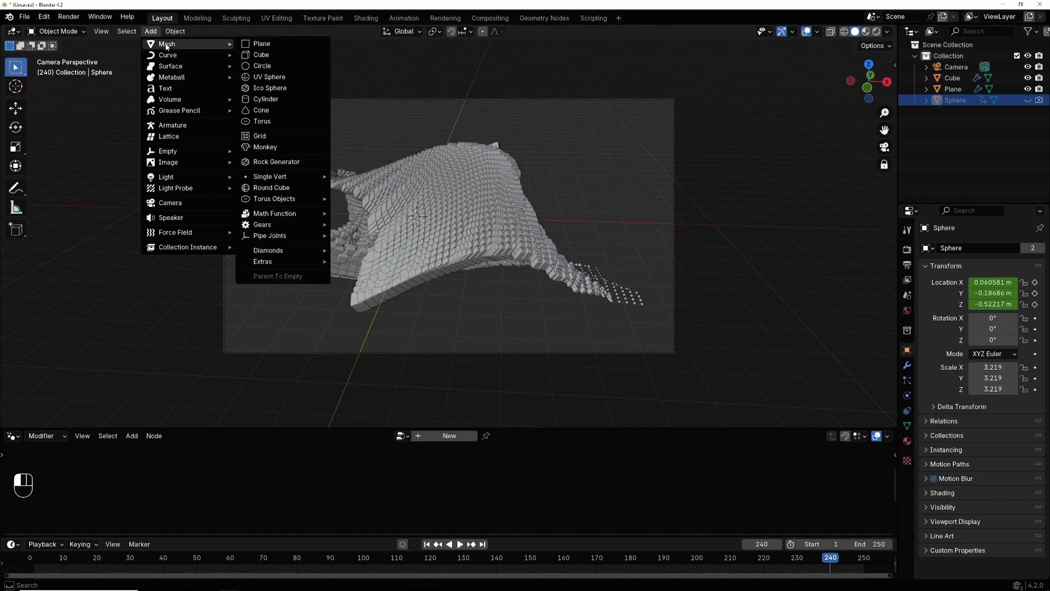
pyautogui.click(285, 47)
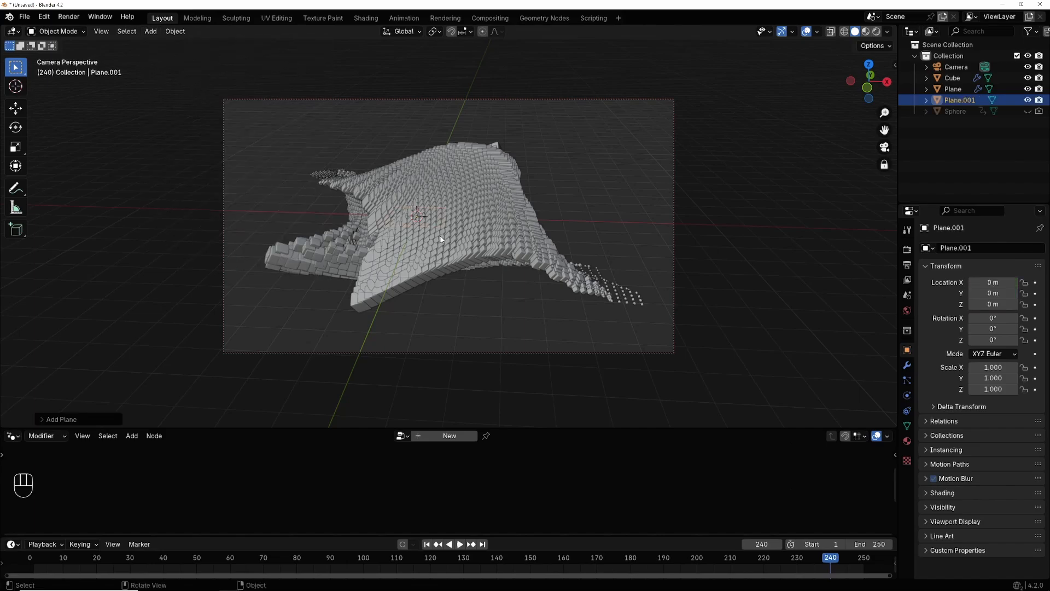
pyautogui.press('s')
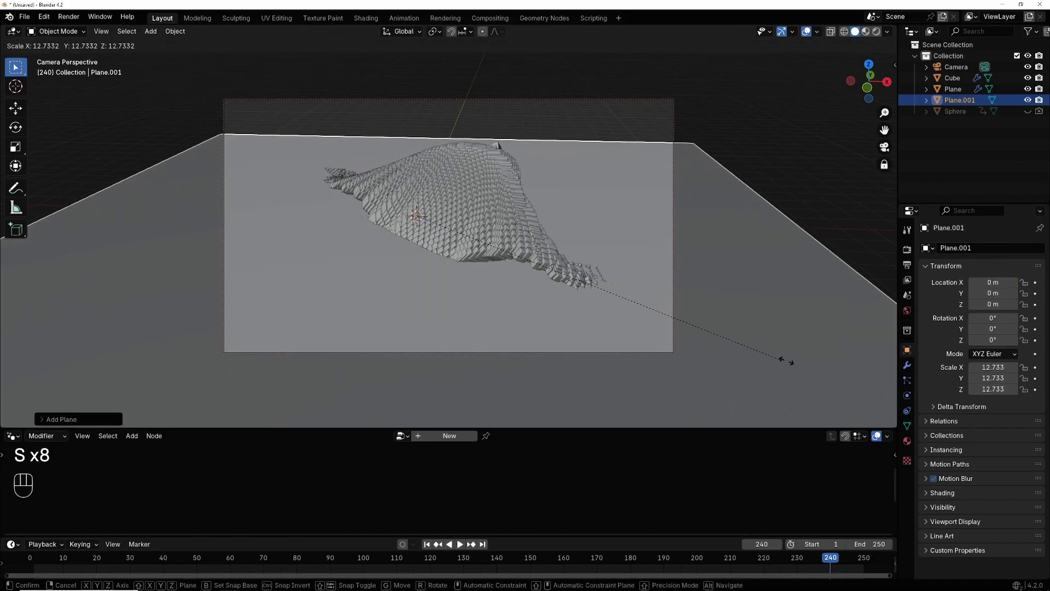
pyautogui.click(885, 366)
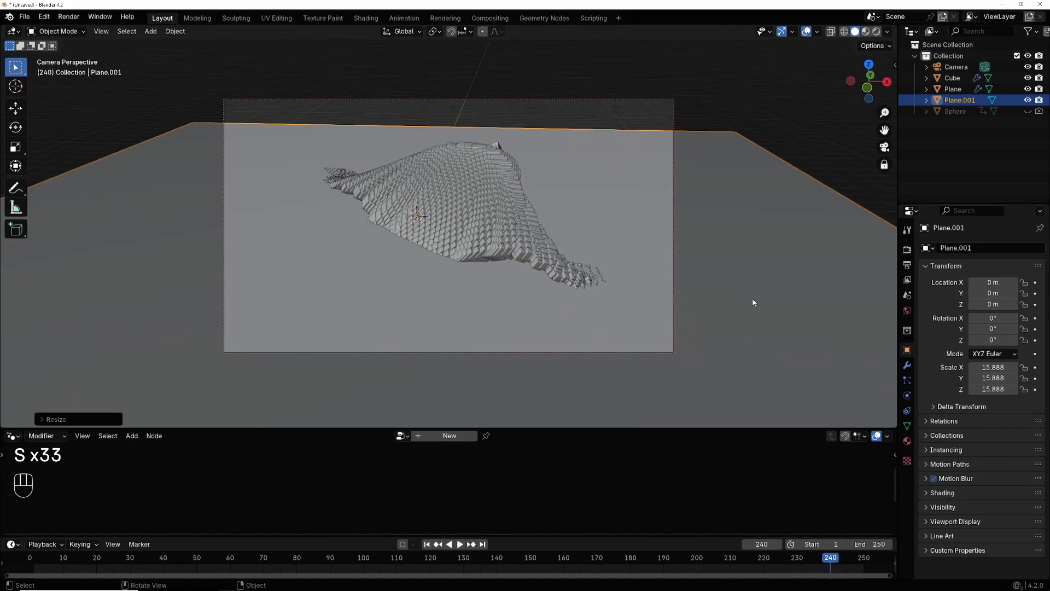
# Lower the new large plane along Z to about -2.79 m, beneath the cube shape.
pyautogui.press('g')
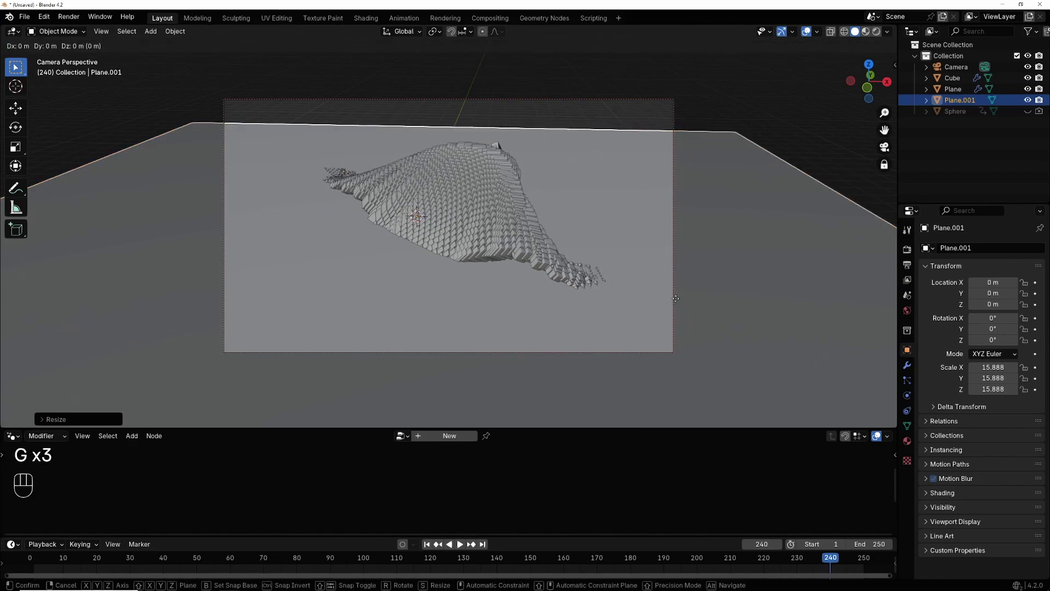
pyautogui.press('z')
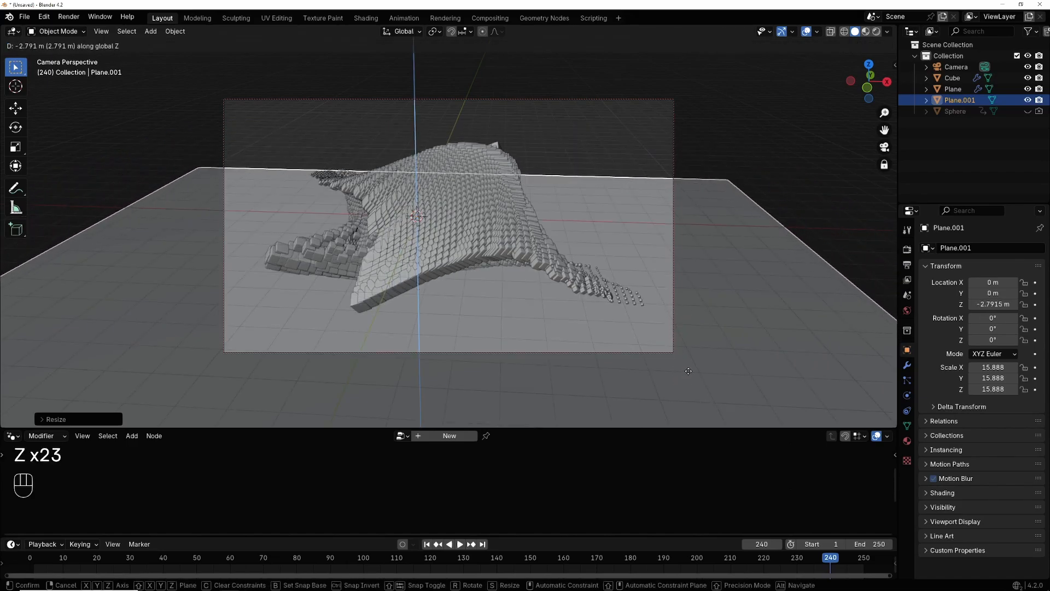
pyautogui.click(632, 266)
# Extrude the floor plane's rear edge upward along Z into a tall backdrop wall and return to Object Mode.
pyautogui.click(65, 32)
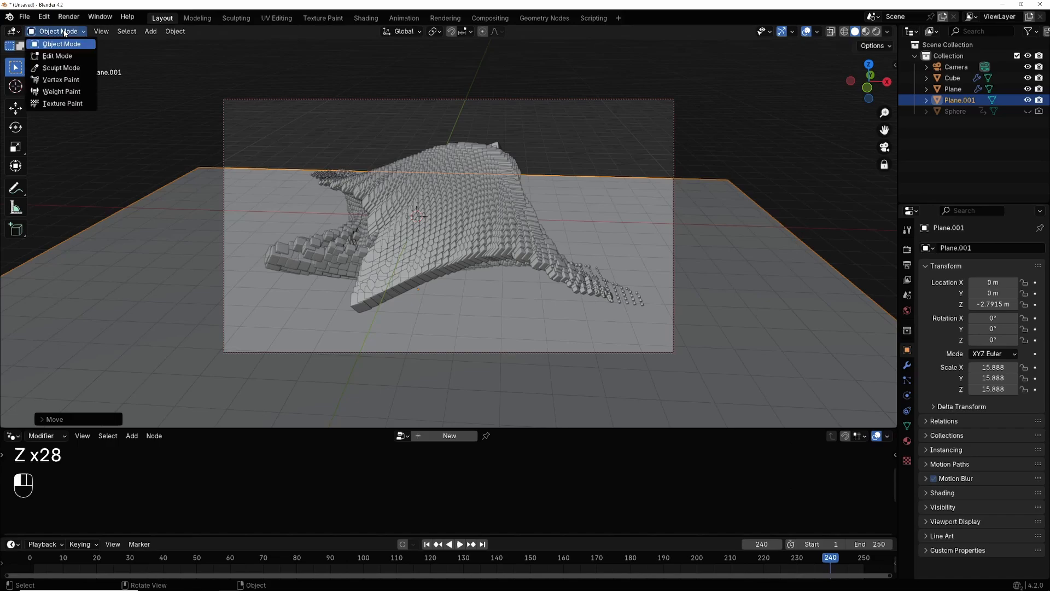
pyautogui.click(57, 57)
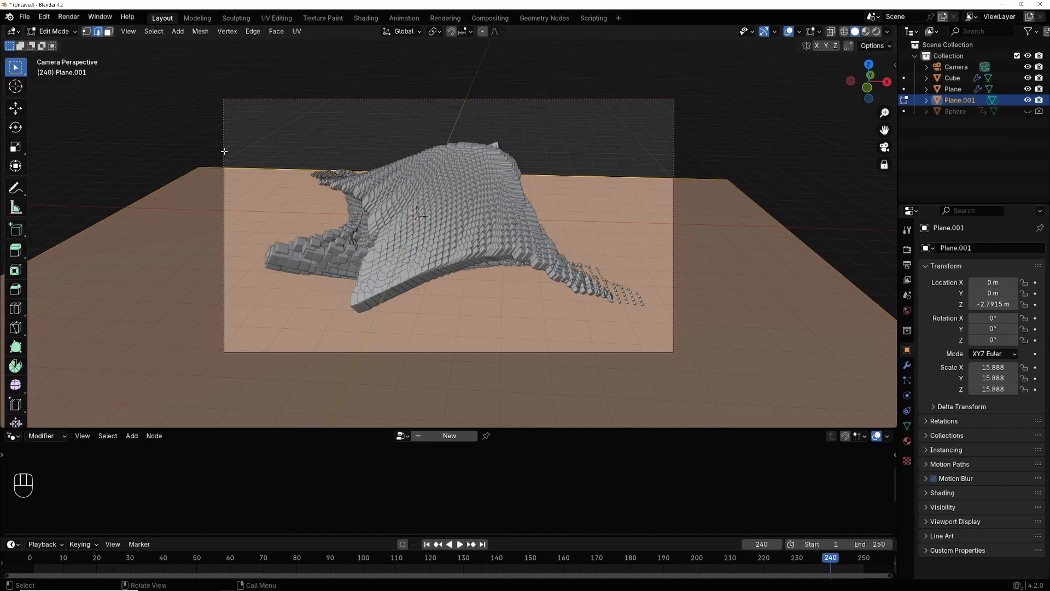
pyautogui.click(265, 169)
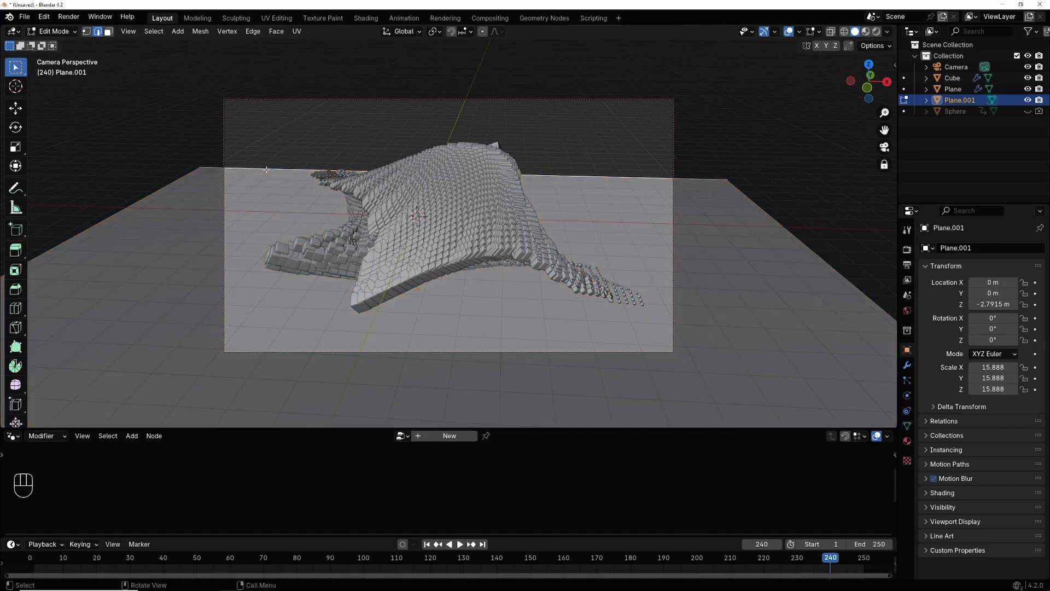
pyautogui.scroll(-4, 821, 186)
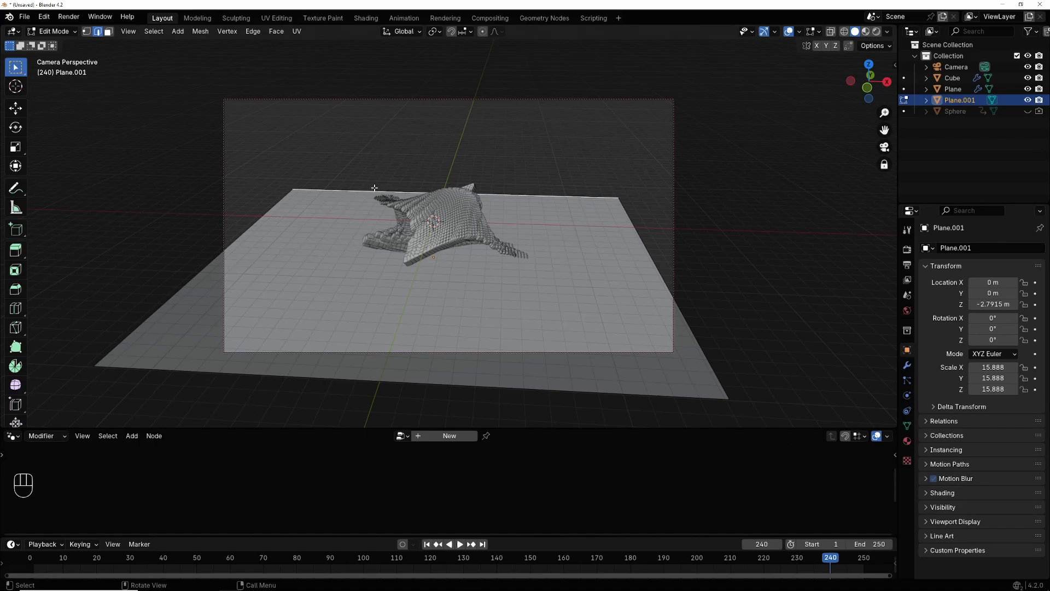
pyautogui.press('e')
pyautogui.press('z')
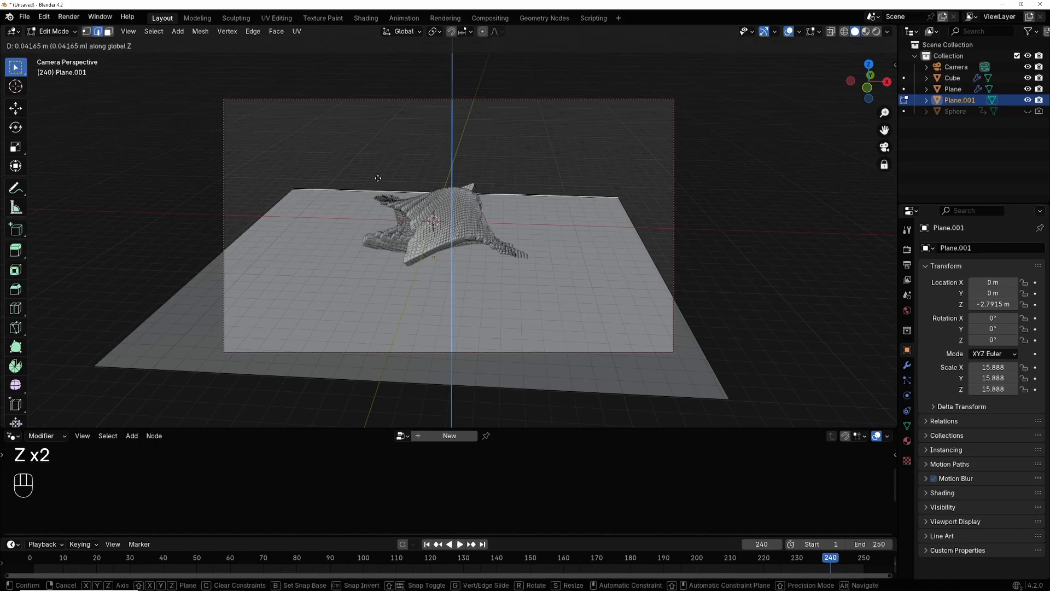
pyautogui.click(400, 411)
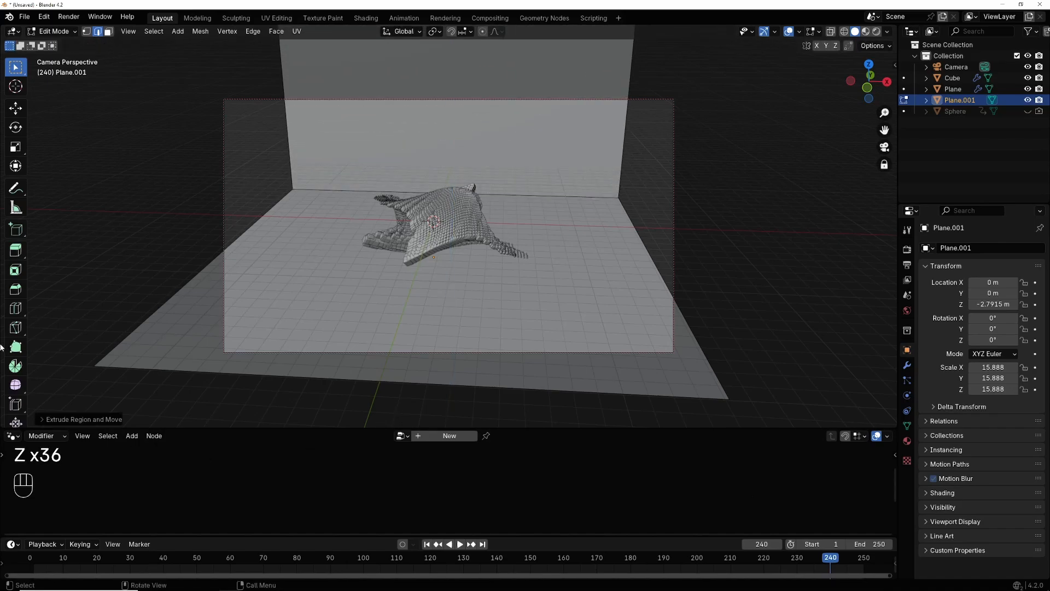
pyautogui.click(57, 33)
pyautogui.click(52, 36)
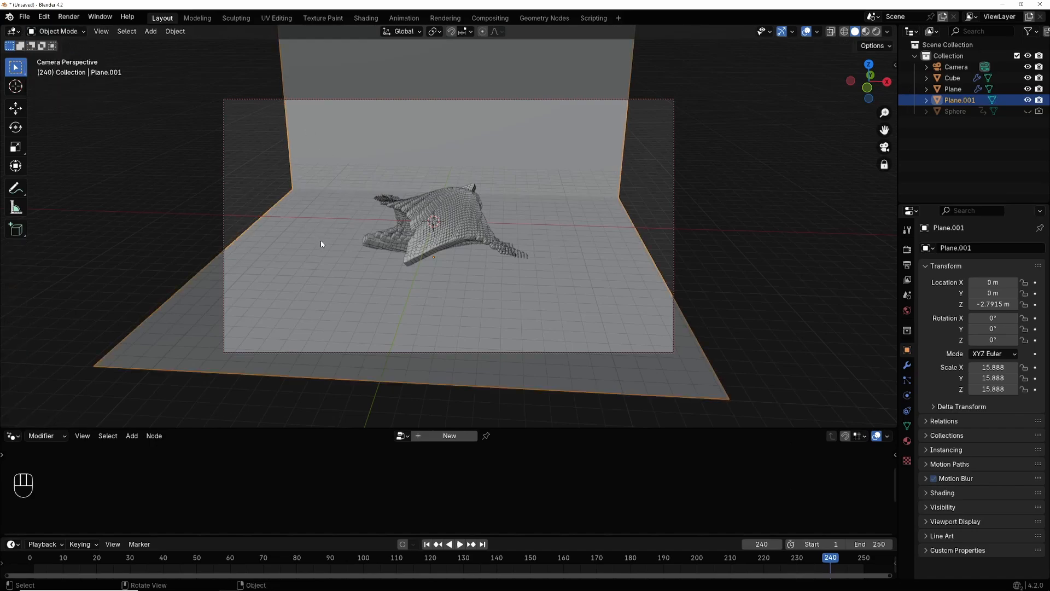
# Apply the backdrop's scale and add a Bevel modifier with an amount of 4.87 m and 27 segments.
pyautogui.hotkey('ctrl', 'a')
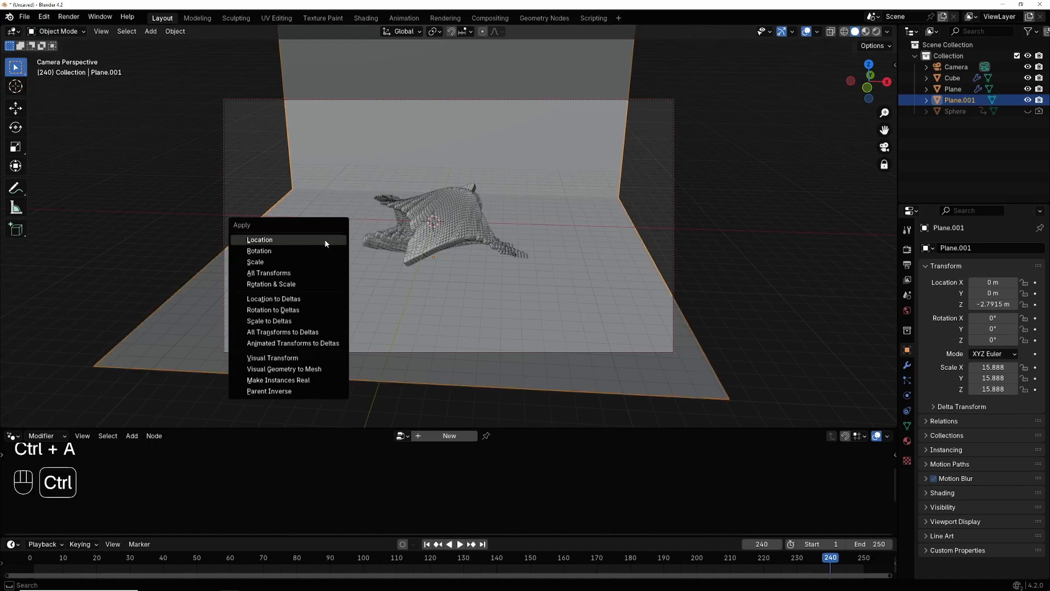
pyautogui.click(302, 261)
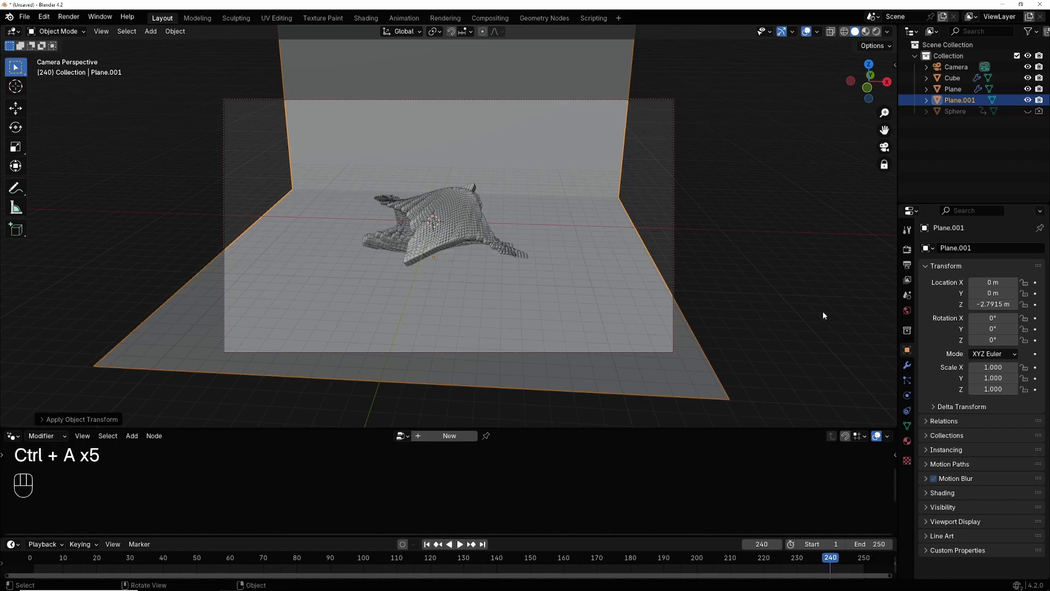
pyautogui.click(907, 364)
pyautogui.click(968, 250)
pyautogui.moveTo(967, 249)
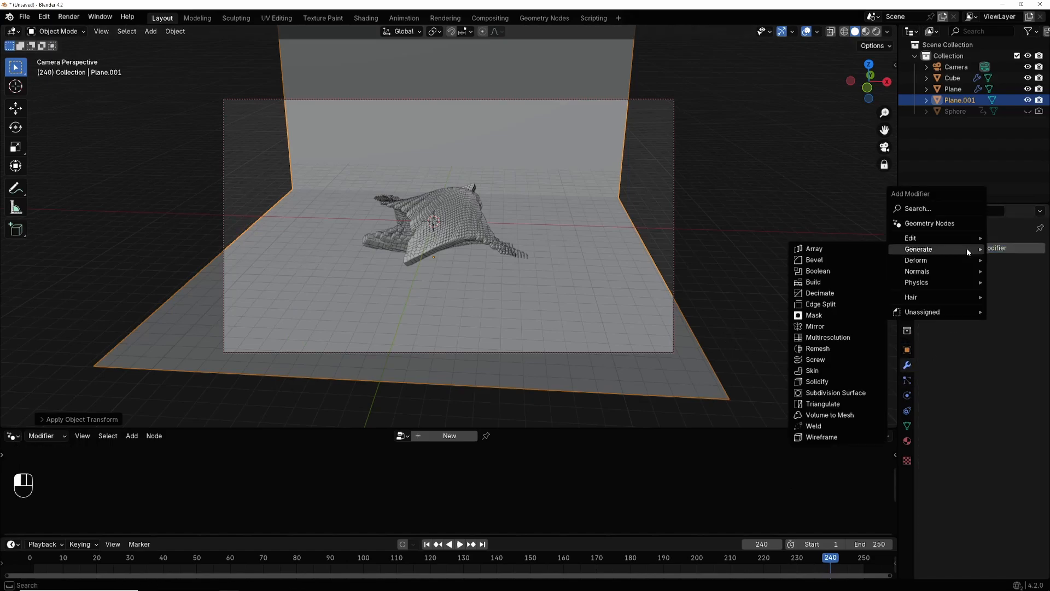
pyautogui.click(828, 258)
pyautogui.moveTo(995, 308)
pyautogui.mouseDown()
pyautogui.moveTo(1035, 308)
pyautogui.moveTo(1007, 322)
pyautogui.moveTo(1017, 322)
pyautogui.mouseUp()
# Shade the bevelled backdrop smooth.
pyautogui.rightClick(507, 146)
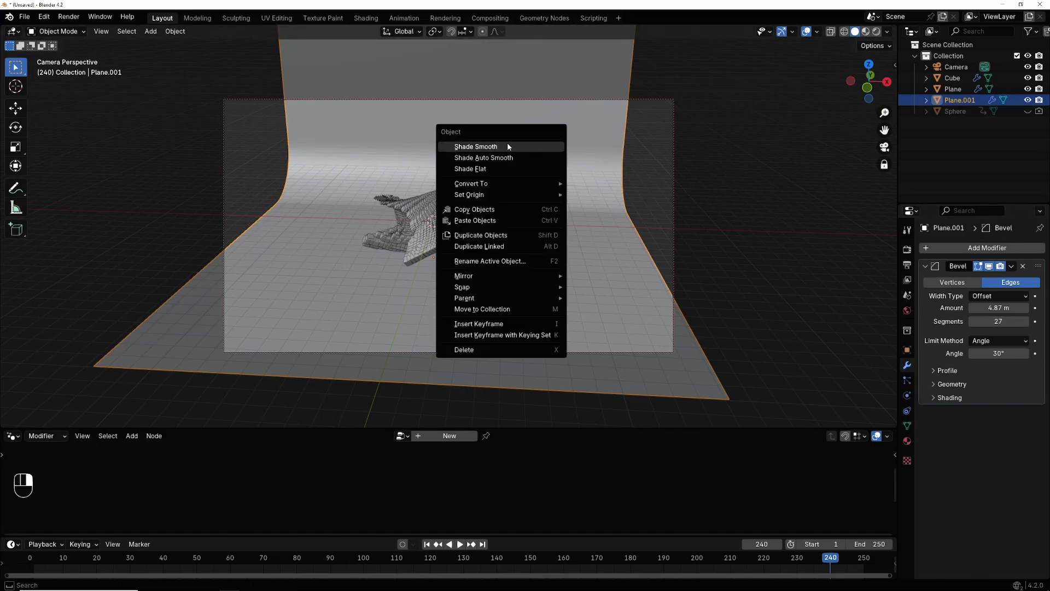
pyautogui.click(492, 147)
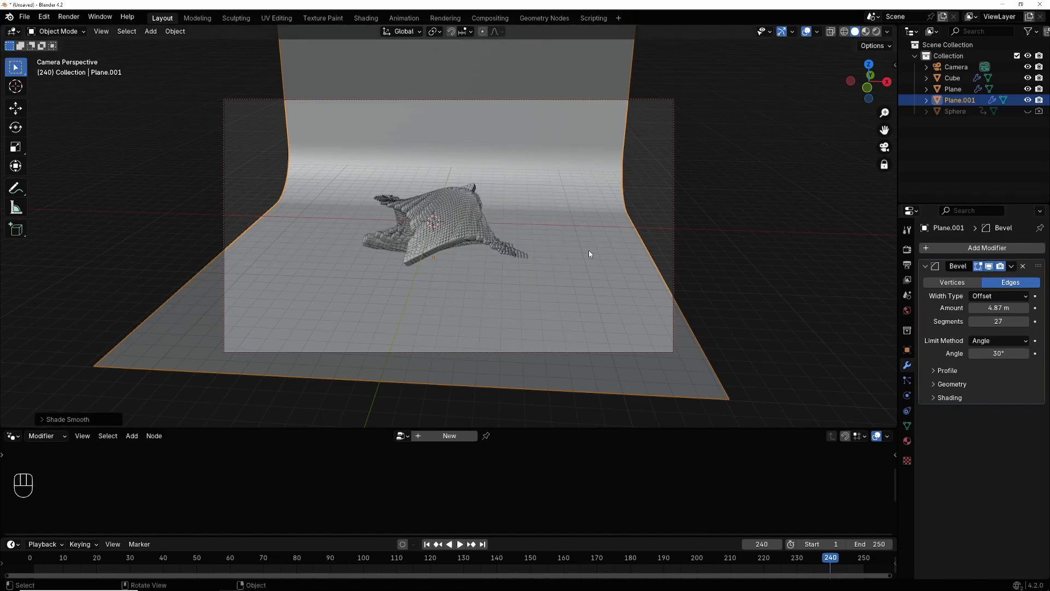
pyautogui.scroll(5, 589, 253)
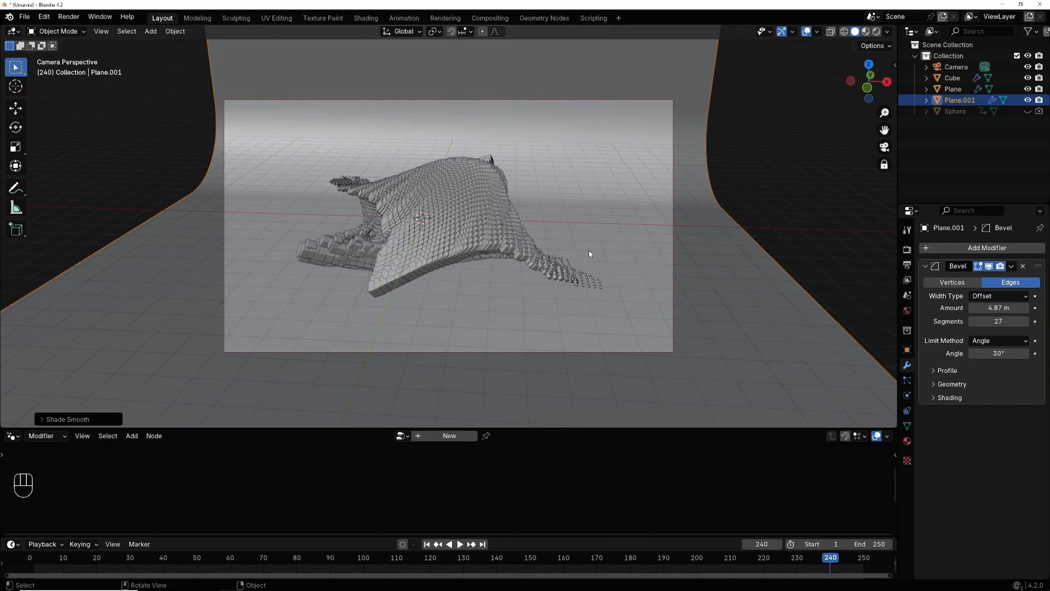
pyautogui.scroll(2, 589, 253)
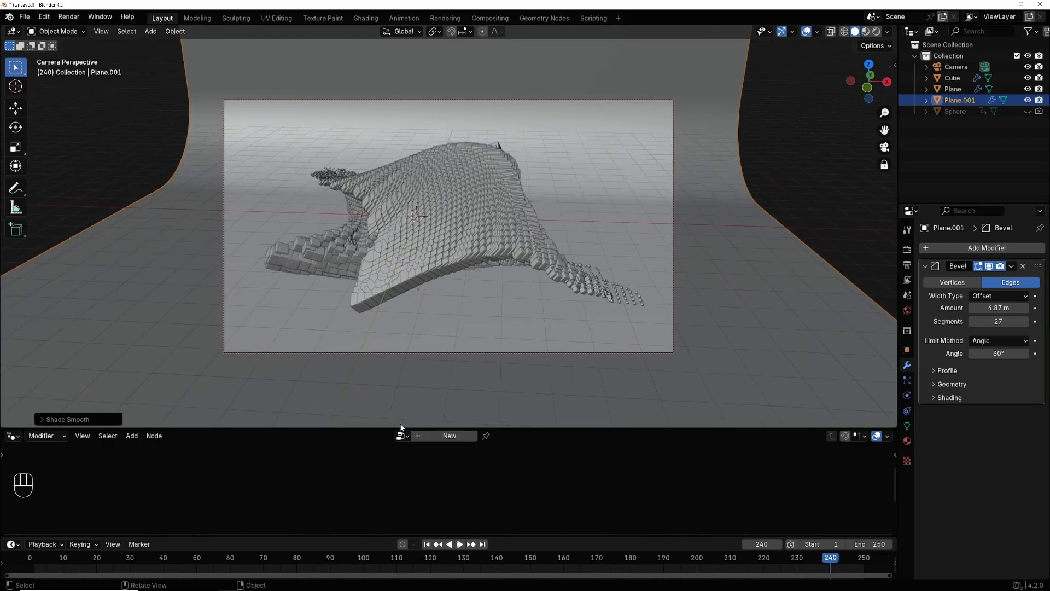
# Enlarge the node area, switch it to the Shader Editor and create a new material for the backdrop.
pyautogui.moveTo(382, 428); pyautogui.dragTo(411, 264)
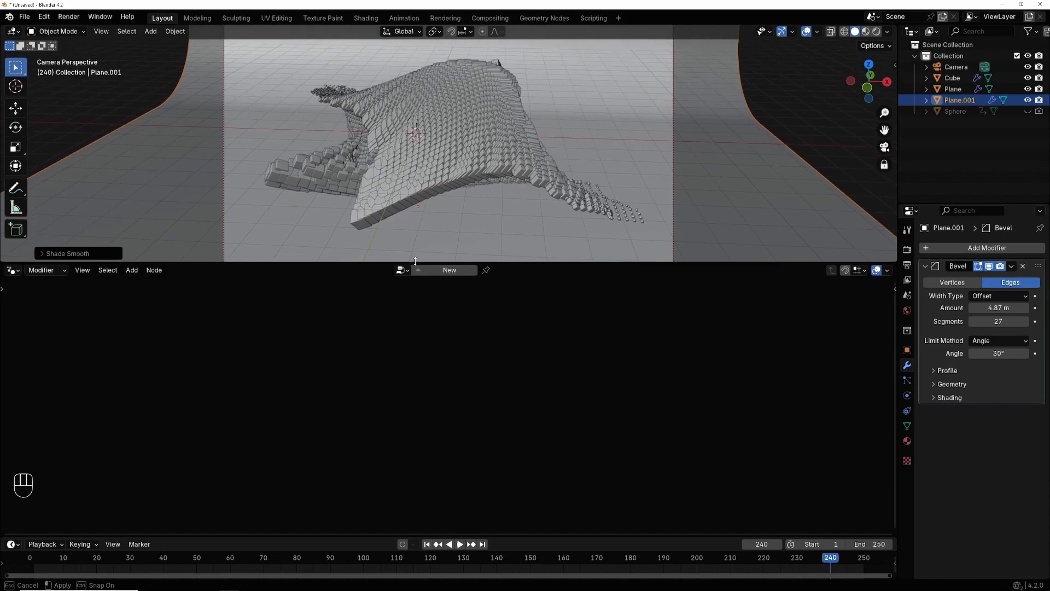
pyautogui.click(518, 228)
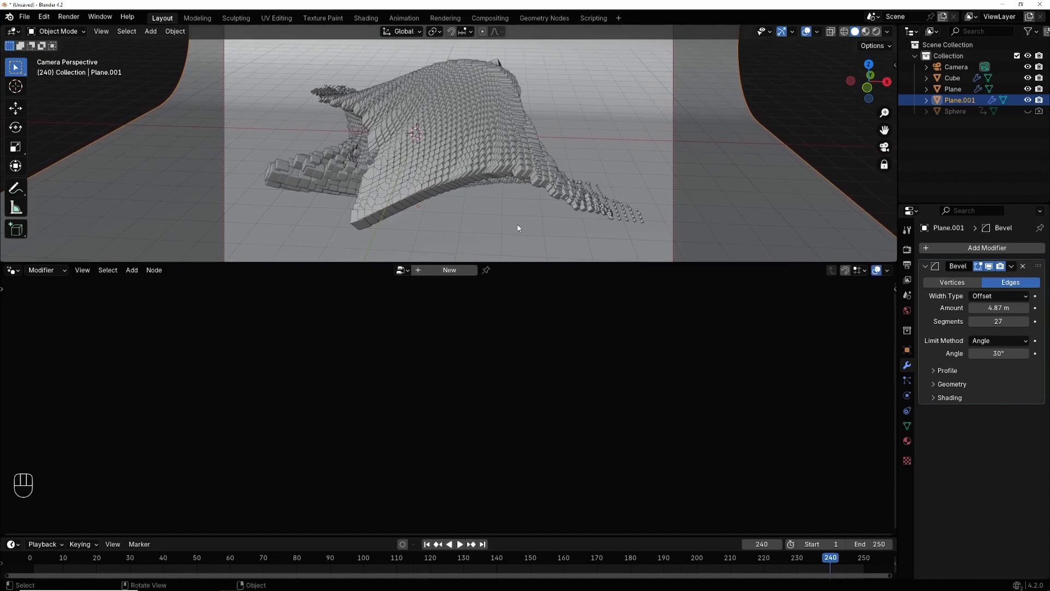
pyautogui.click(448, 271)
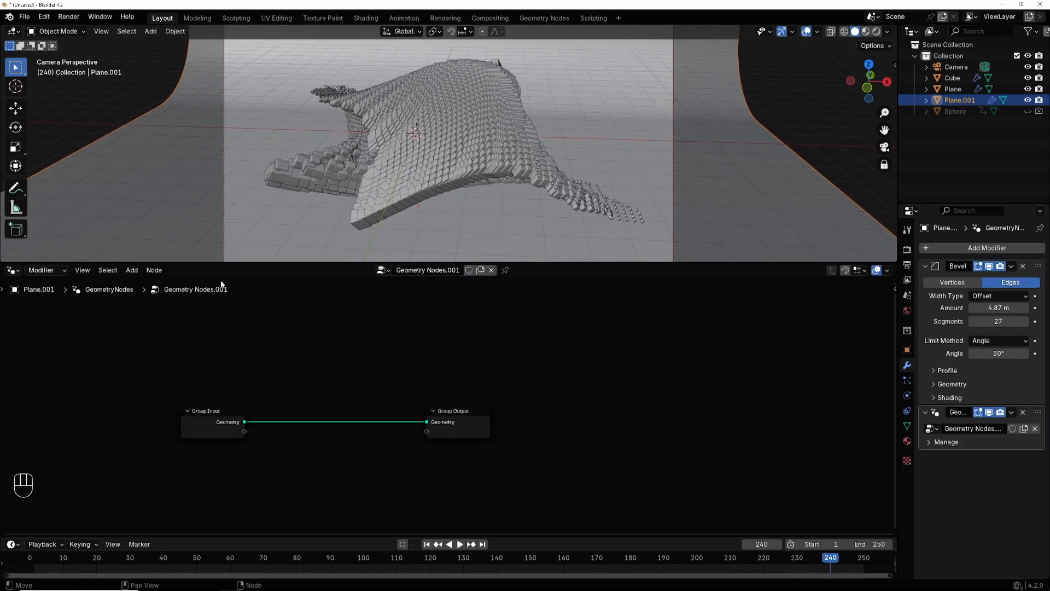
pyautogui.click(16, 271)
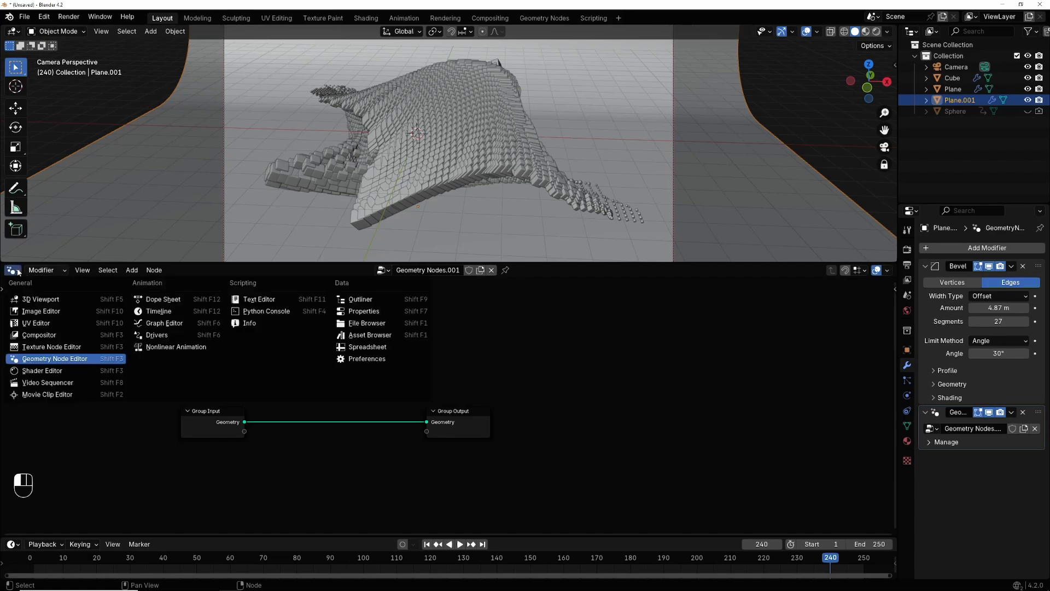
pyautogui.click(37, 372)
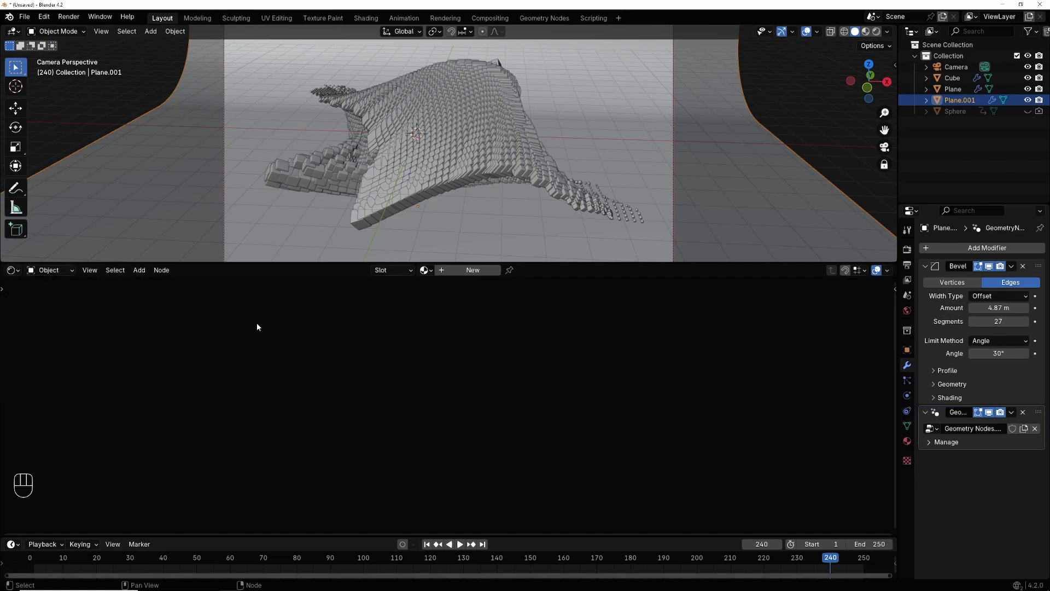
pyautogui.click(470, 269)
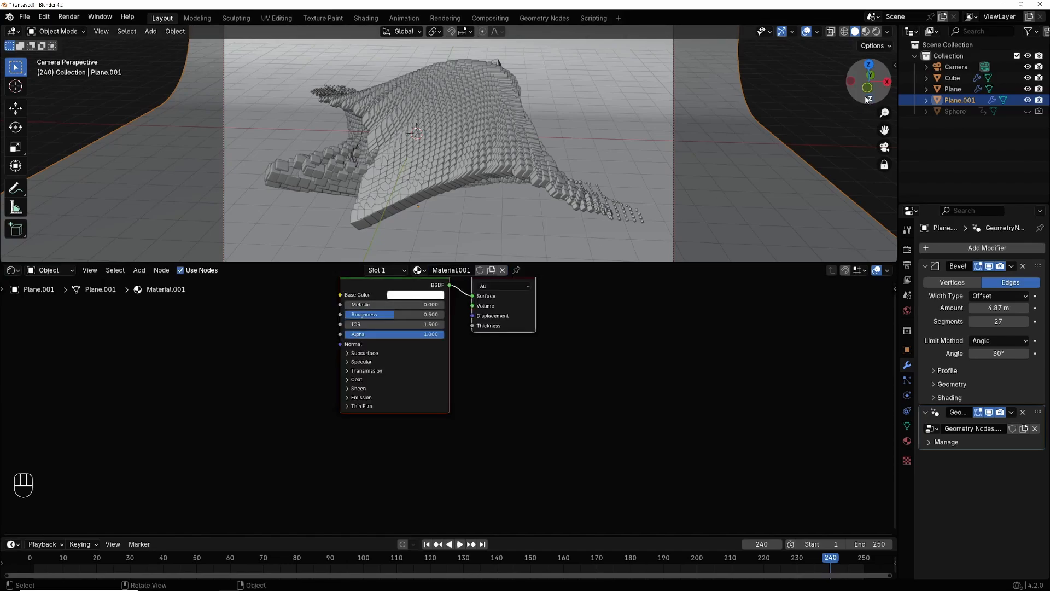
# Display the viewport in rendered shading, lit by the preview HDRI instead of the scene's own lighting.
pyautogui.click(876, 31)
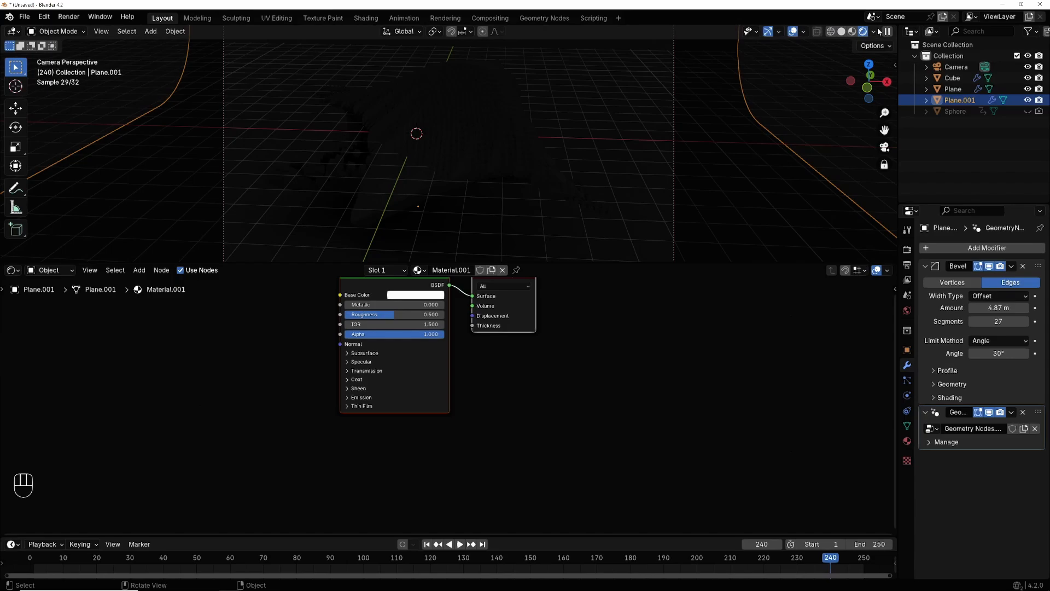
pyautogui.click(874, 31)
pyautogui.click(812, 120)
pyautogui.click(812, 131)
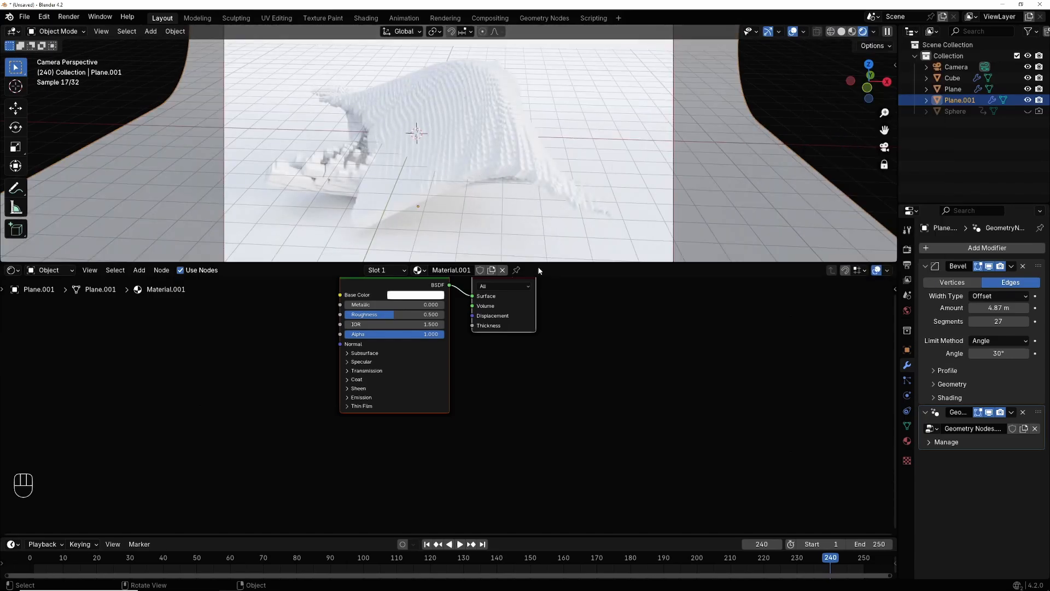
# Set the backdrop material's roughness to about 0.209 and its specular IOR level to 1.000.
pyautogui.moveTo(421, 314); pyautogui.dragTo(398, 314)
pyautogui.click(349, 362)
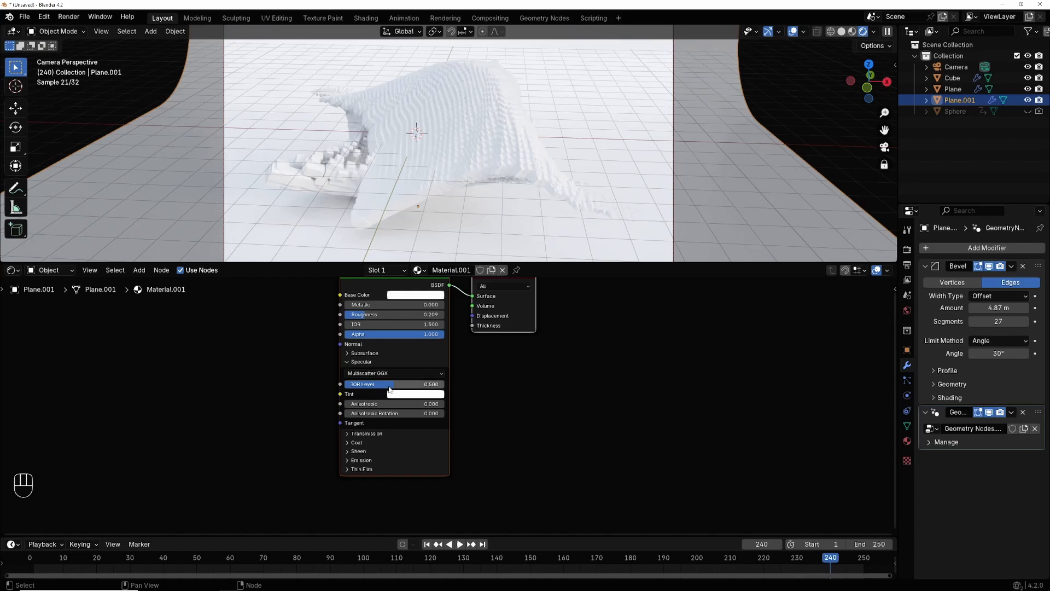
pyautogui.moveTo(386, 382); pyautogui.dragTo(445, 387)
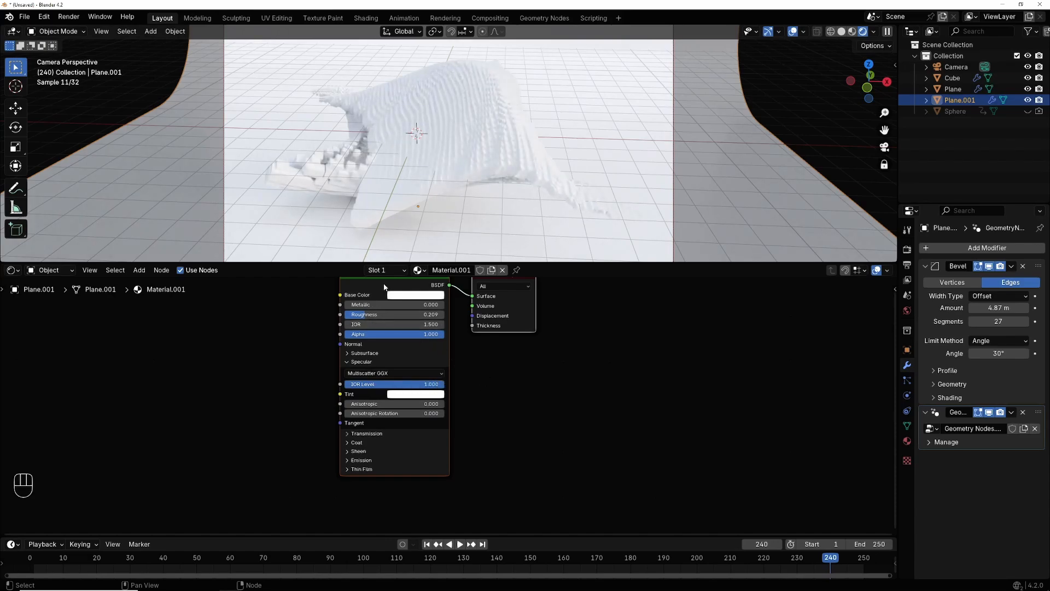
# Set the roughness of the instanced cubes' CUBE material to about 0.108.
pyautogui.click(485, 143)
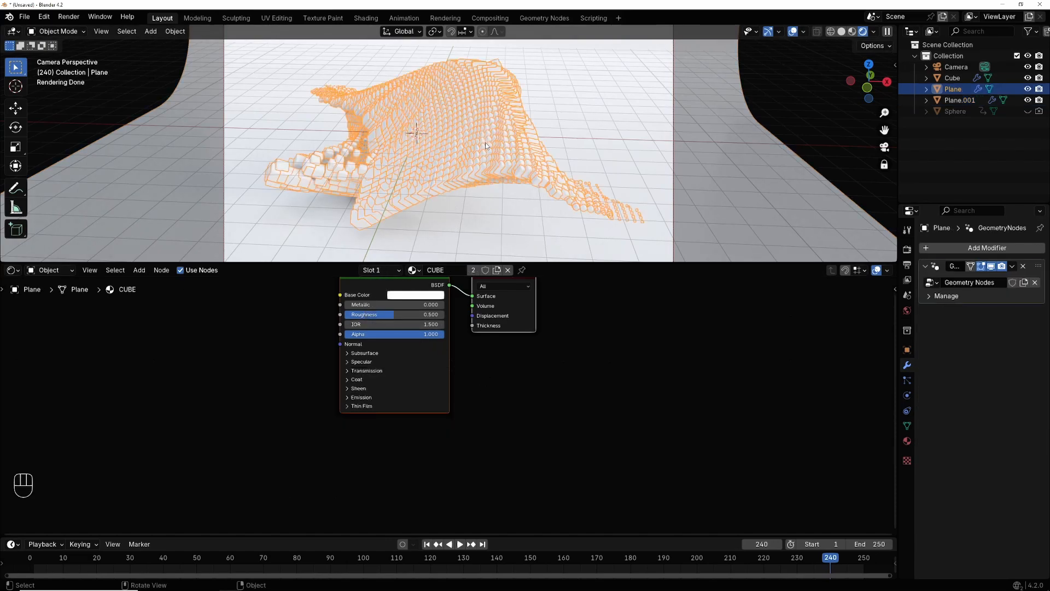
pyautogui.moveTo(393, 317); pyautogui.dragTo(511, 368, button='middle')
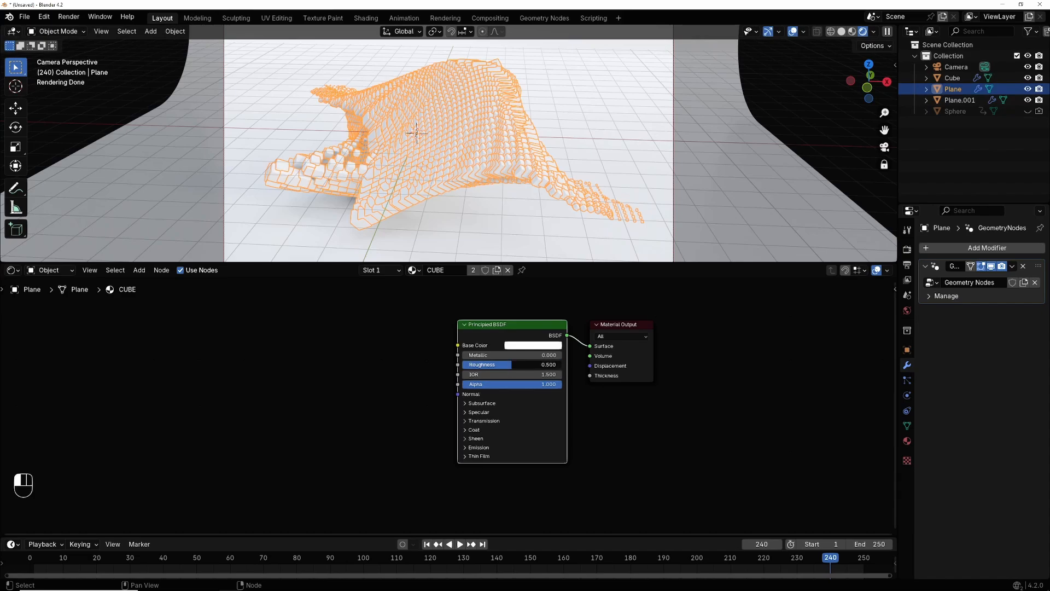
pyautogui.moveTo(511, 364); pyautogui.dragTo(477, 365)
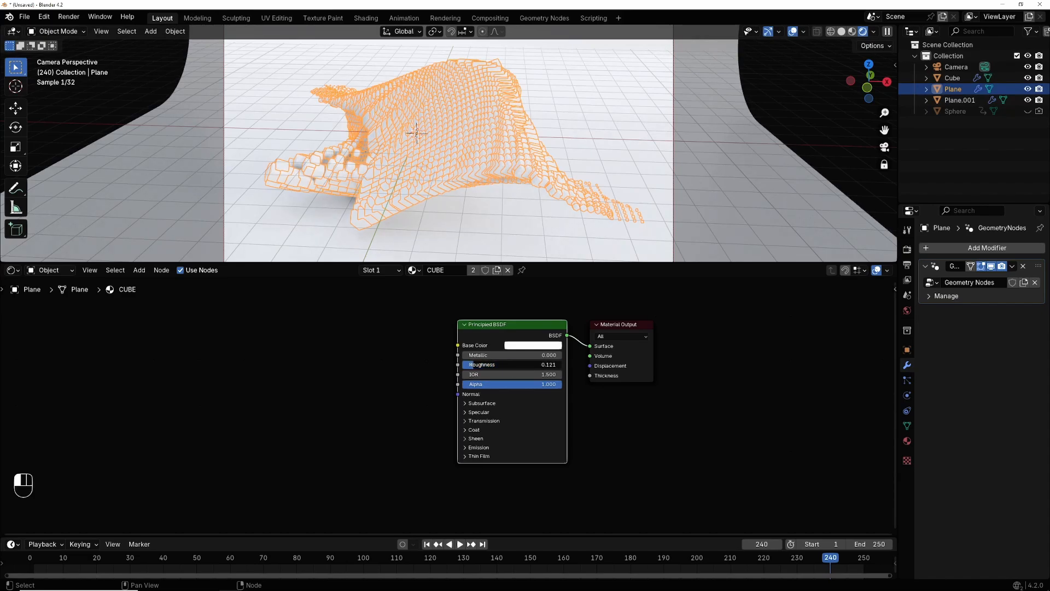
pyautogui.moveTo(478, 365); pyautogui.dragTo(471, 361)
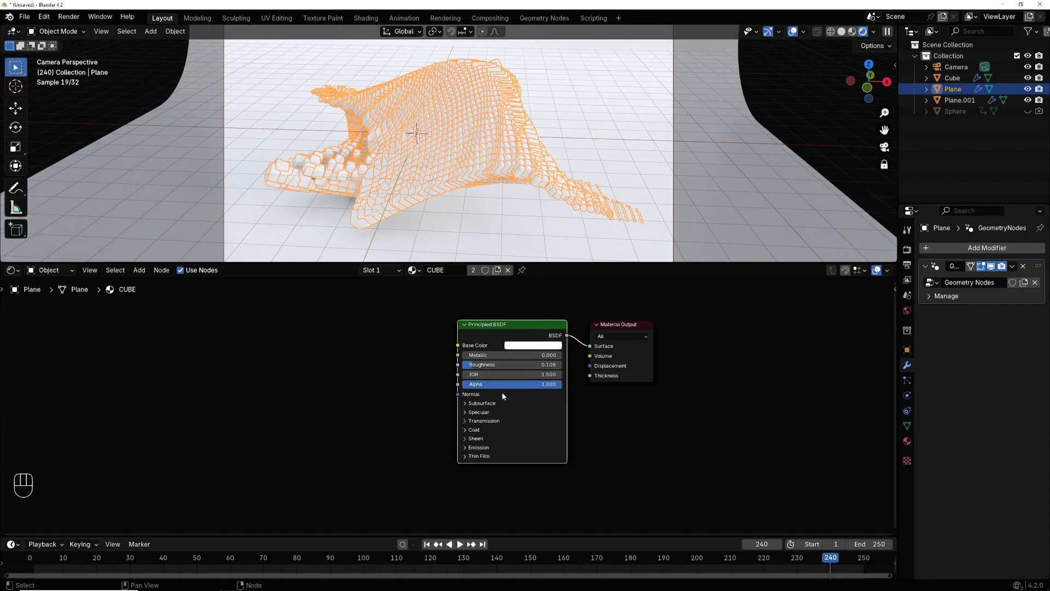
# Give the CUBE material subsurface scattering with weight 1.000, all three radius values 1.000 and scale 0.35 m.
pyautogui.click(464, 404)
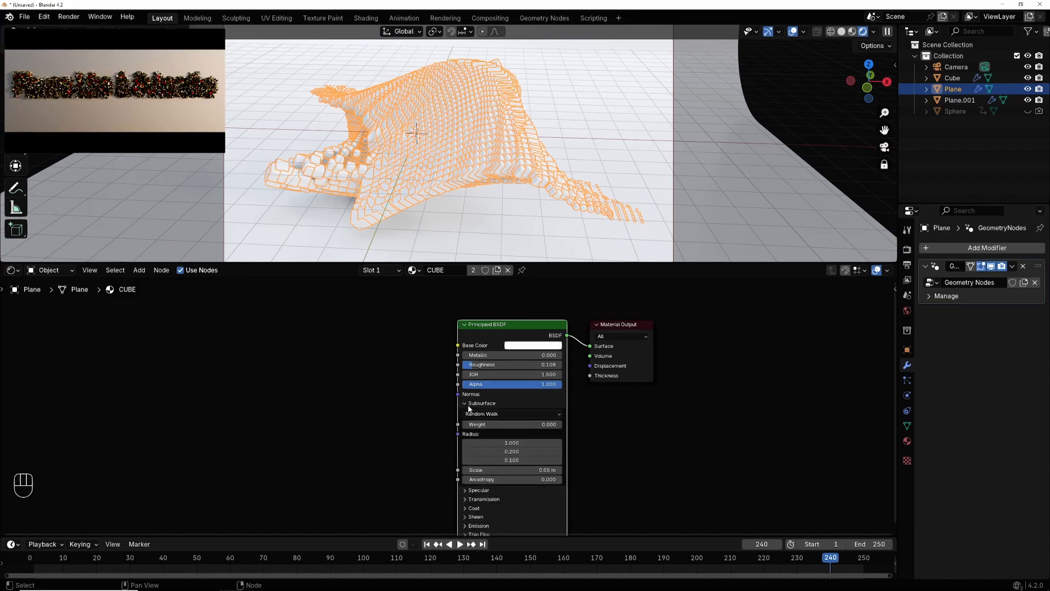
pyautogui.moveTo(468, 425); pyautogui.dragTo(564, 425)
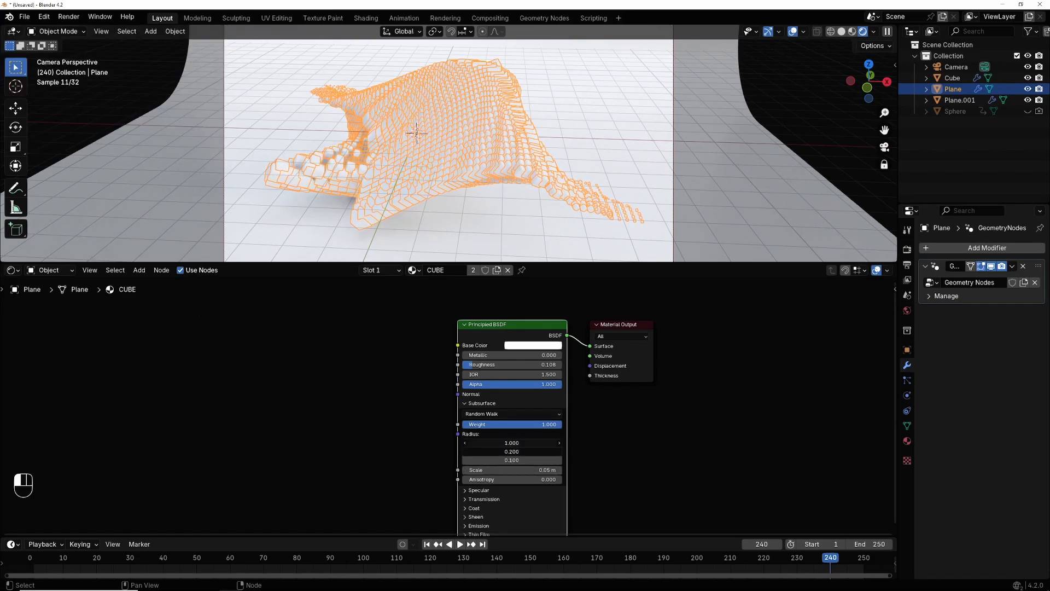
pyautogui.click(511, 442)
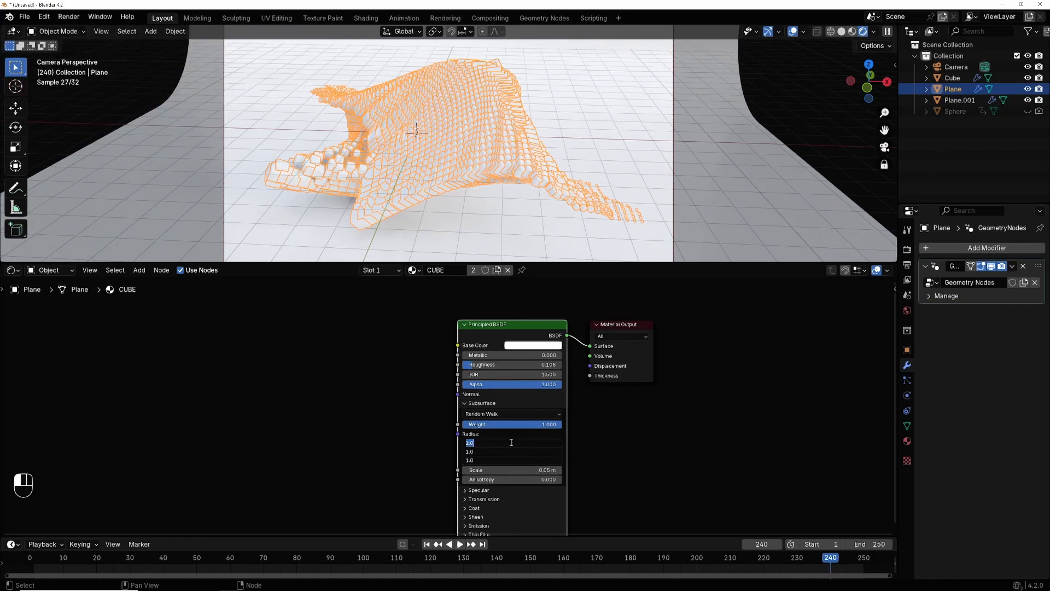
pyautogui.press('Return')
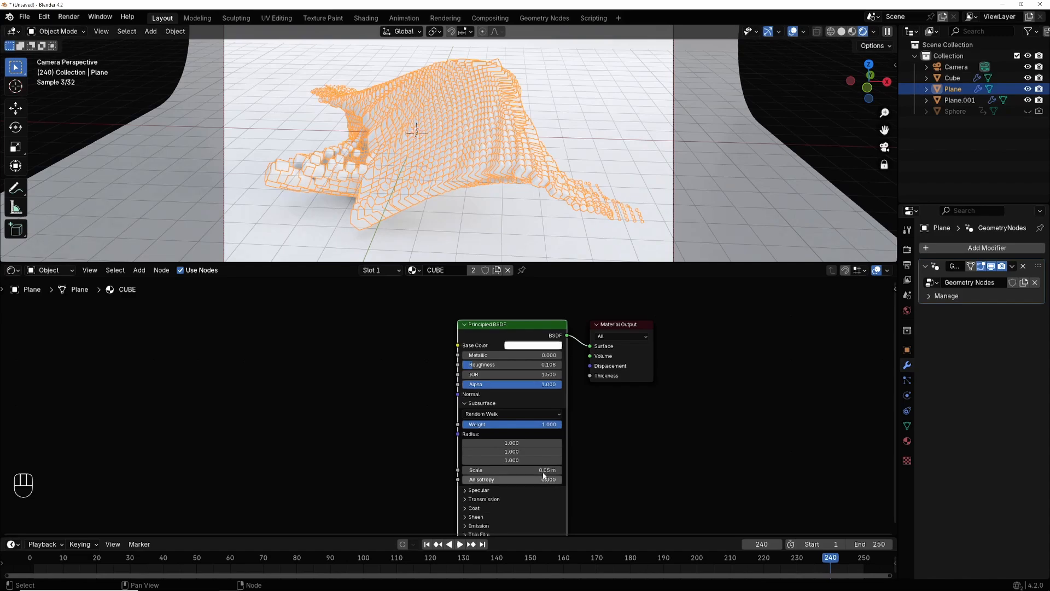
pyautogui.moveTo(512, 470)
pyautogui.mouseDown()
pyautogui.moveTo(561, 470)
pyautogui.moveTo(521, 470)
pyautogui.mouseUp()
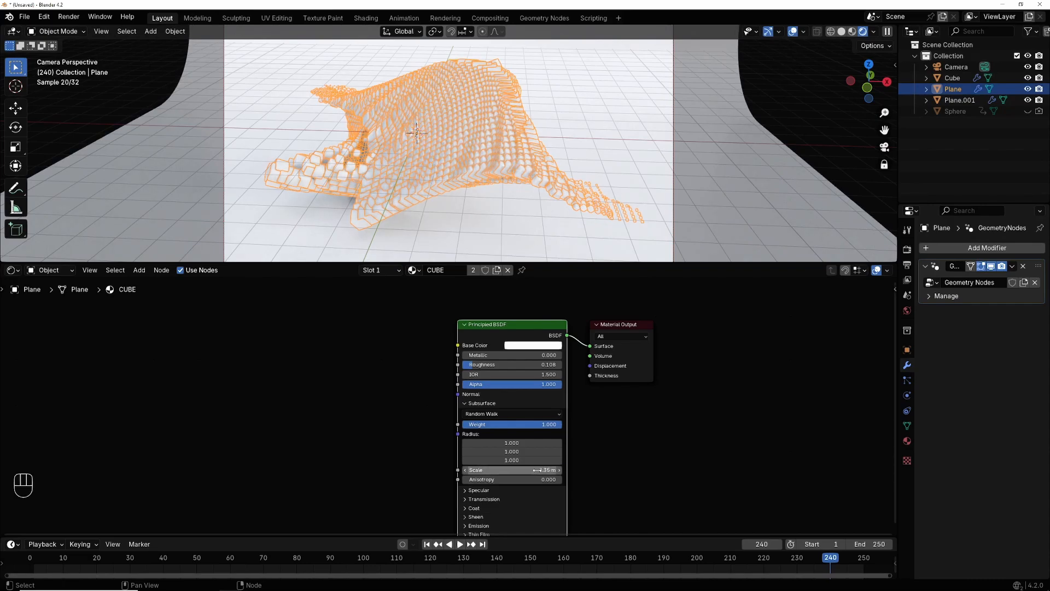
# Add a Color Ramp node before the Principled BSDF and connect its Color output to Base Color.
pyautogui.click(139, 272)
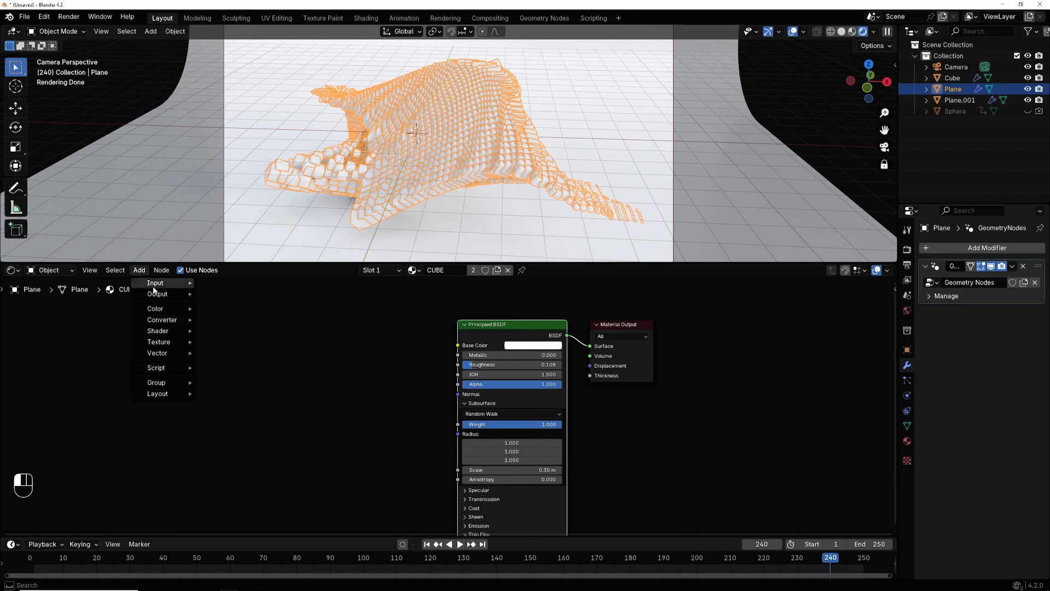
pyautogui.moveTo(164, 319)
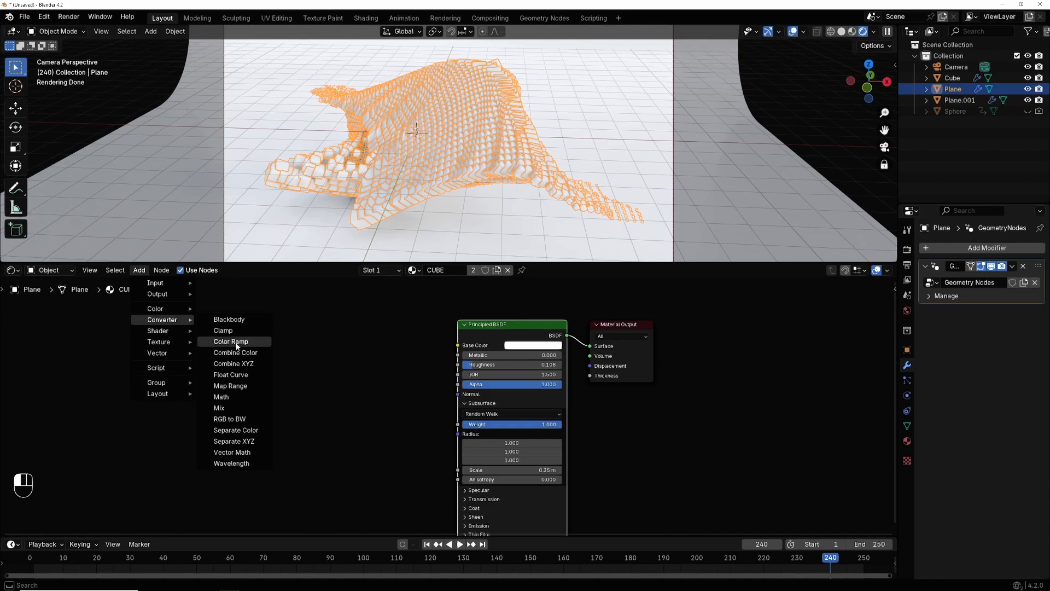
pyautogui.click(242, 343)
pyautogui.click(380, 359)
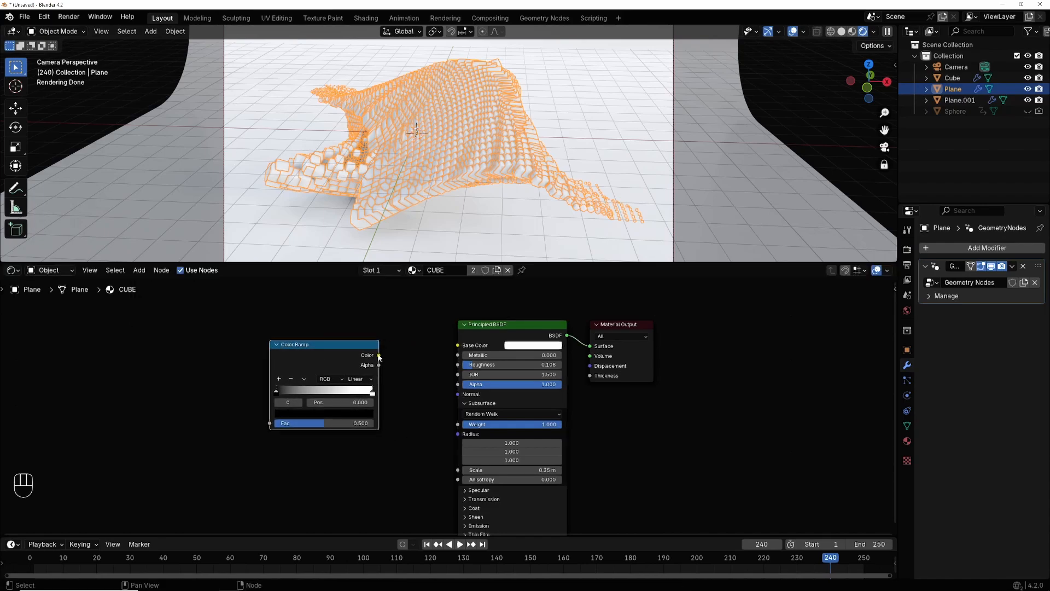
pyautogui.moveTo(379, 355); pyautogui.dragTo(458, 345)
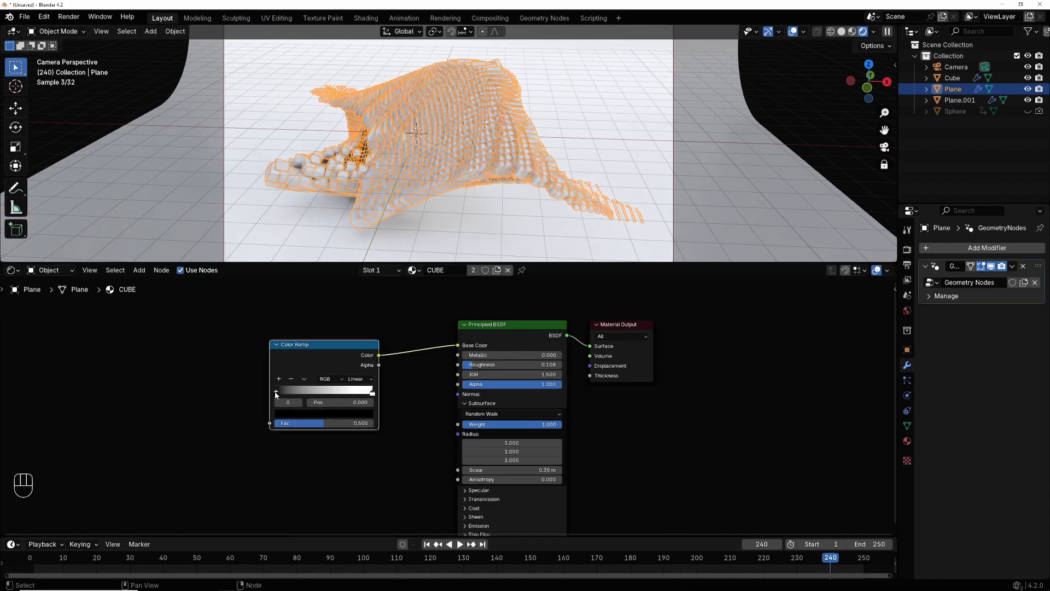
# Place the Color Ramp's black stop at 0.082 and recolour it slightly darkened orange, hue 0.039 and saturation 0.719.
pyautogui.moveTo(277, 393); pyautogui.dragTo(284, 393)
pyautogui.click(292, 415)
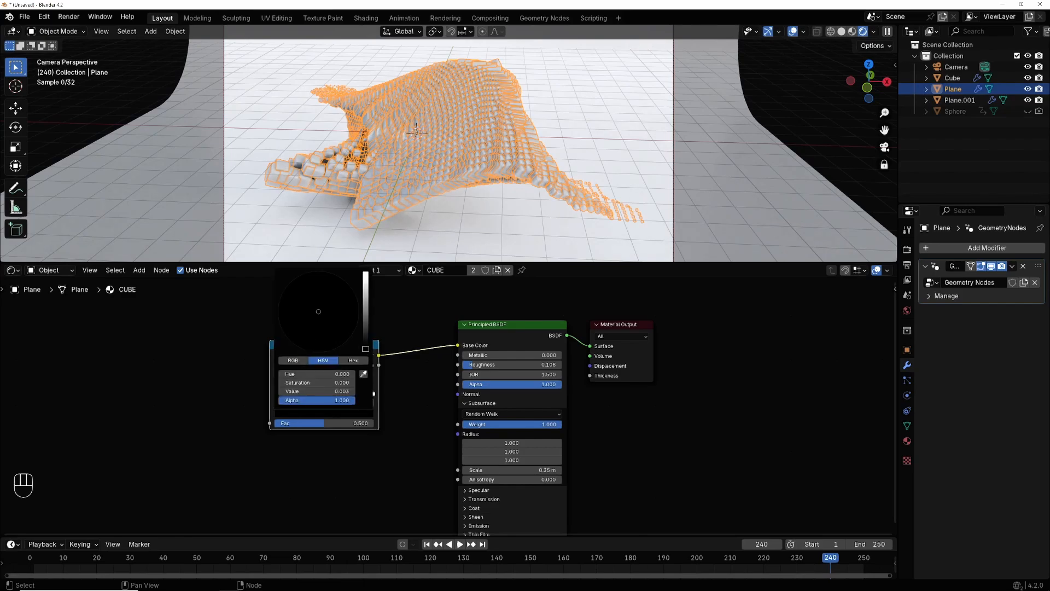
pyautogui.moveTo(365, 350); pyautogui.dragTo(365, 271)
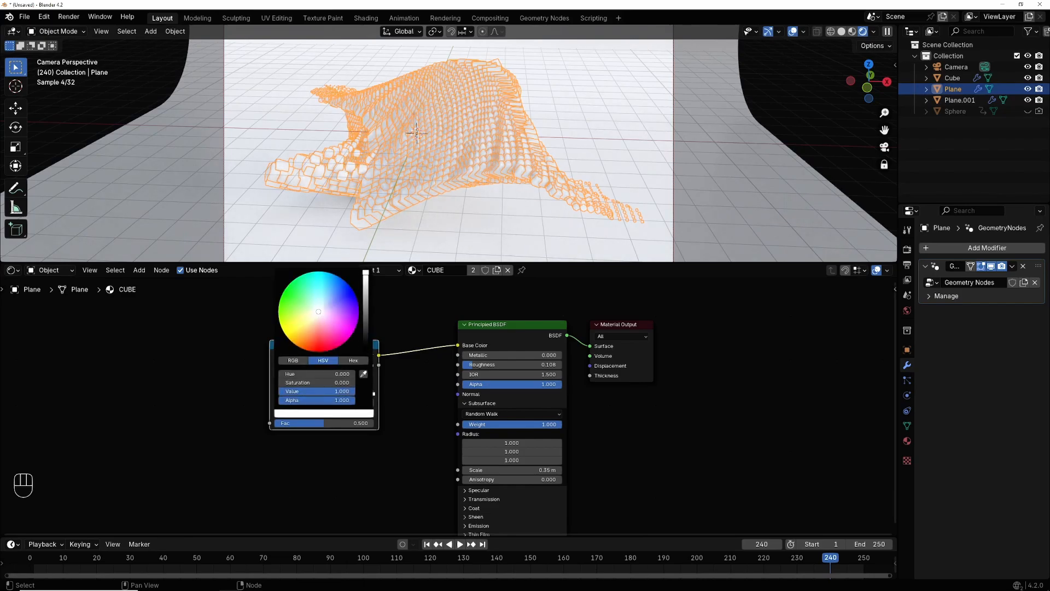
pyautogui.moveTo(316, 313); pyautogui.dragTo(314, 329)
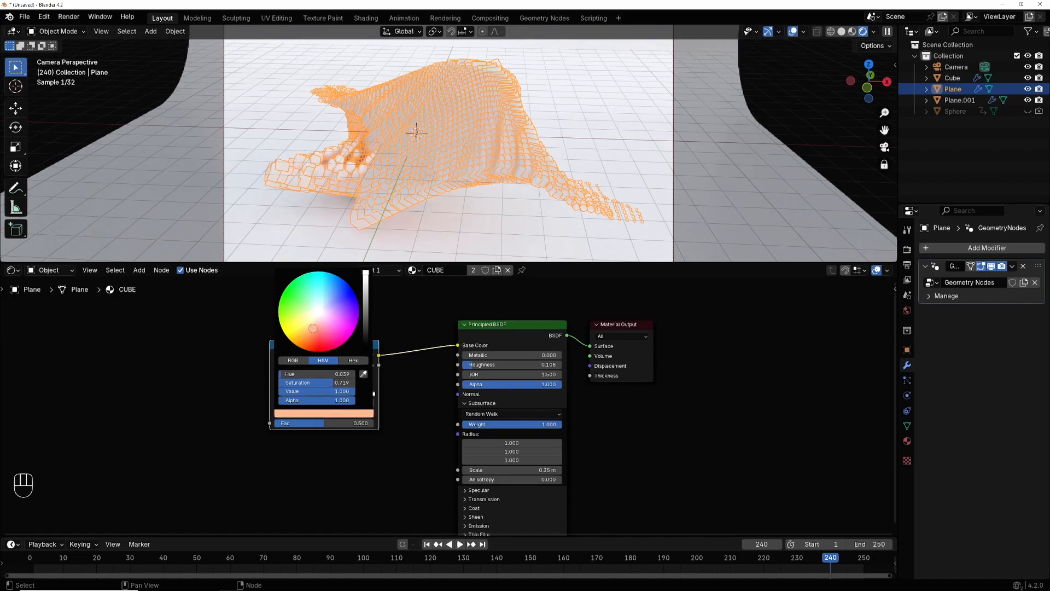
pyautogui.moveTo(366, 273); pyautogui.dragTo(366, 282)
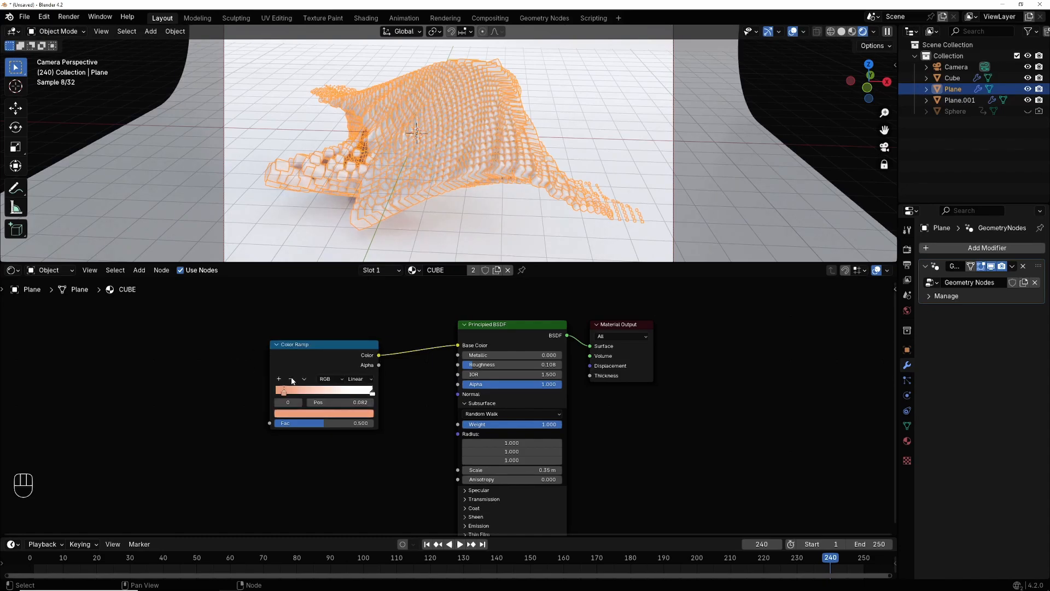
# Add a middle Color Ramp stop in pale green, hue 0.283 and saturation 0.555, and shift the orange stop to 0.173.
pyautogui.click(279, 379)
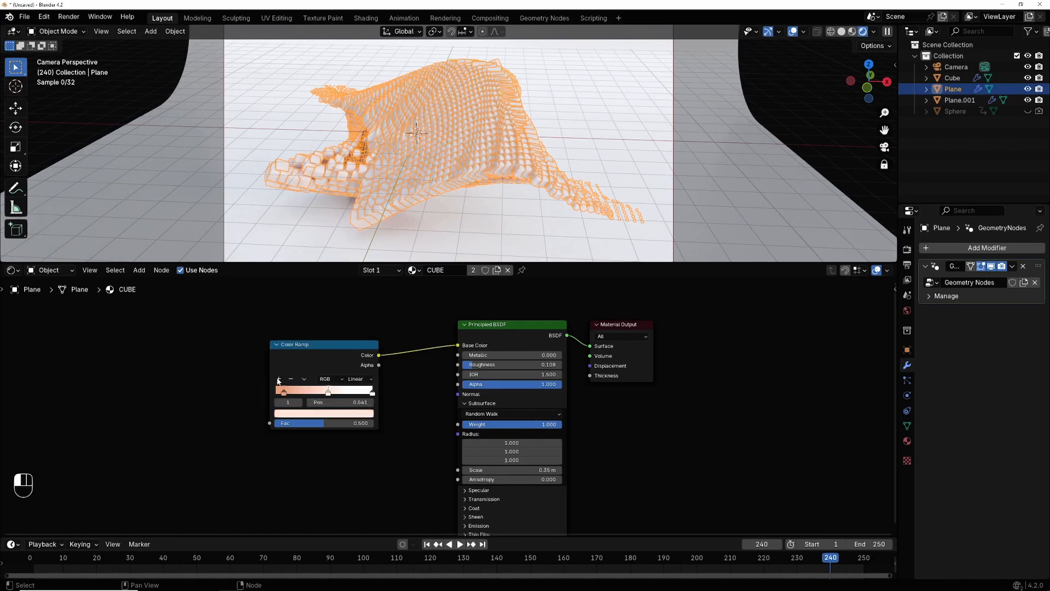
pyautogui.moveTo(328, 395); pyautogui.dragTo(319, 394)
pyautogui.click(322, 414)
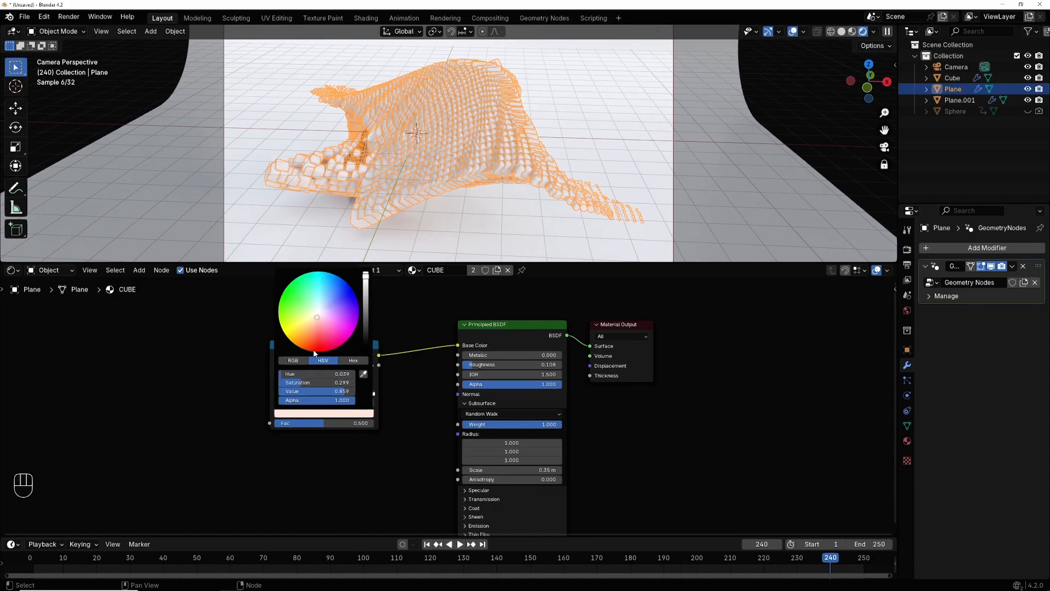
pyautogui.moveTo(317, 317); pyautogui.dragTo(307, 311)
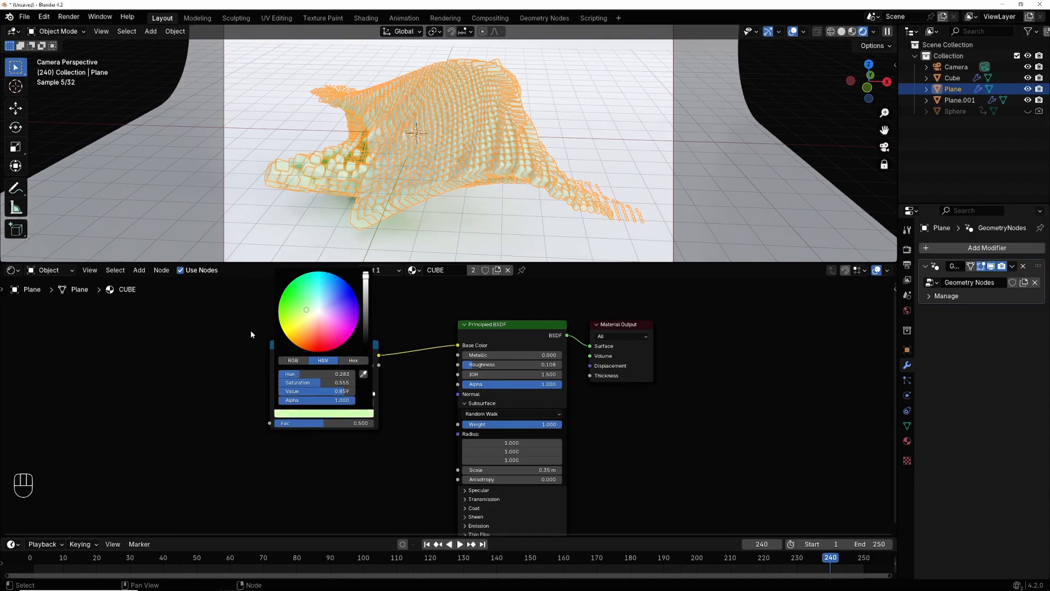
pyautogui.moveTo(288, 392); pyautogui.dragTo(297, 393)
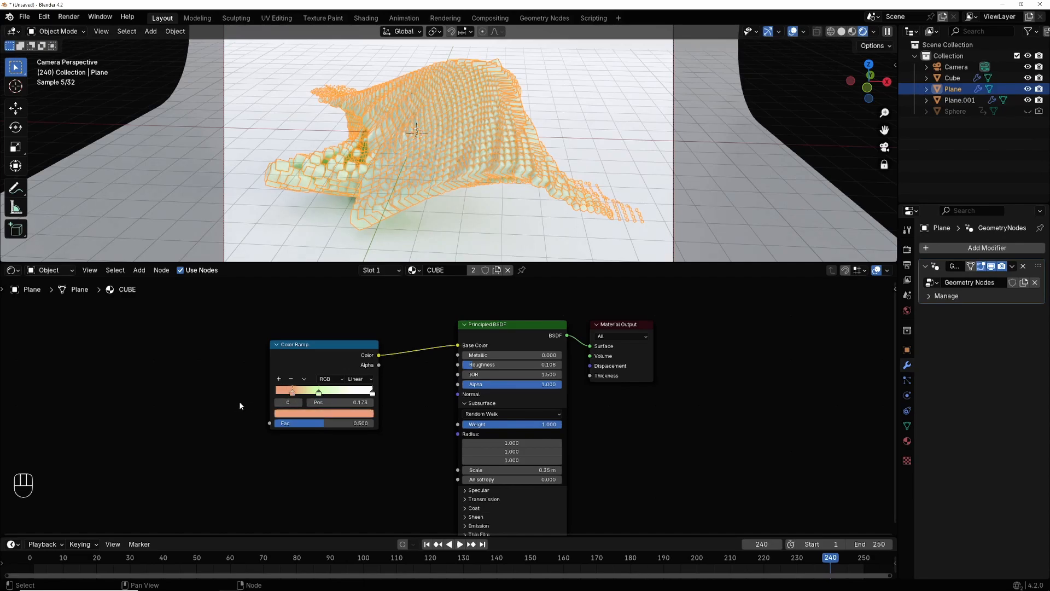
# Add an Object Info node and connect its Random output to the Color Ramp's Fac input.
pyautogui.click(140, 270)
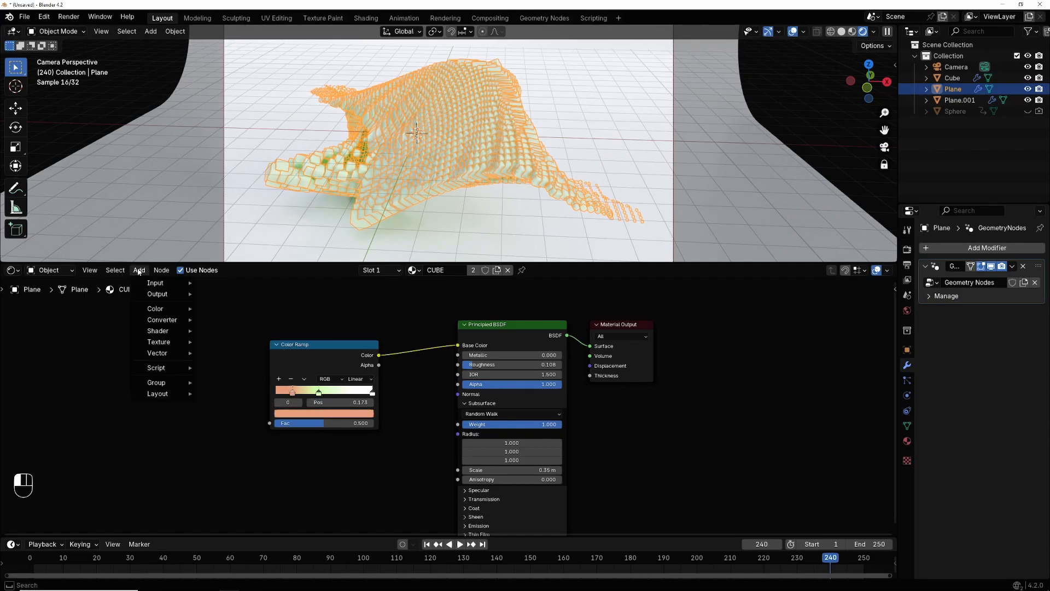
pyautogui.moveTo(164, 283)
pyautogui.moveTo(244, 283)
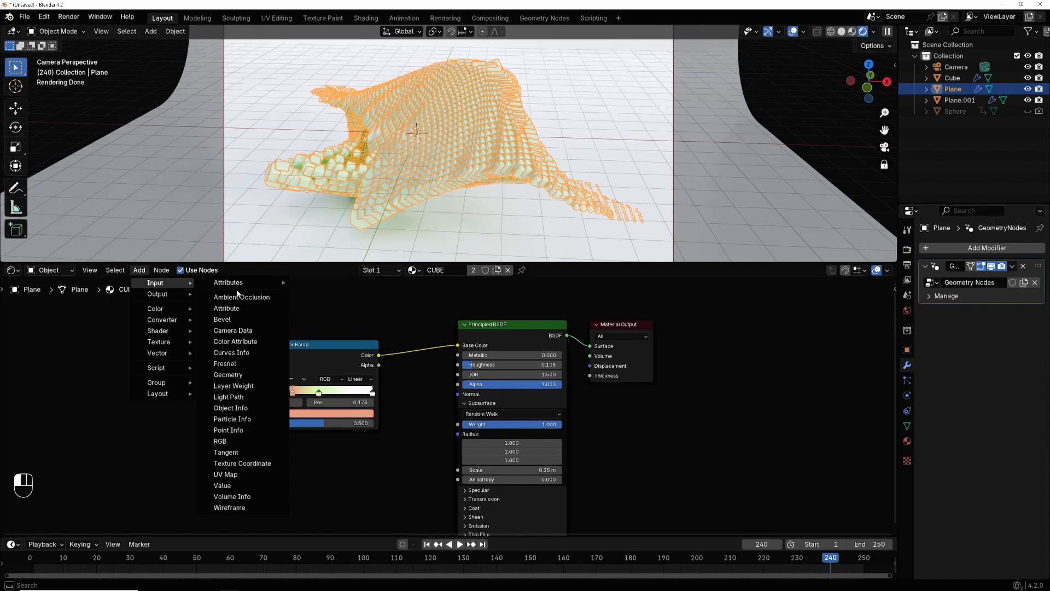
pyautogui.click(237, 414)
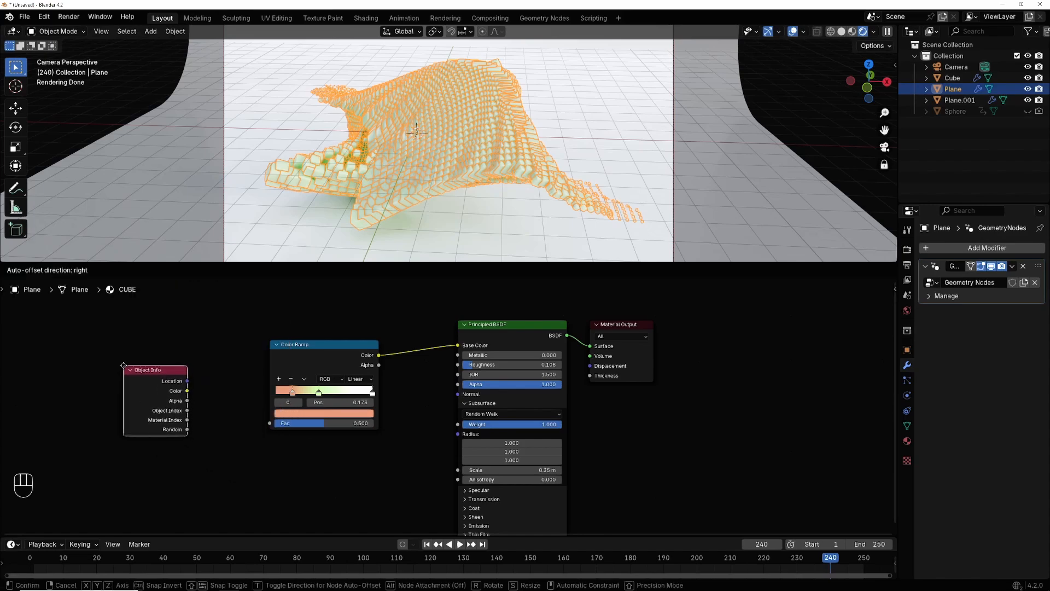
pyautogui.click(150, 368)
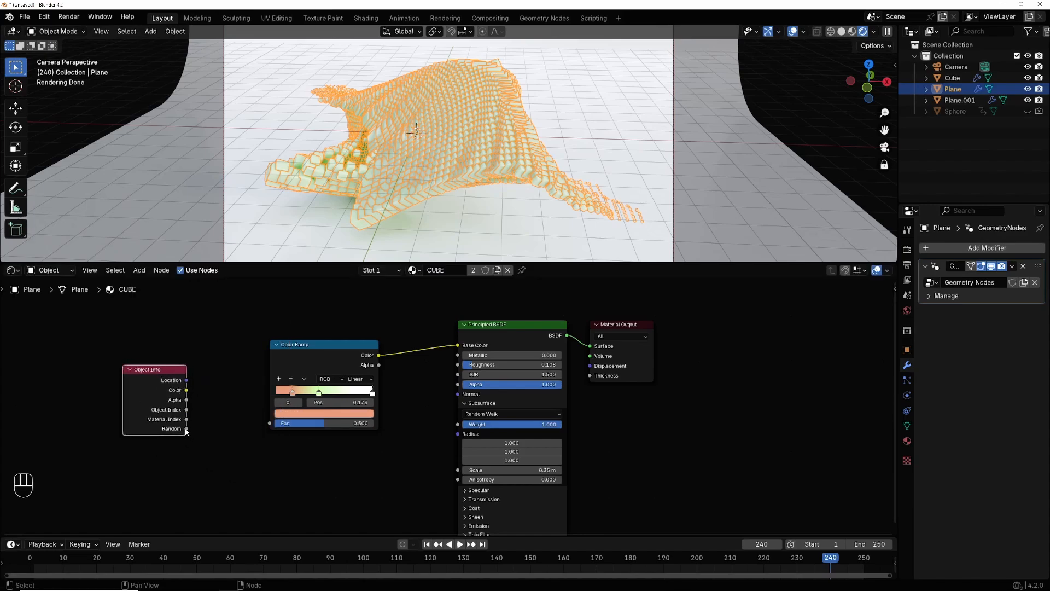
pyautogui.moveTo(186, 428); pyautogui.dragTo(268, 423)
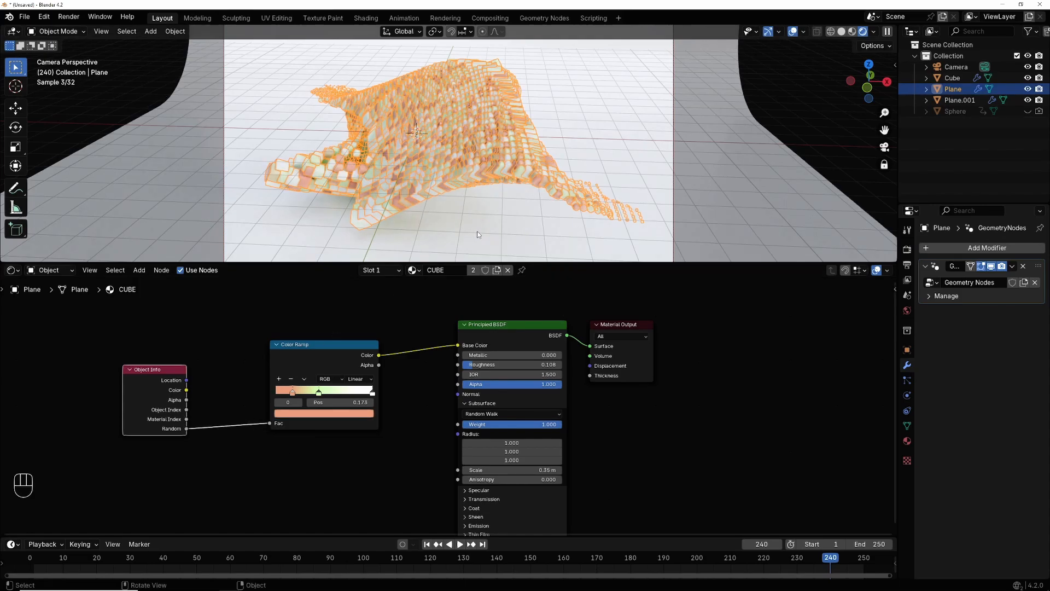
# Select the backdrop and light the rendered viewport with the scene's own lighting instead of the preview HDRI.
pyautogui.click(705, 128)
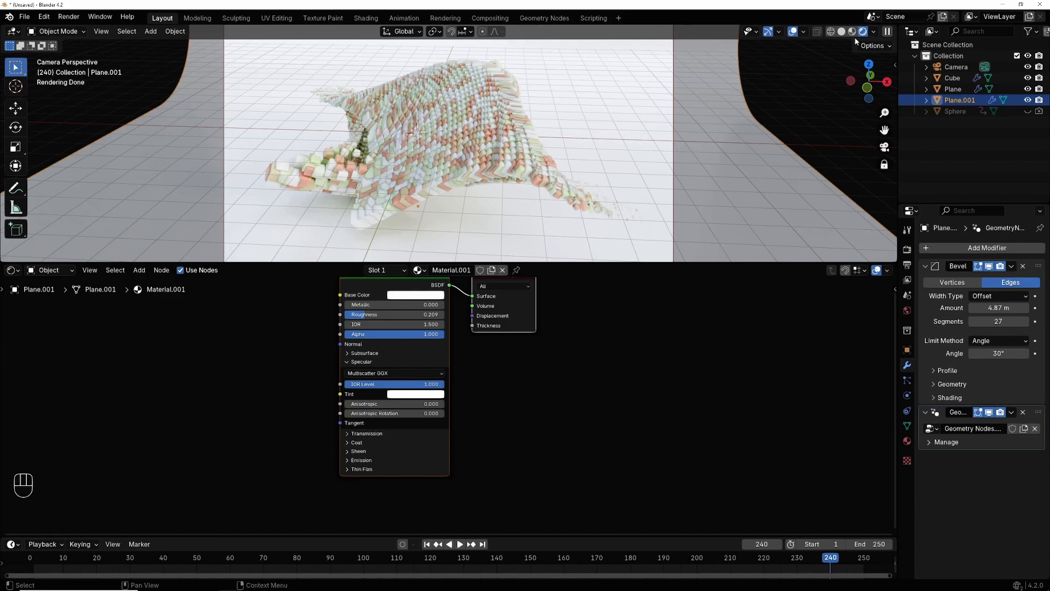
pyautogui.click(875, 32)
pyautogui.click(809, 119)
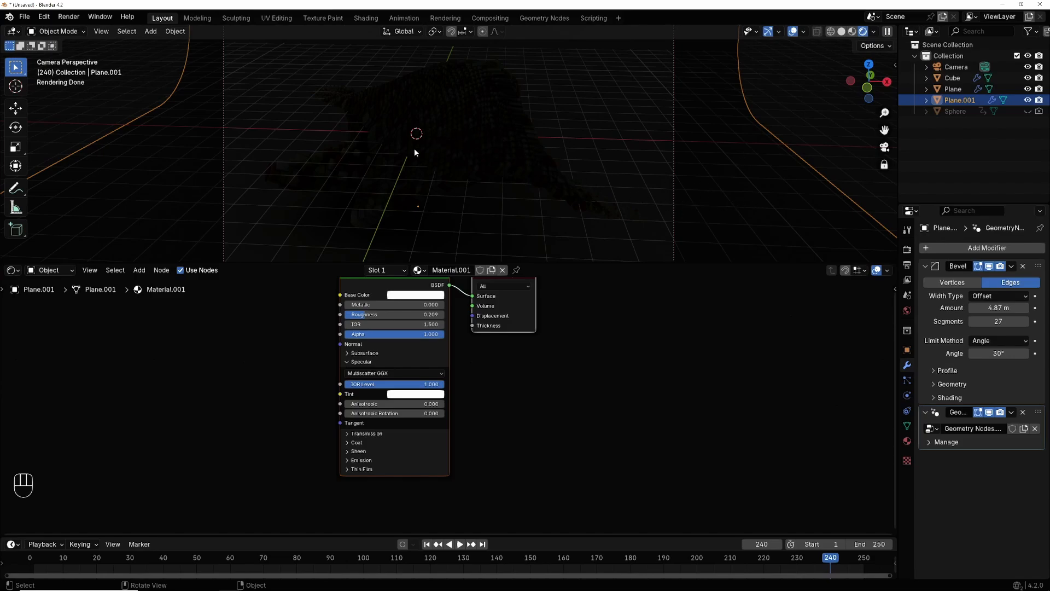
# Add an area light and raise it 5.7175 m along the global Z axis.
pyautogui.click(149, 33)
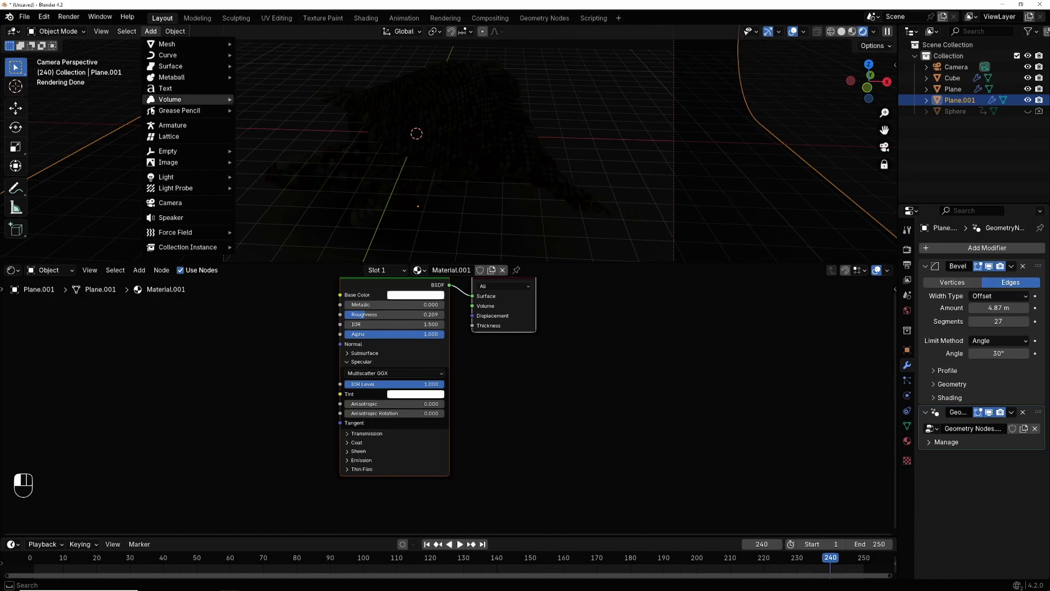
pyautogui.moveTo(161, 178)
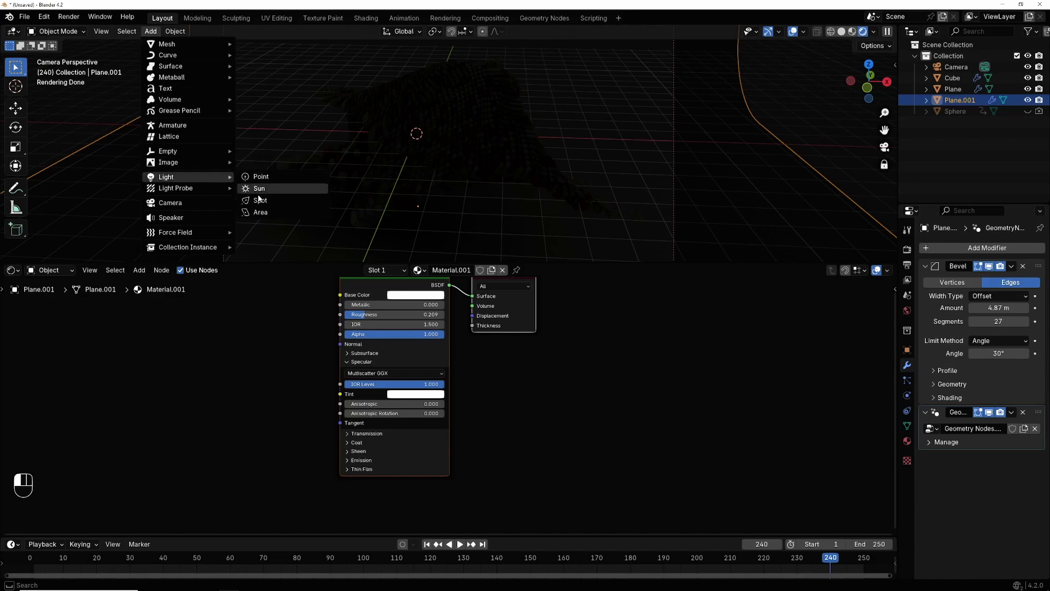
pyautogui.click(257, 213)
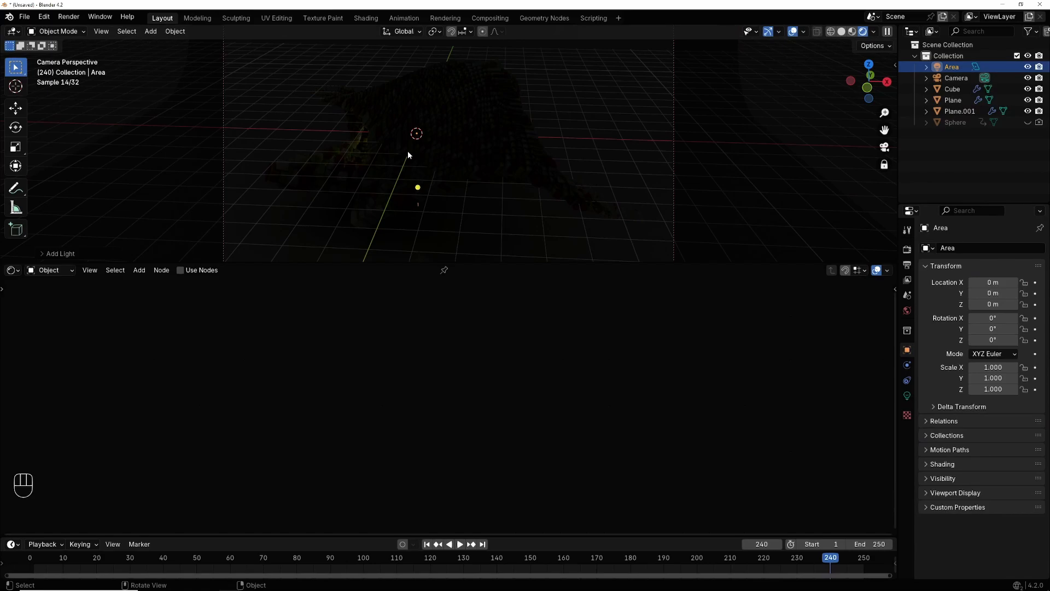
pyautogui.press('g')
pyautogui.press('g')
pyautogui.press('g')
pyautogui.press('g')
pyautogui.press('g')
pyautogui.press('z')
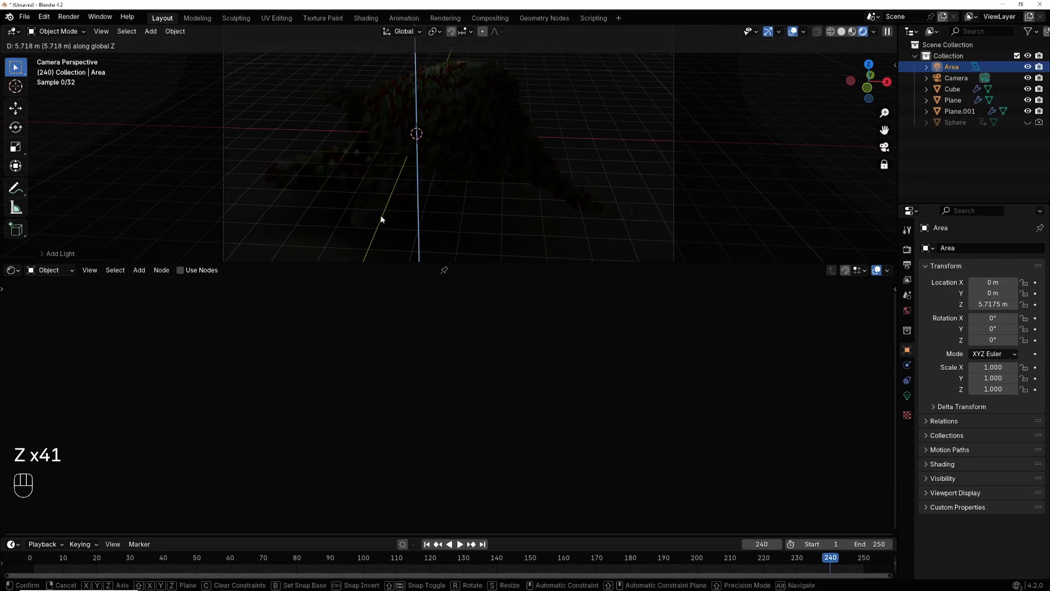
pyautogui.click(471, 260)
# Scale the area light to about 1.267 and open its light settings.
pyautogui.press('s')
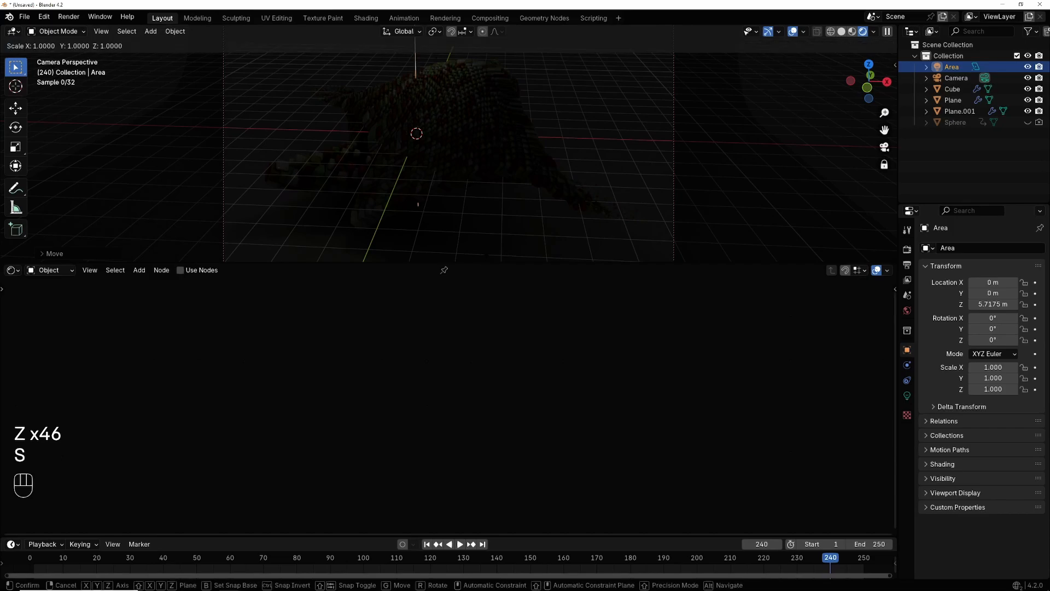
pyautogui.click(488, 96)
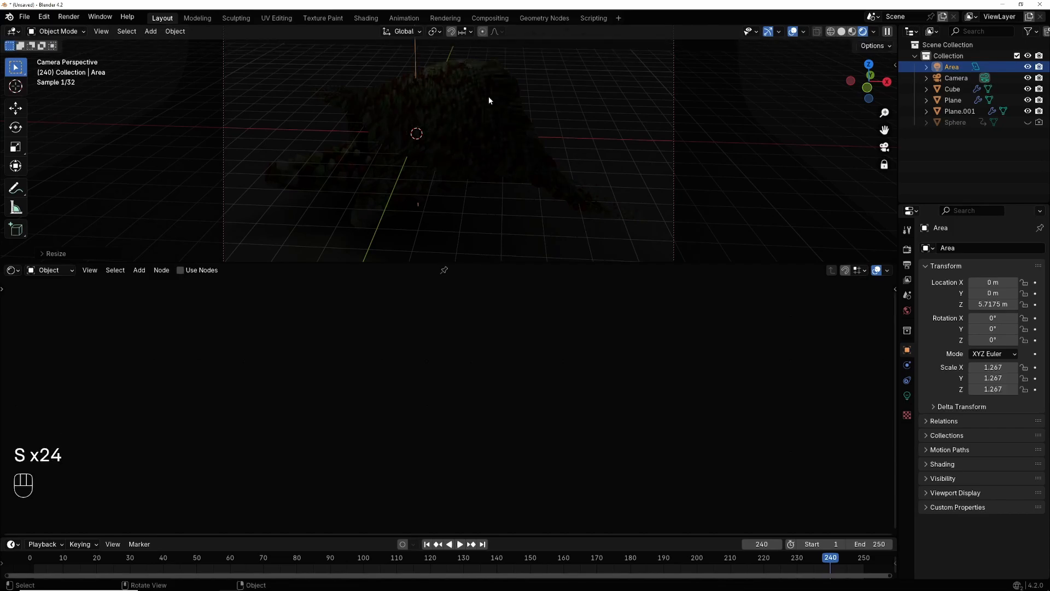
pyautogui.click(906, 396)
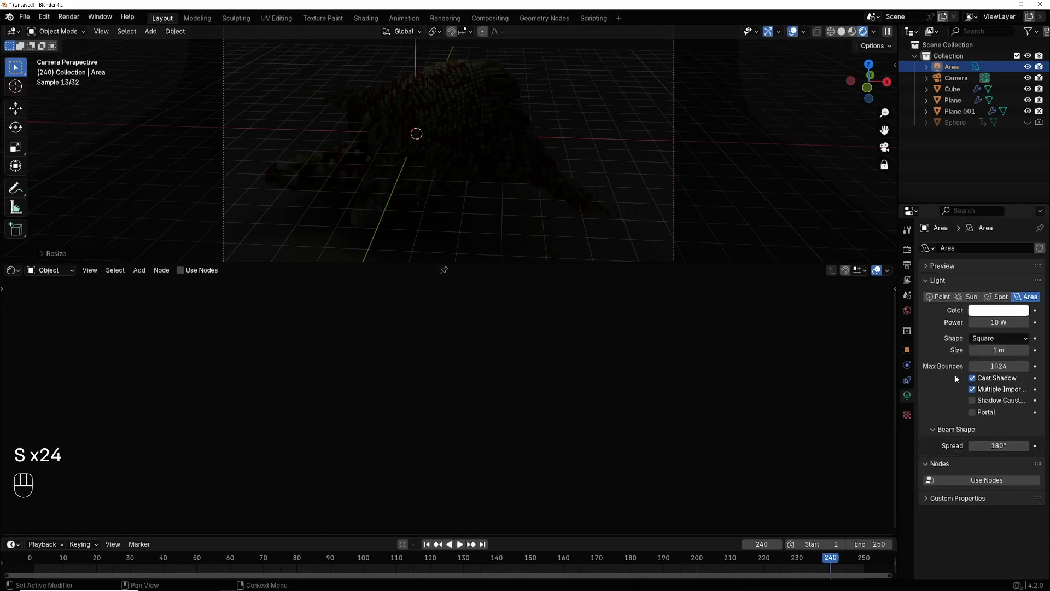
# Set the area light's power to 500 W and narrow its beam spread to 108°.
pyautogui.doubleClick(993, 323)
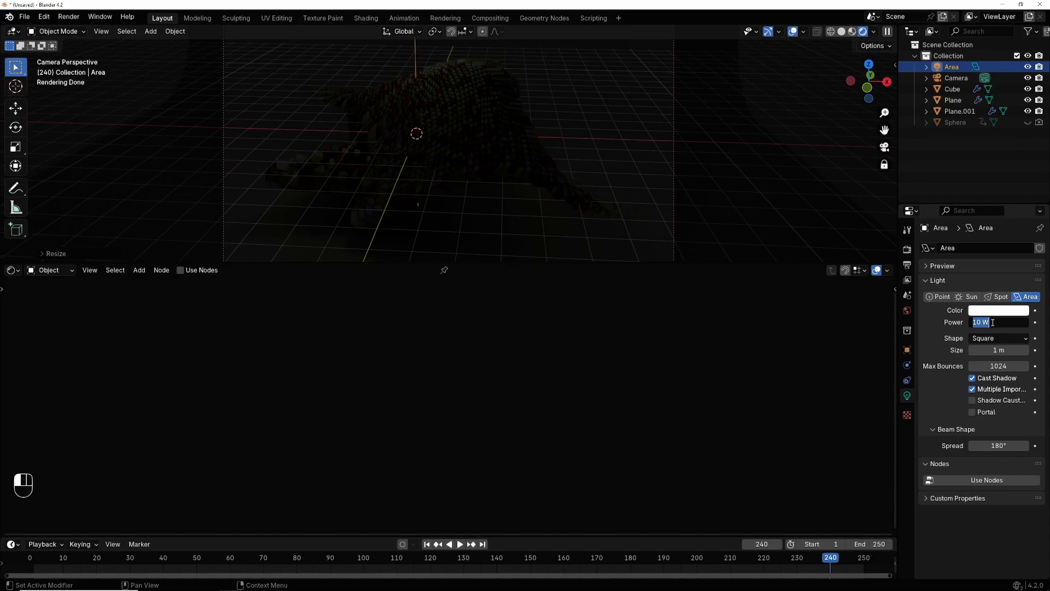
pyautogui.write('500')
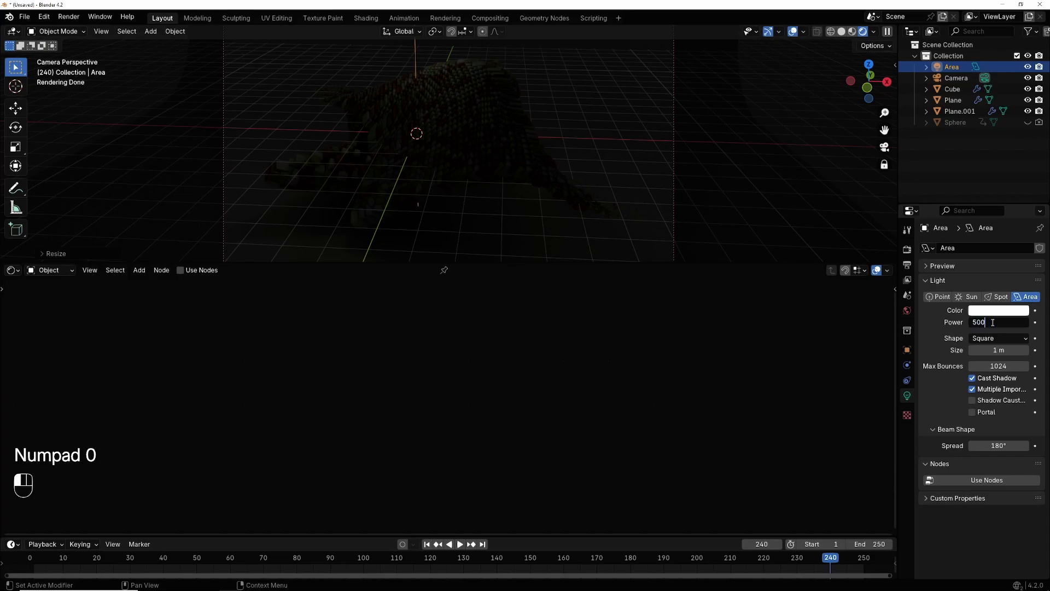
pyautogui.press('Return')
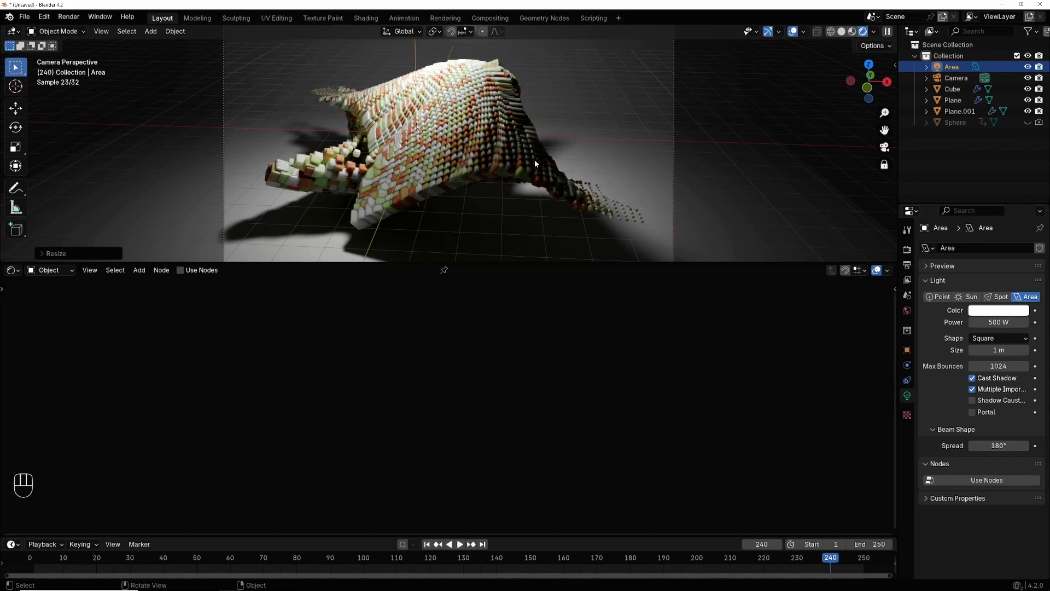
pyautogui.moveTo(1005, 445); pyautogui.dragTo(964, 445)
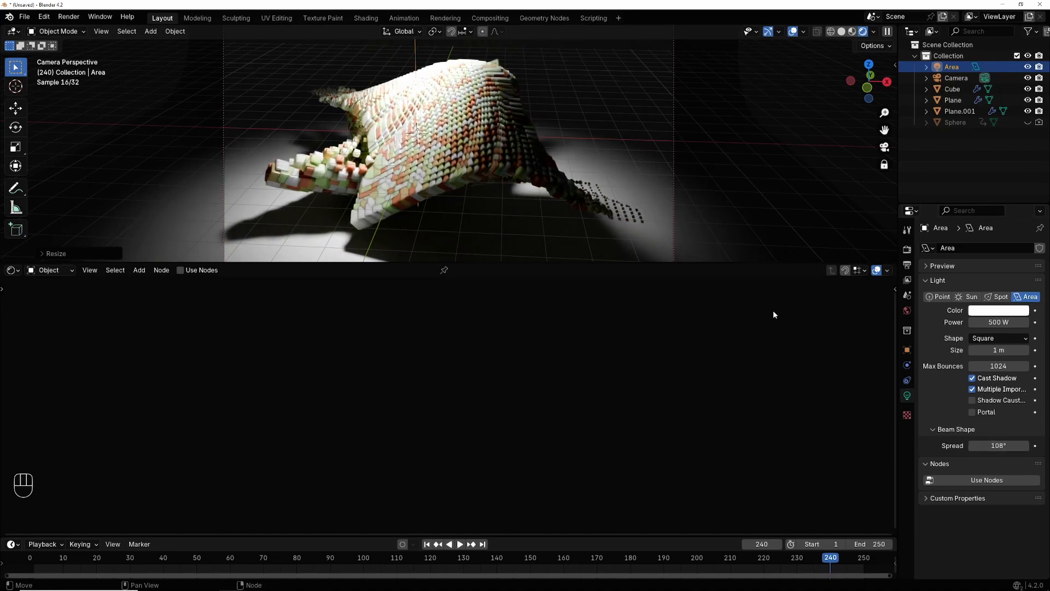
# Feed the world background colour with an Environment Texture that loads the overcast_soil image from the HDRI folder.
pyautogui.click(908, 311)
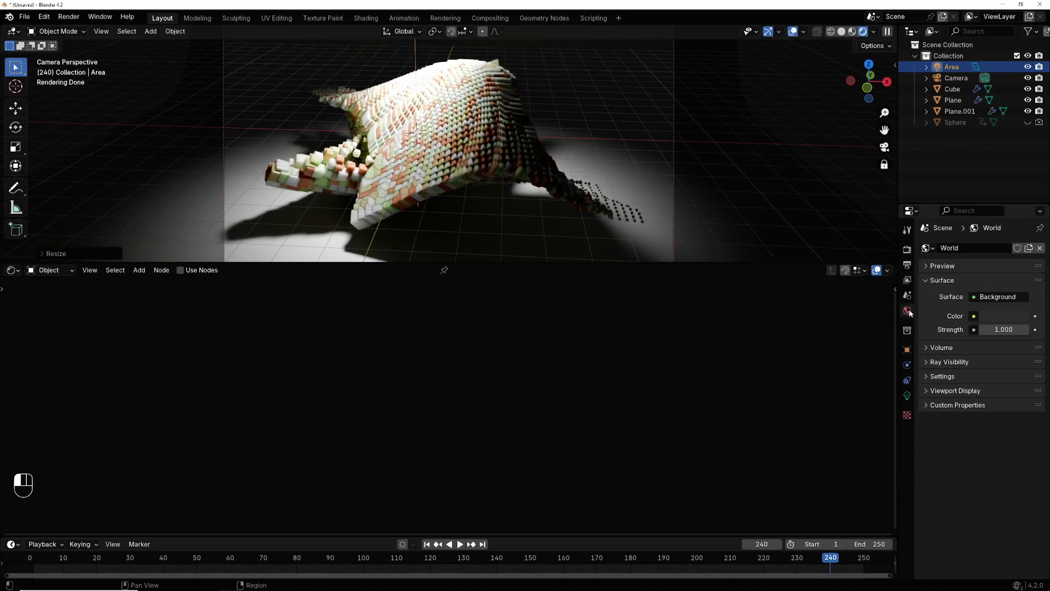
pyautogui.click(973, 316)
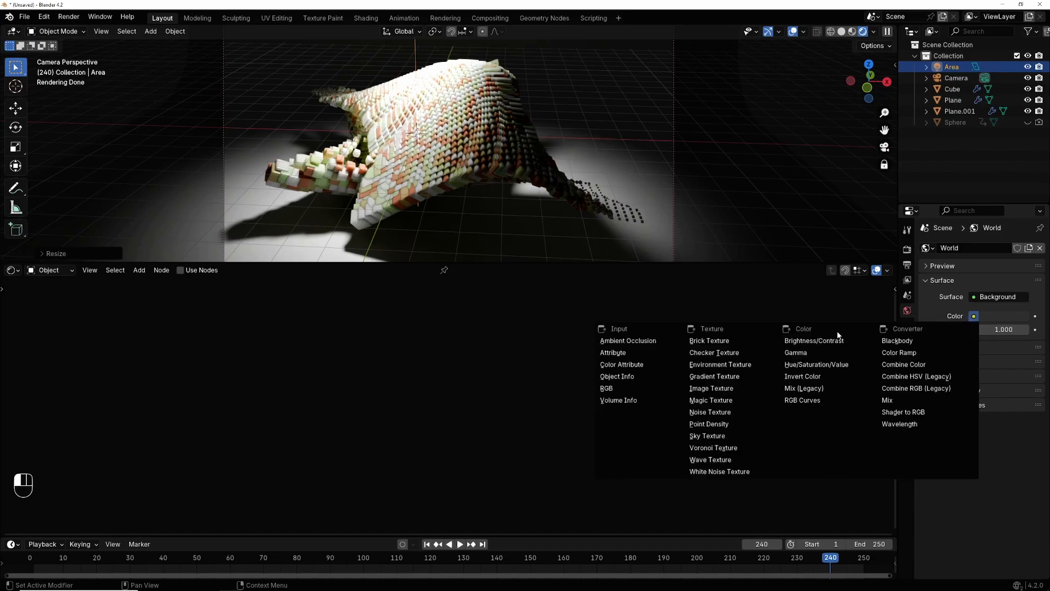
pyautogui.click(737, 365)
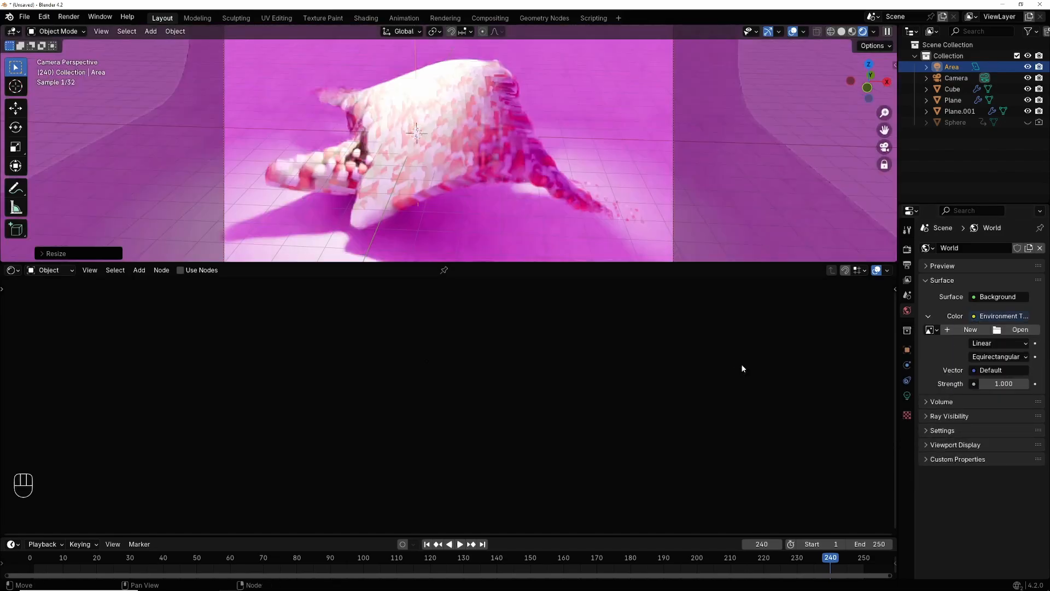
pyautogui.click(1019, 330)
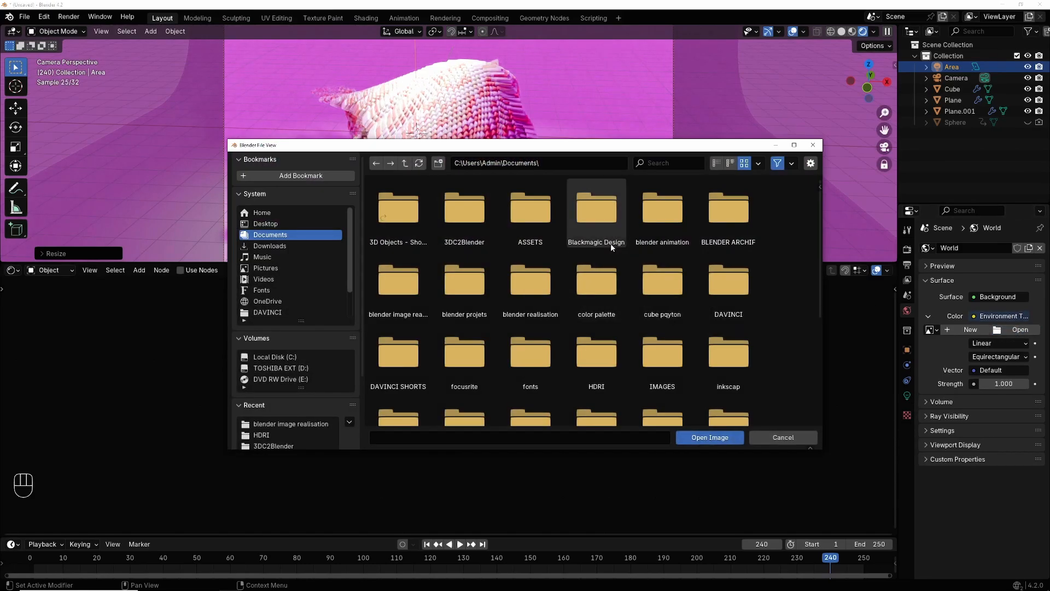
pyautogui.click(599, 360)
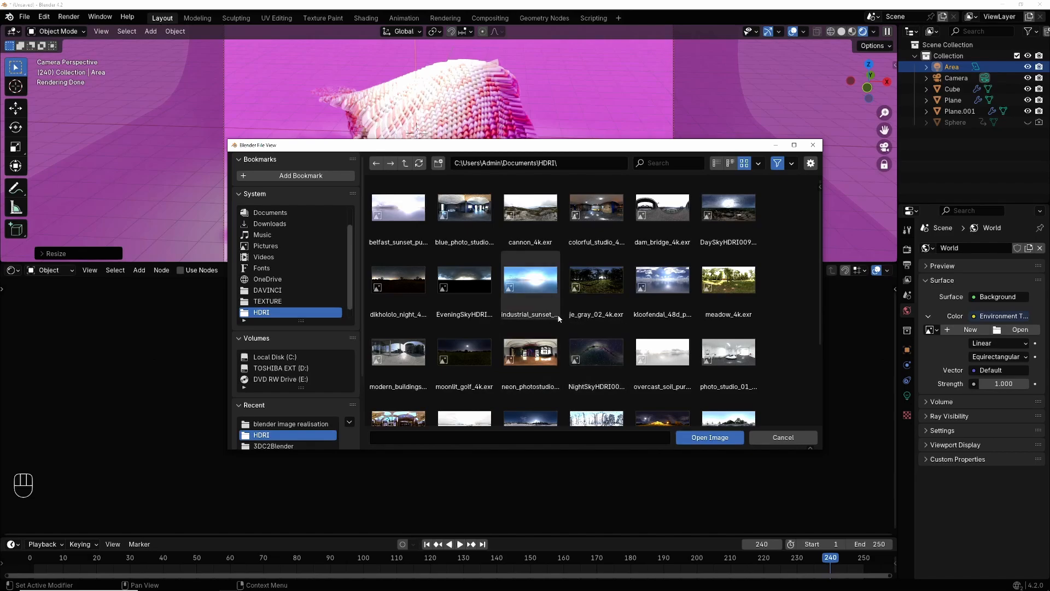
pyautogui.doubleClick(663, 356)
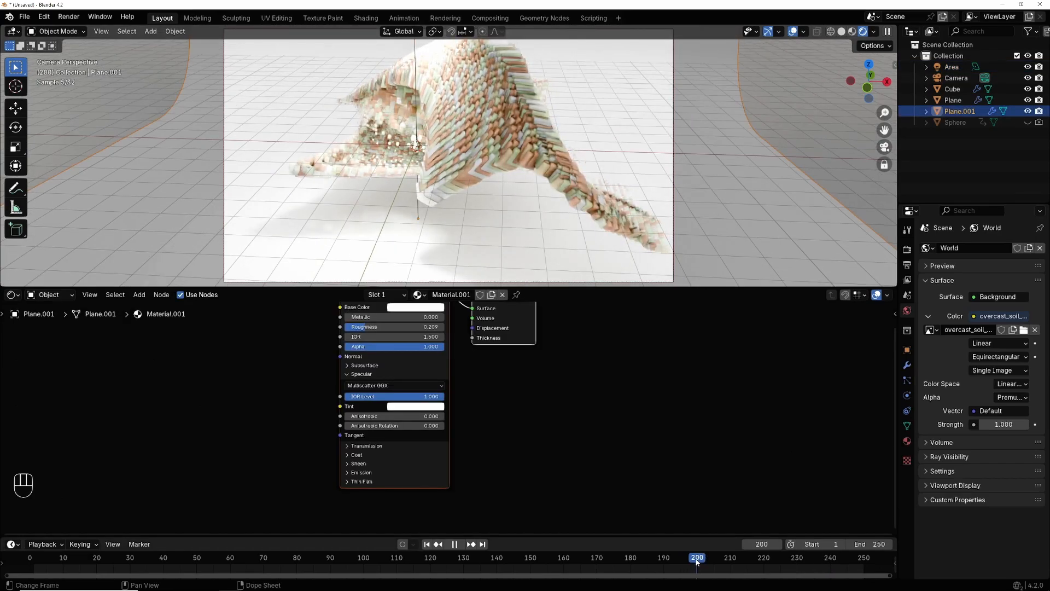
# Go to frame 206 and move the area light about 5 m in the negative global X direction.
pyautogui.moveTo(697, 563); pyautogui.dragTo(717, 560)
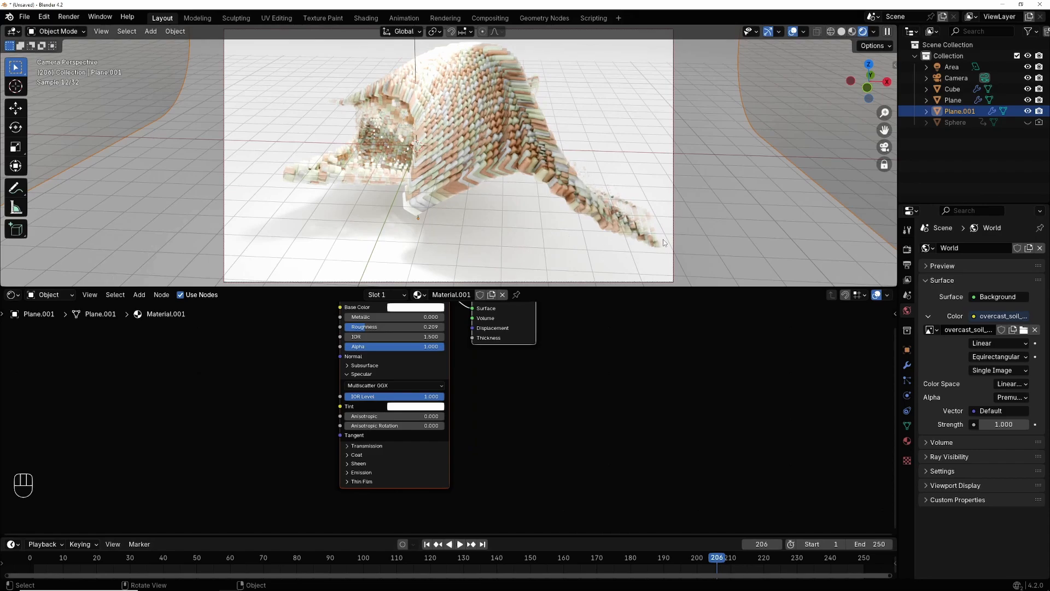
pyautogui.click(951, 68)
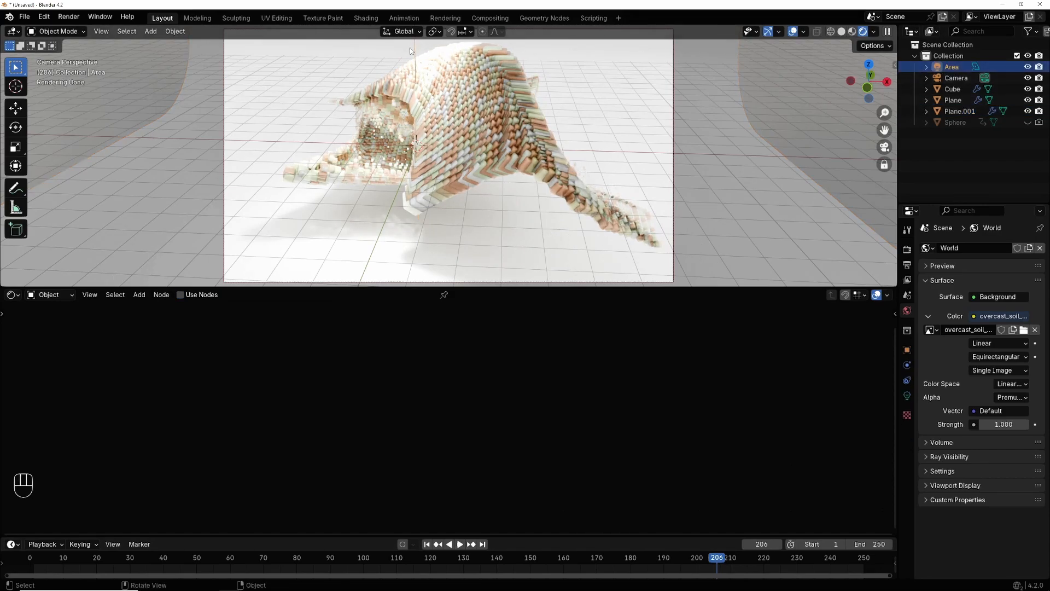
pyautogui.press('g')
pyautogui.press('x')
pyautogui.press('x')
pyautogui.press('x')
pyautogui.press('x')
pyautogui.press('x')
pyautogui.press('x')
pyautogui.press('x')
pyautogui.press('x')
pyautogui.press('x')
pyautogui.press('x')
pyautogui.press('x')
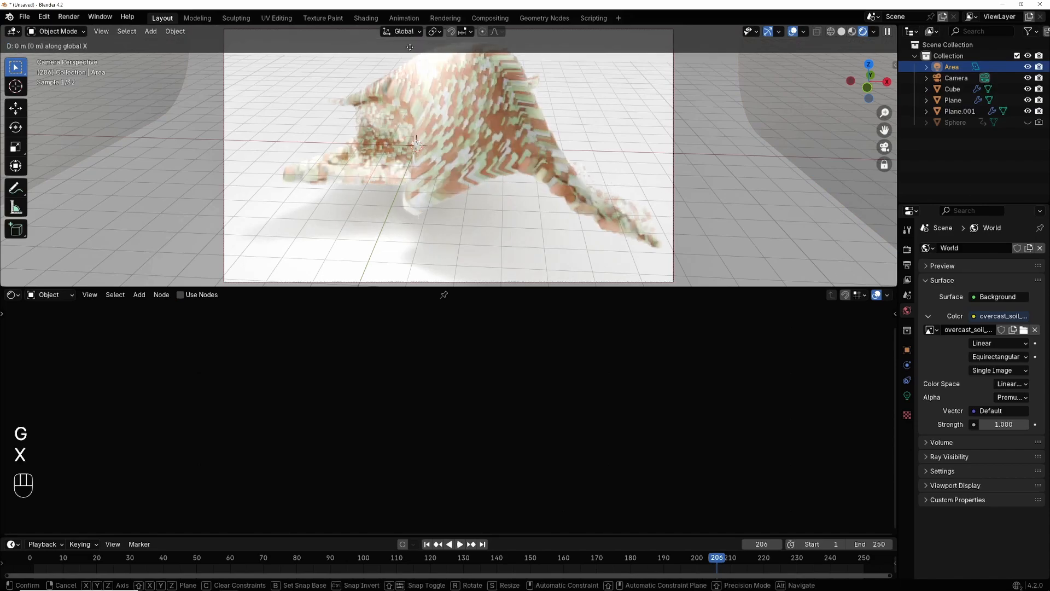
pyautogui.press('x')
pyautogui.press('x')
pyautogui.press('x')
pyautogui.press('x')
pyautogui.press('x')
pyautogui.press('x')
pyautogui.press('x')
pyautogui.press('x')
pyautogui.press('x')
pyautogui.press('x')
pyautogui.press('x')
pyautogui.press('x')
pyautogui.press('x')
pyautogui.press('x')
pyautogui.press('x')
pyautogui.press('x')
pyautogui.press('x')
pyautogui.press('x')
pyautogui.press('x')
pyautogui.press('x')
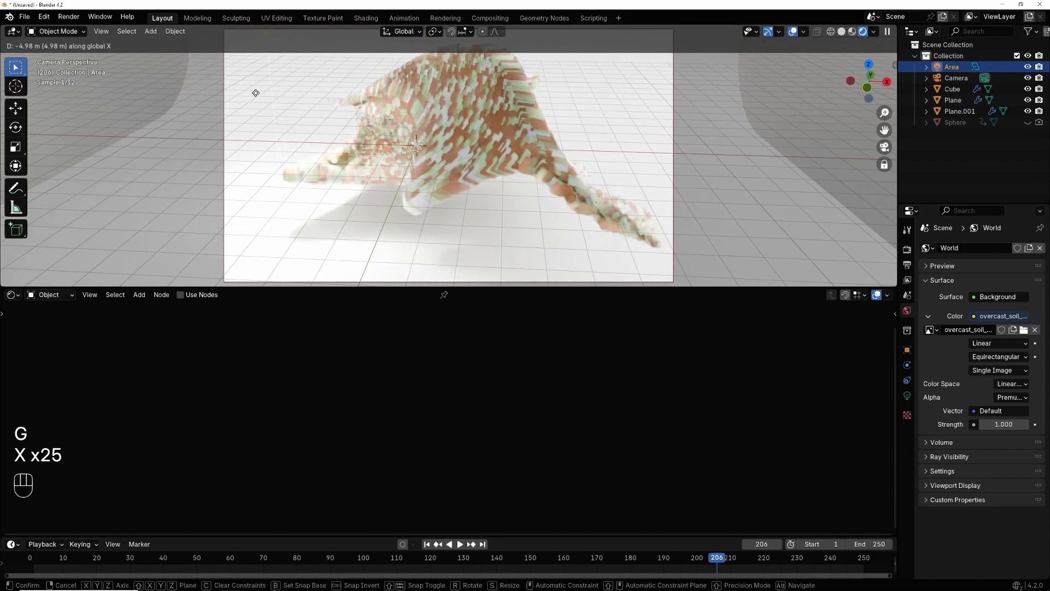
pyautogui.press('x')
pyautogui.press('x')
pyautogui.press('x')
pyautogui.press('x')
pyautogui.press('x')
pyautogui.press('x')
pyautogui.press('x')
pyautogui.press('x')
pyautogui.press('x')
pyautogui.press('x')
pyautogui.press('x')
pyautogui.press('x')
pyautogui.press('x')
pyautogui.press('x')
pyautogui.press('x')
pyautogui.press('x')
pyautogui.click(260, 120)
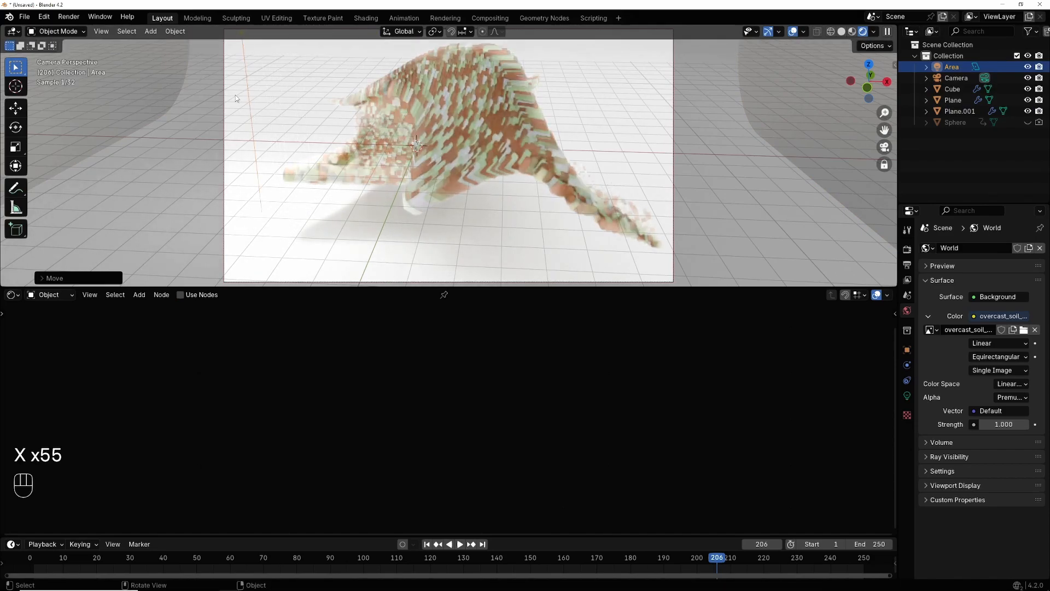
# Rotate the area light about -55° around the global Y axis so it aims at the cubes.
pyautogui.press('r')
pyautogui.press('r')
pyautogui.press('r')
pyautogui.press('r')
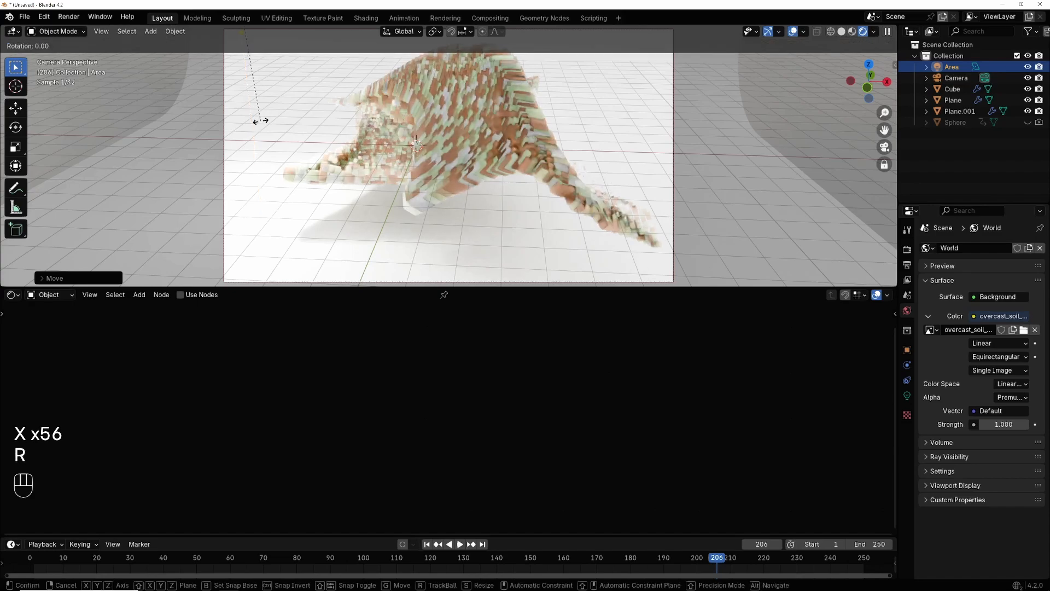
pyautogui.press('y')
pyautogui.press('y')
pyautogui.press('y')
pyautogui.press('y')
pyautogui.press('y')
pyautogui.press('y')
pyautogui.press('y')
pyautogui.press('y')
pyautogui.press('y')
pyautogui.press('y')
pyautogui.press('y')
pyautogui.press('y')
pyautogui.press('y')
pyautogui.press('y')
pyautogui.press('y')
pyautogui.press('y')
pyautogui.press('y')
pyautogui.press('y')
pyautogui.press('y')
pyautogui.press('y')
pyautogui.press('y')
pyautogui.press('y')
pyautogui.press('y')
pyautogui.press('y')
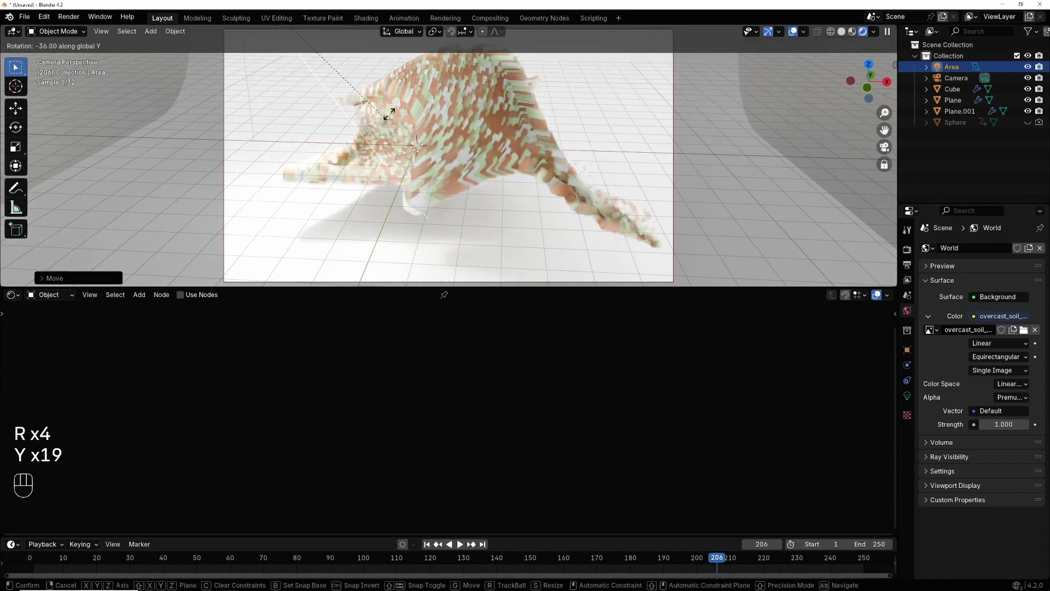
pyautogui.press('y')
pyautogui.press('y')
pyautogui.press('y')
pyautogui.press('y')
pyautogui.press('y')
pyautogui.press('y')
pyautogui.press('y')
pyautogui.press('y')
pyautogui.press('y')
pyautogui.press('y')
pyautogui.press('y')
pyautogui.press('y')
pyautogui.press('y')
pyautogui.press('y')
pyautogui.press('y')
pyautogui.press('y')
pyautogui.press('y')
pyautogui.press('y')
pyautogui.press('y')
pyautogui.press('y')
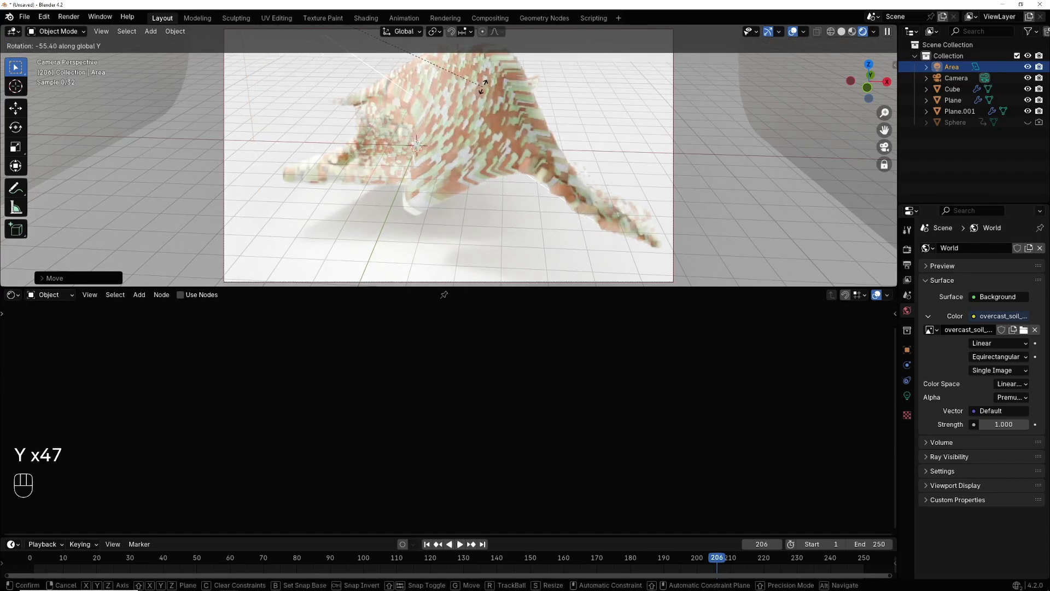
pyautogui.click(481, 85)
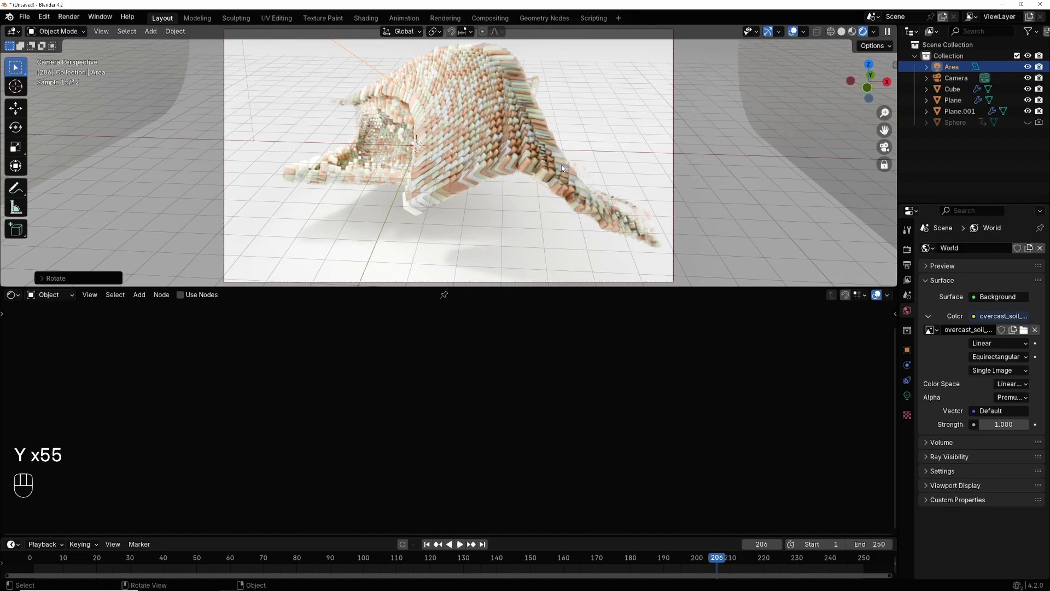
# Reframe the camera shot slightly and select the backdrop, setting its material roughness to 0.118.
pyautogui.moveTo(885, 131); pyautogui.dragTo(861, 137)
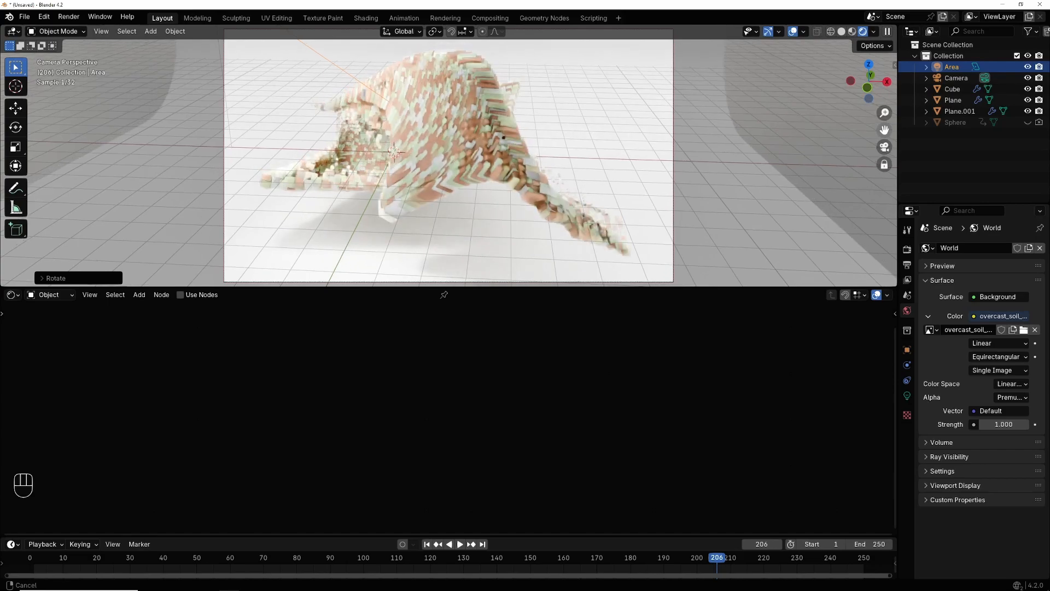
pyautogui.click(738, 200)
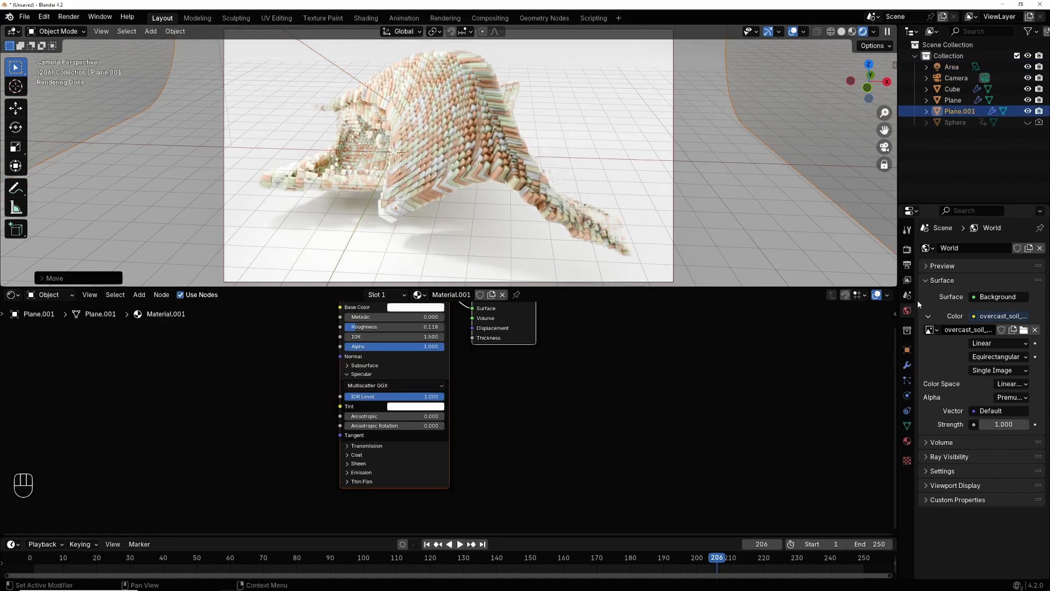
# Lower the scene's colour management exposure to -0.482.
pyautogui.click(907, 249)
pyautogui.scroll(-8, 992, 501)
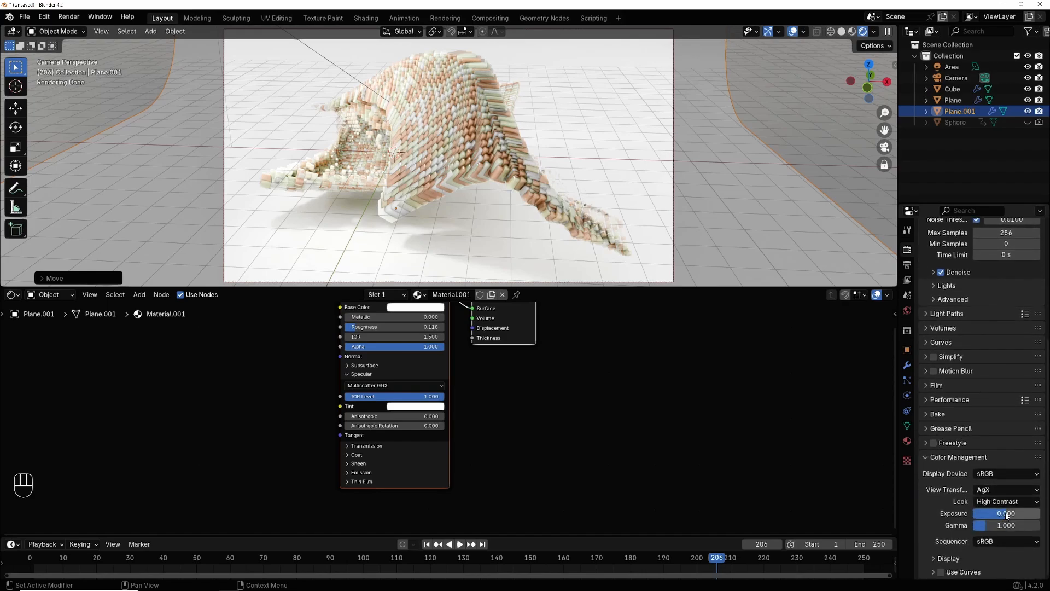
pyautogui.moveTo(1007, 514); pyautogui.dragTo(999, 513)
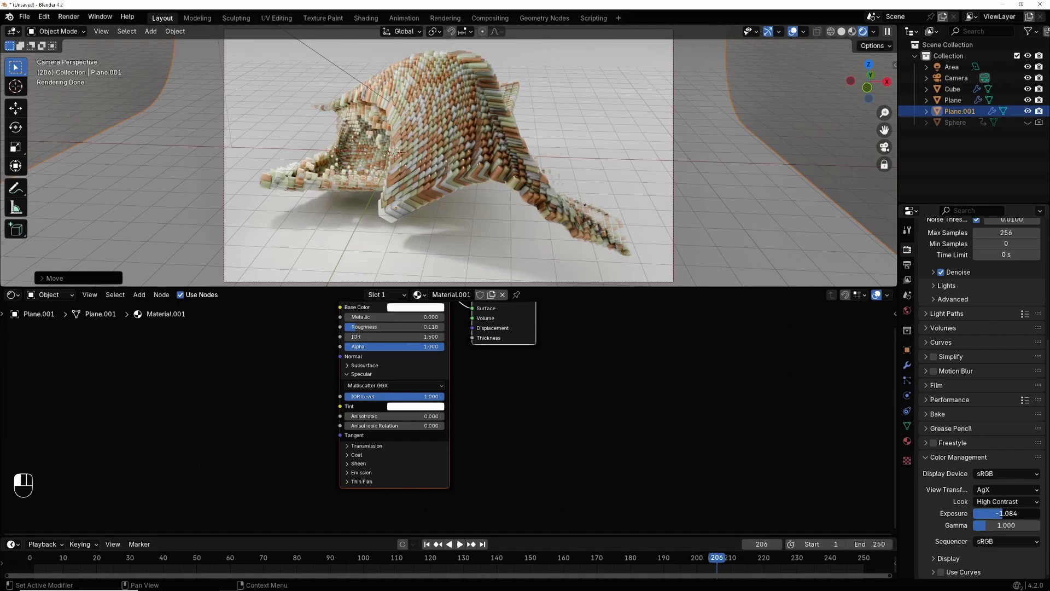
pyautogui.moveTo(999, 514); pyautogui.dragTo(1000, 513)
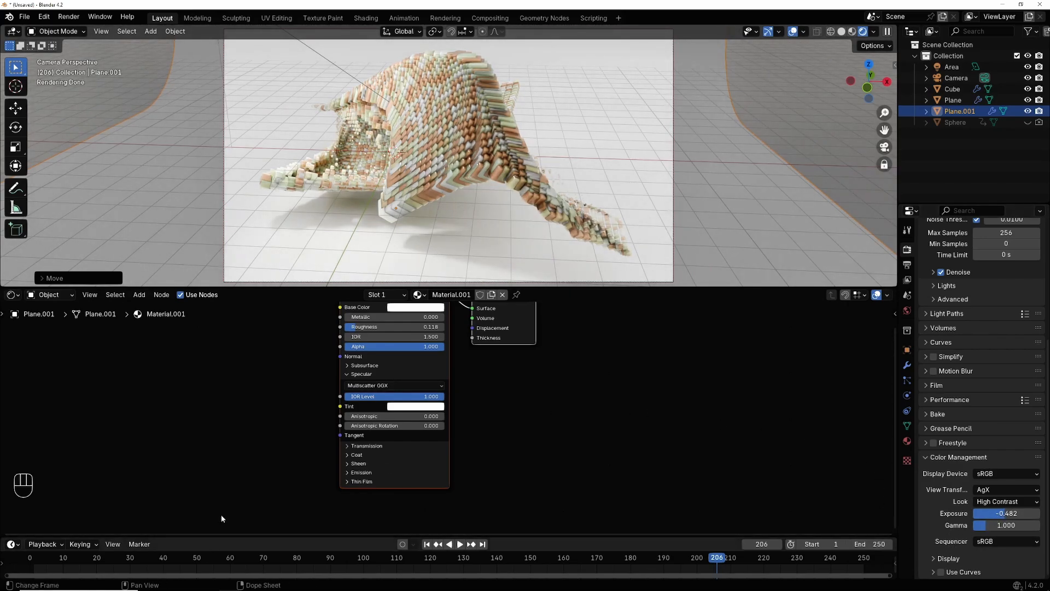
# Render frame 206 as a still image and inspect the result up close and in full.
pyautogui.click(69, 17)
pyautogui.click(103, 28)
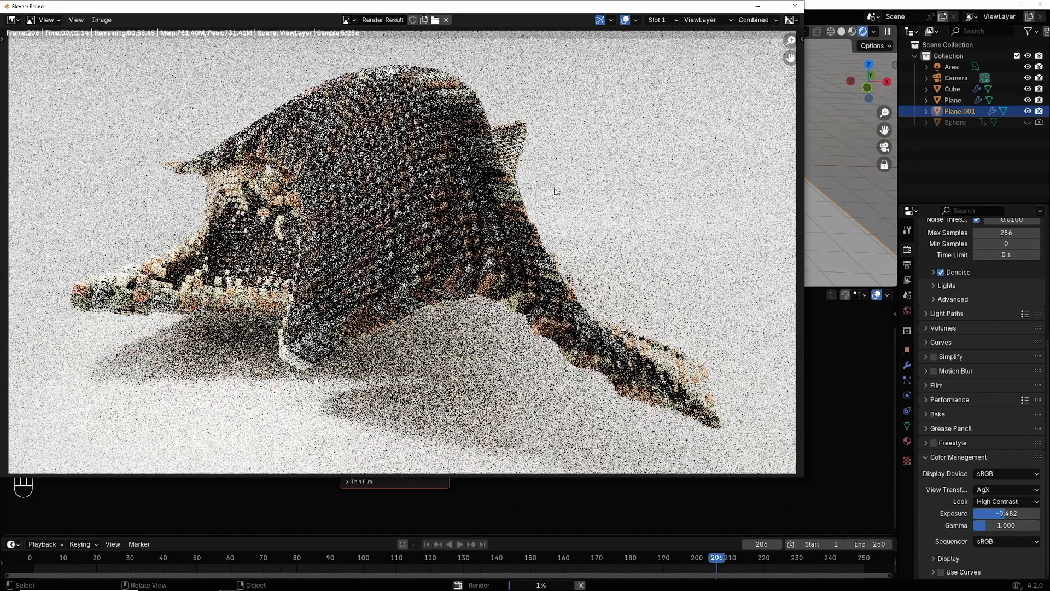
pyautogui.scroll(-2, 588, 184)
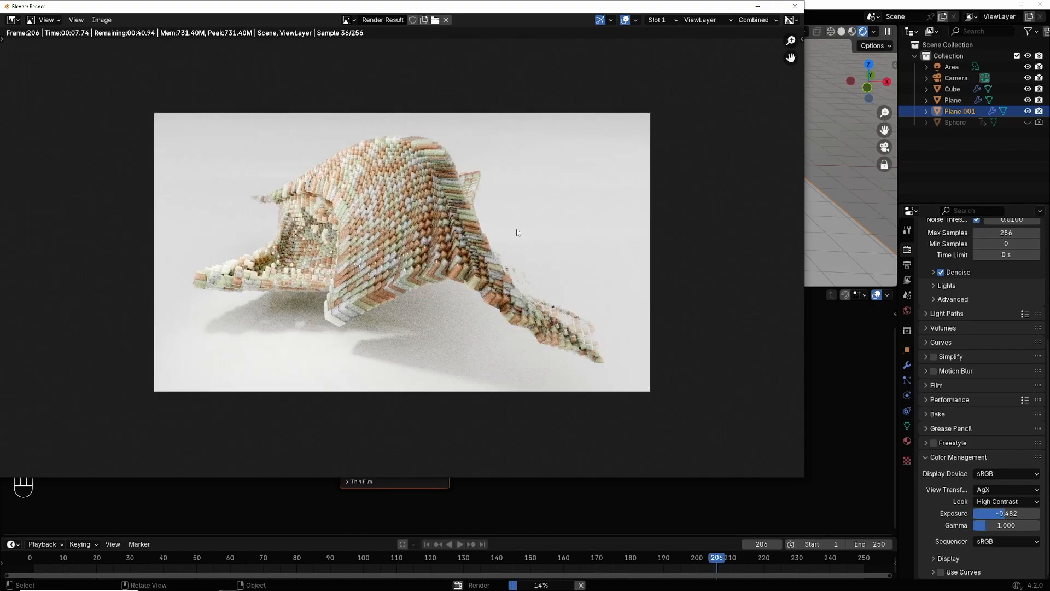
pyautogui.scroll(2, 517, 232)
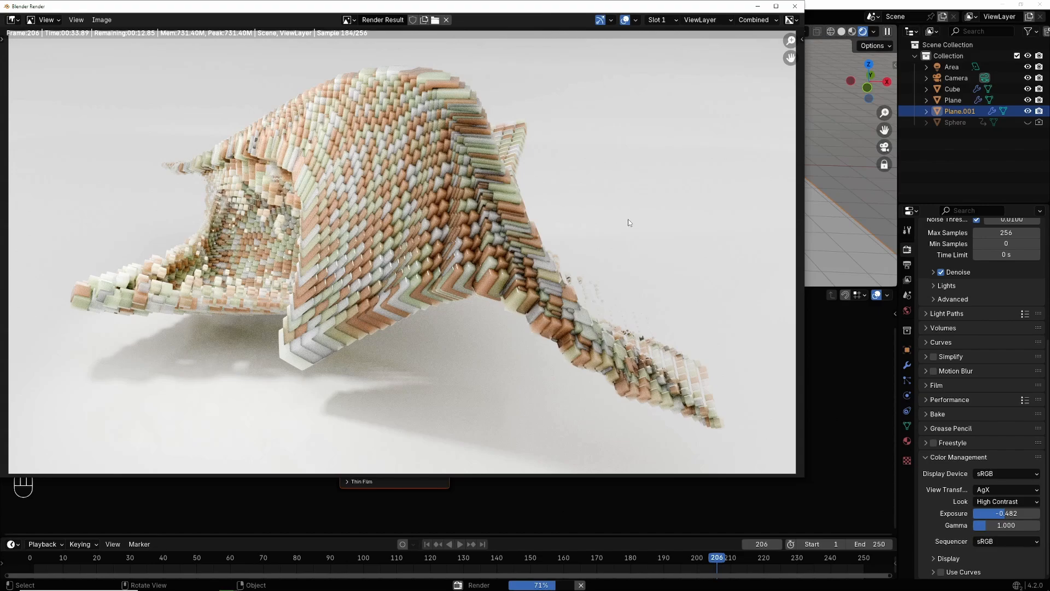
pyautogui.scroll(-1, 627, 216)
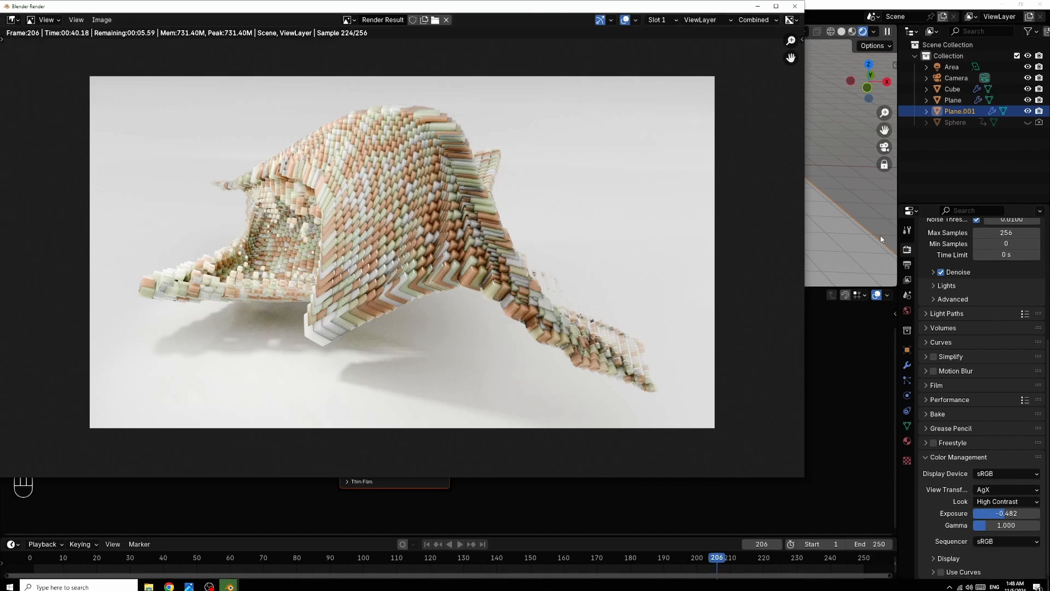
# Disable the final render's noise threshold and switch its denoiser to OptiX.
pyautogui.click(907, 251)
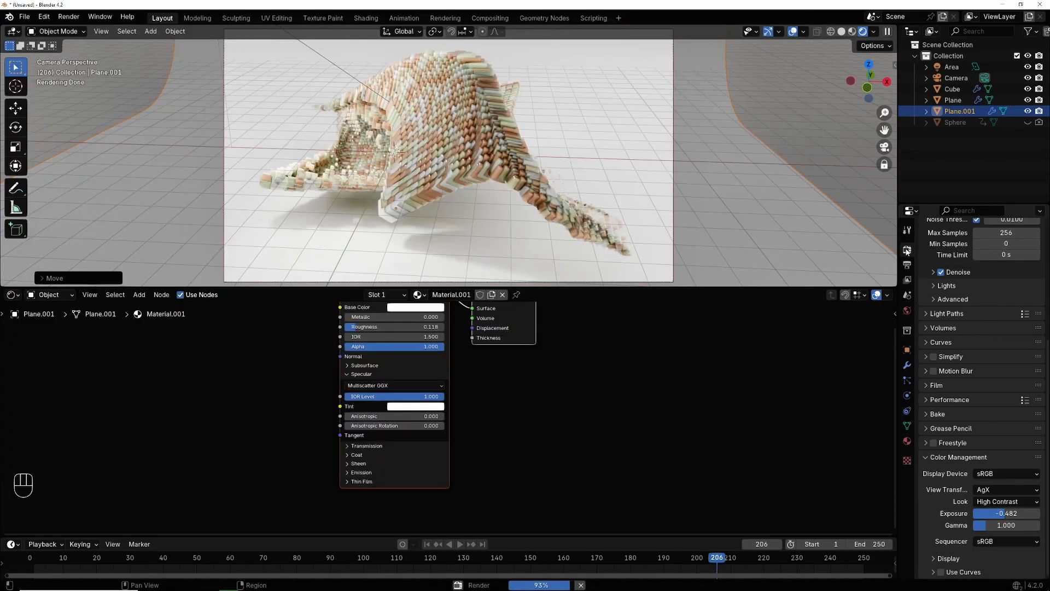
pyautogui.scroll(8, 970, 274)
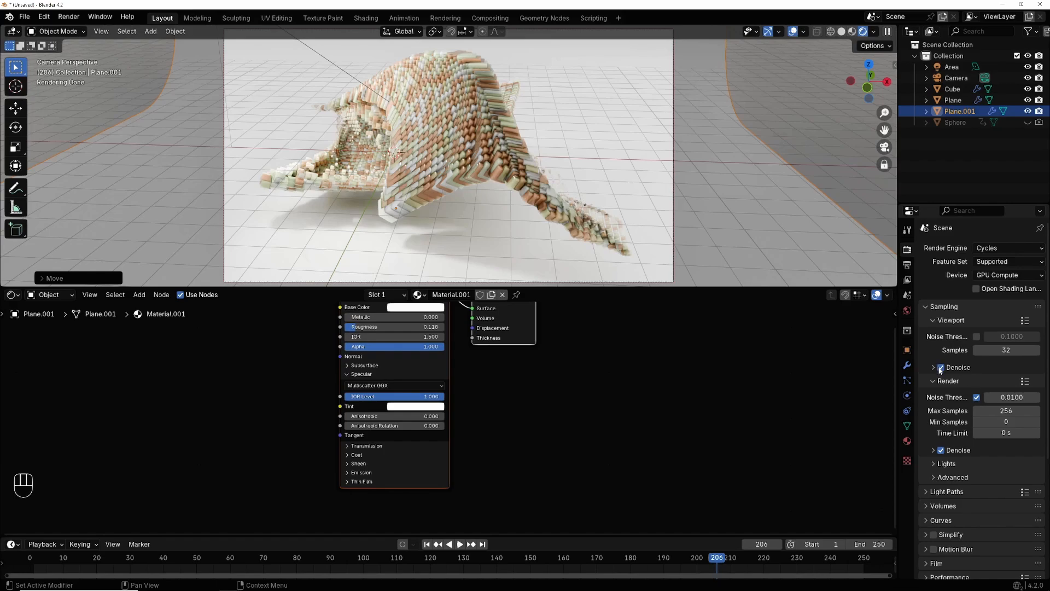
pyautogui.click(977, 398)
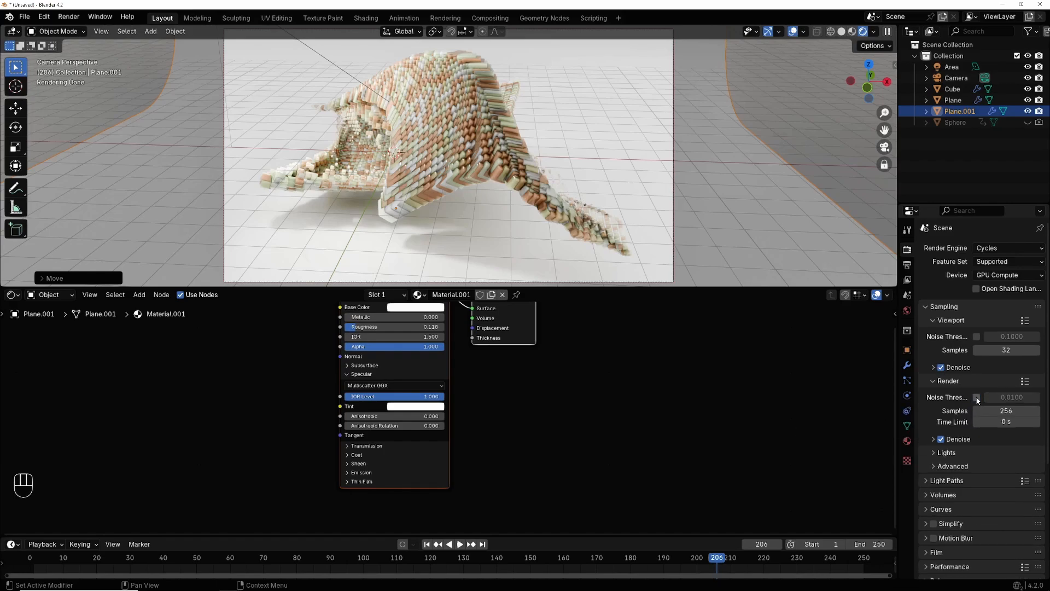
pyautogui.click(934, 440)
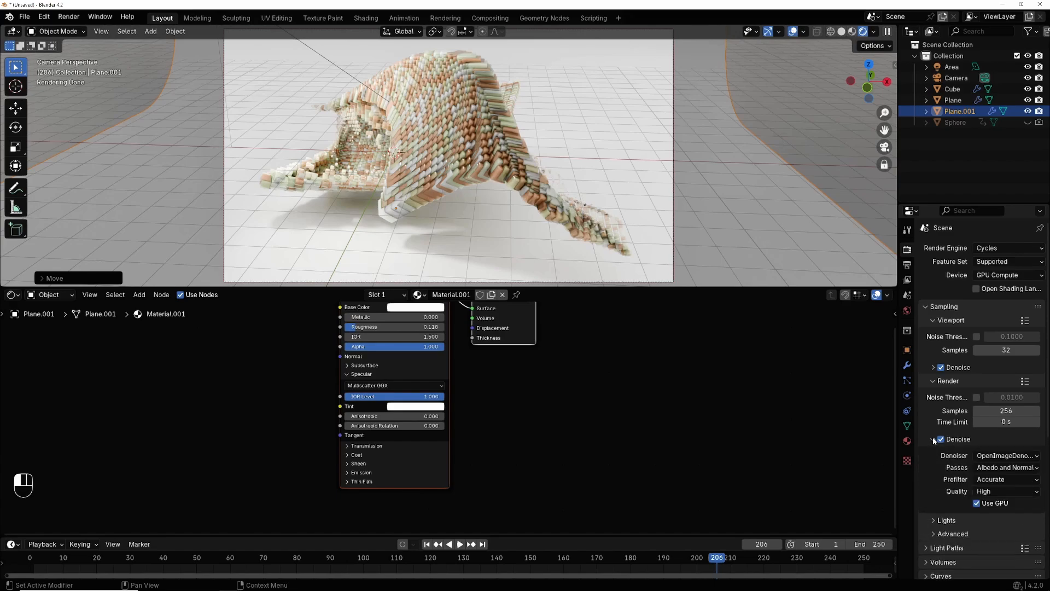
pyautogui.click(1003, 456)
pyautogui.click(966, 468)
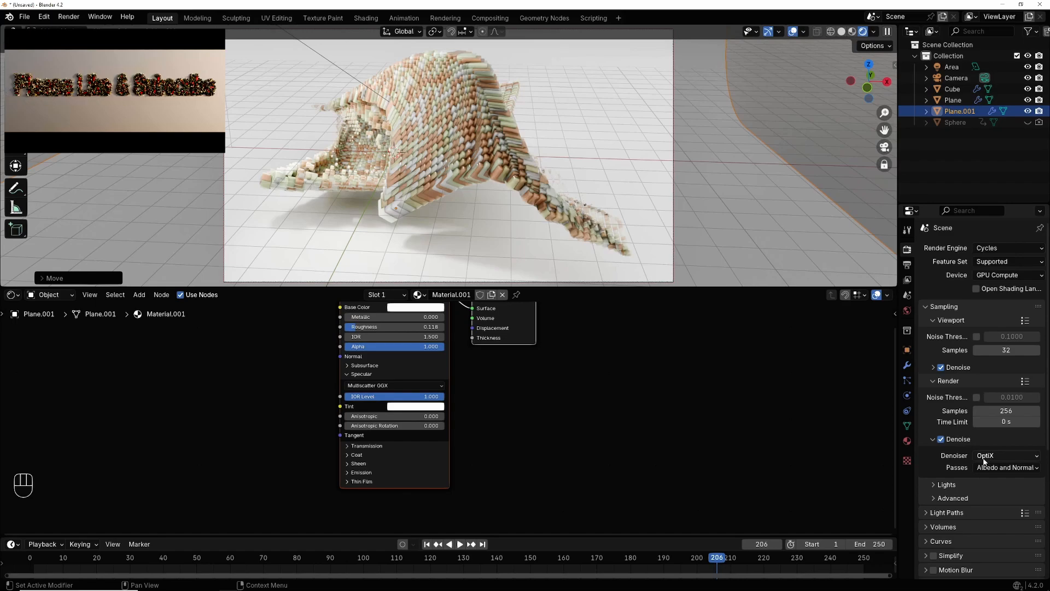
# Review the colour management and output settings, and bring the finished render back to examine it closely.
pyautogui.scroll(-8, 941, 482)
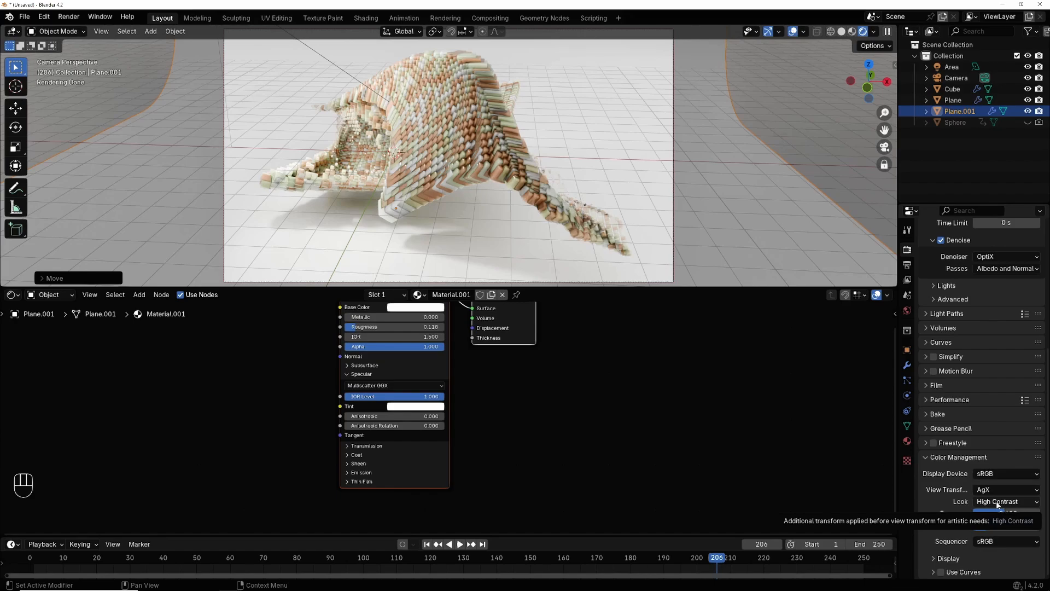
pyautogui.click(907, 265)
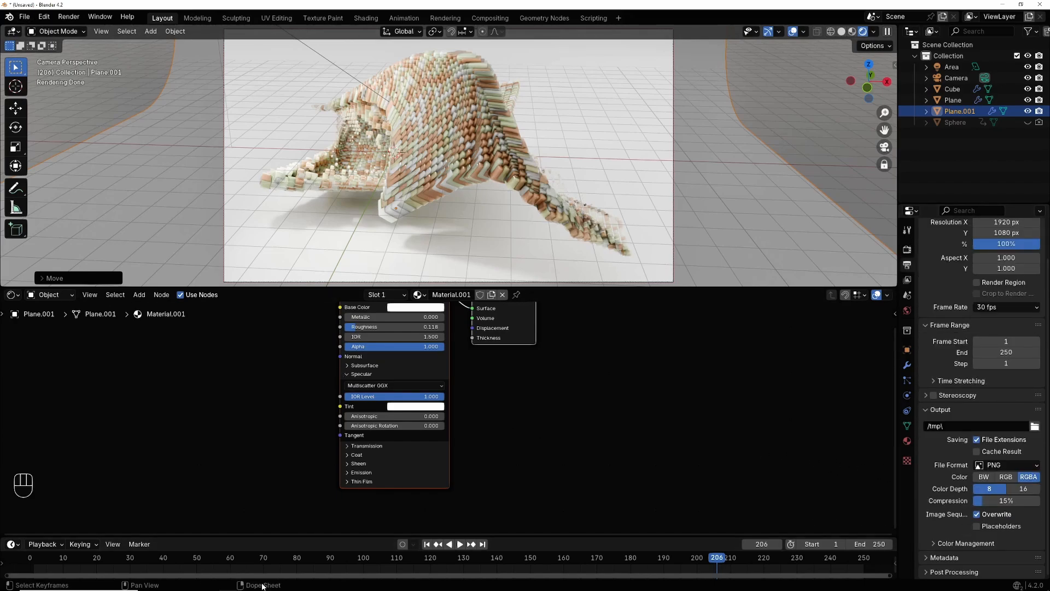
pyautogui.moveTo(197, 586)
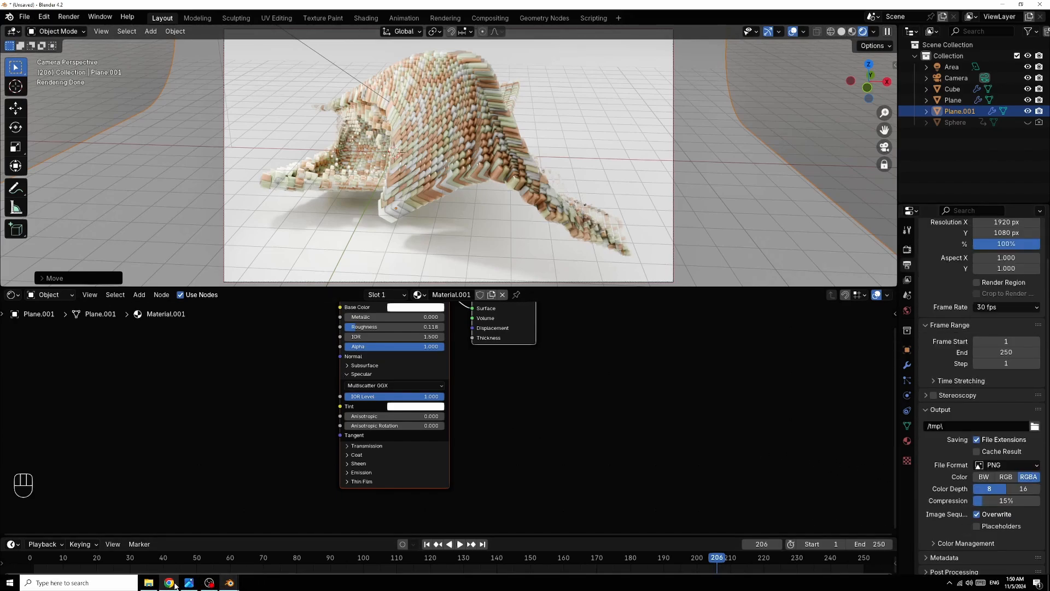
pyautogui.moveTo(229, 585)
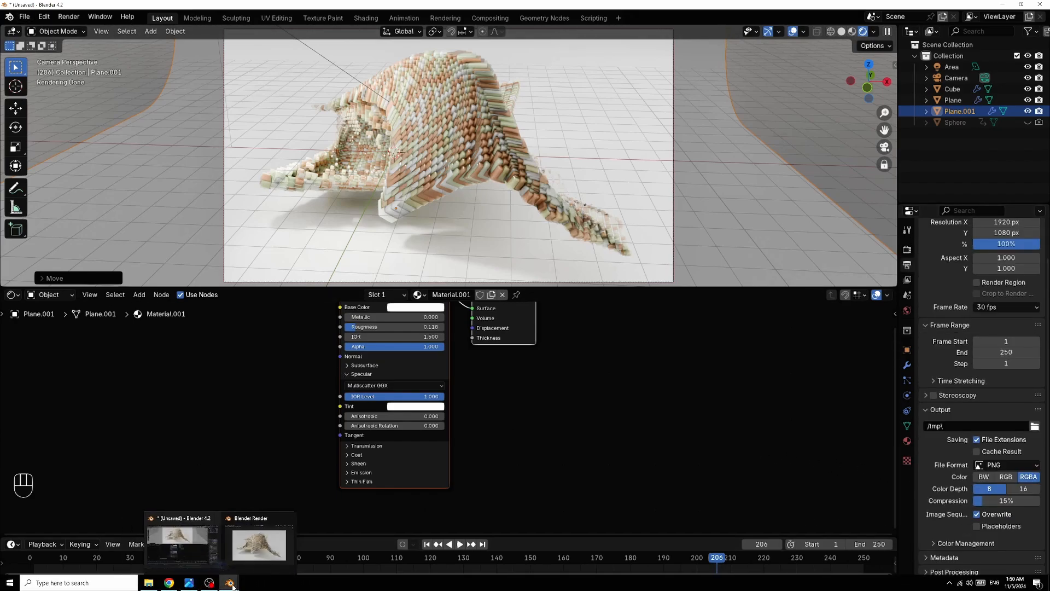
pyautogui.click(273, 547)
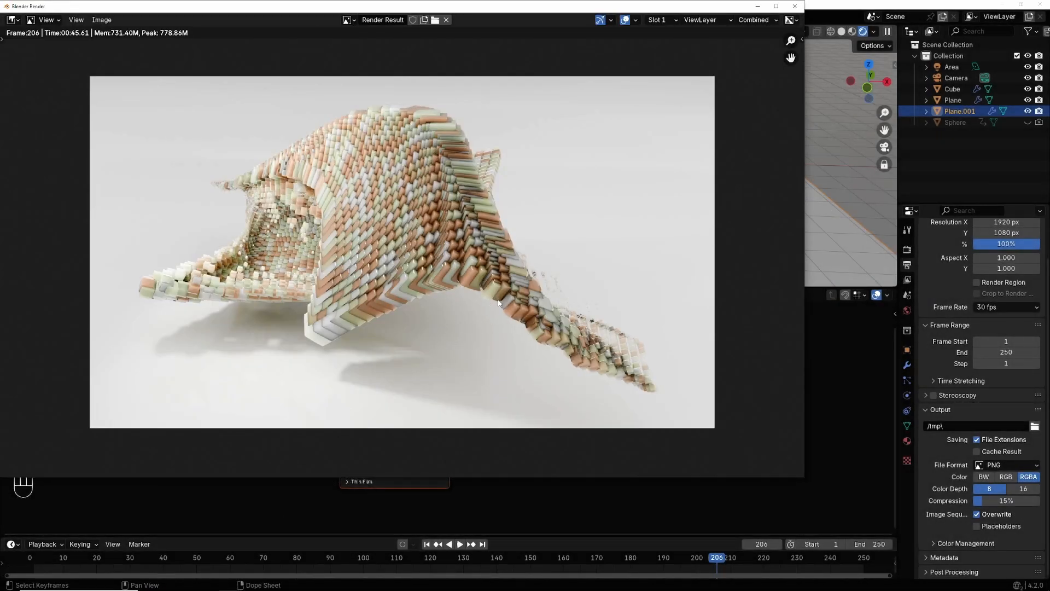
pyautogui.scroll(3, 499, 303)
pyautogui.scroll(-3, 498, 302)
pyautogui.scroll(1, 498, 301)
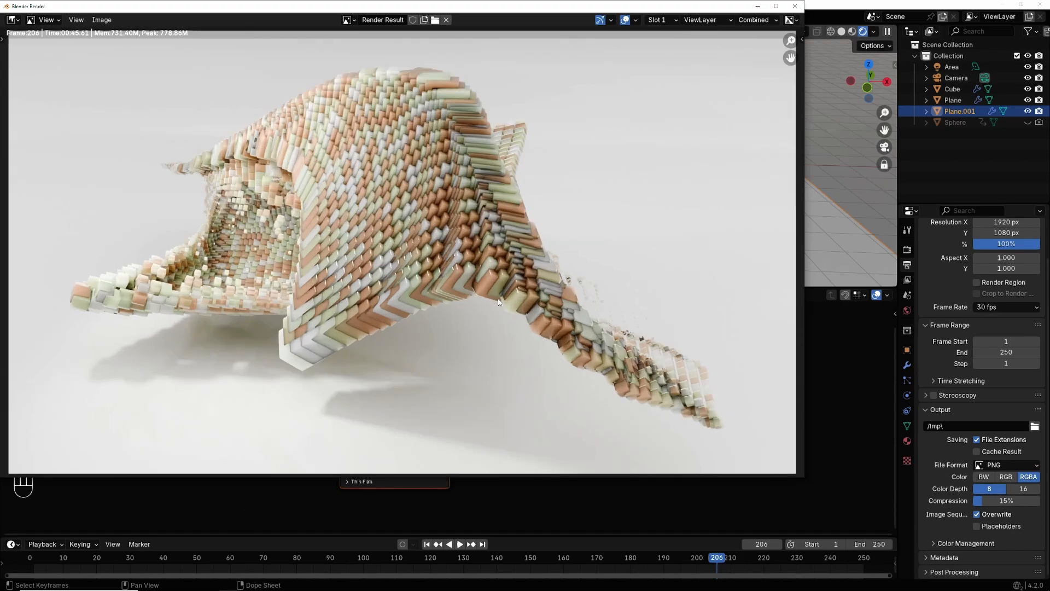